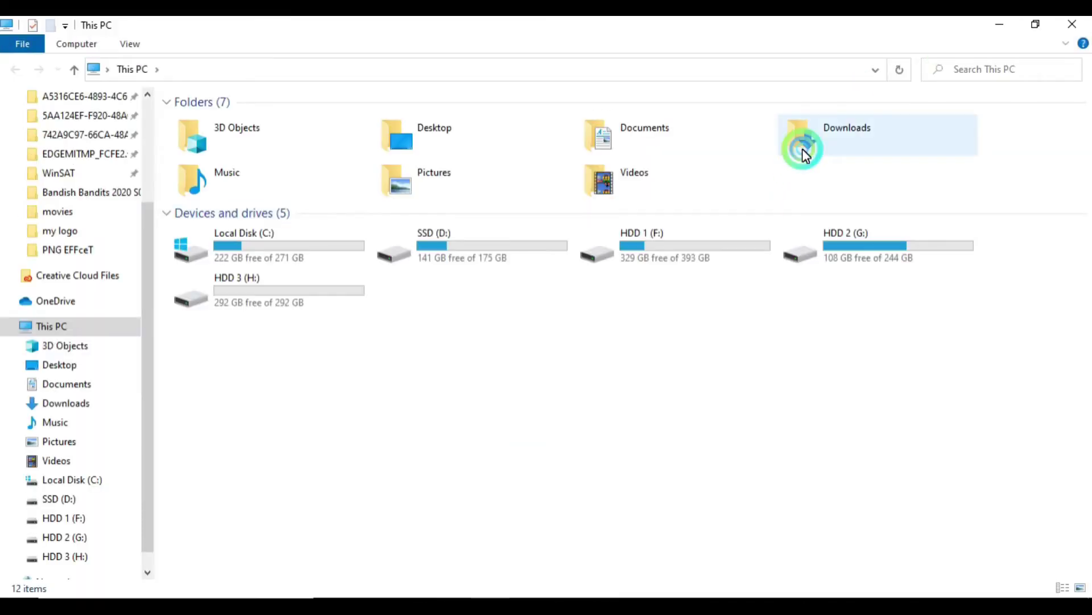
# - Place the Faction Trailer image from the Downloads folder into the Photoshop canvas and enlarge it beyond the edges to about 1947 × 1095 px
pyautogui.doubleClick(802, 149)
pyautogui.click(415, 353)
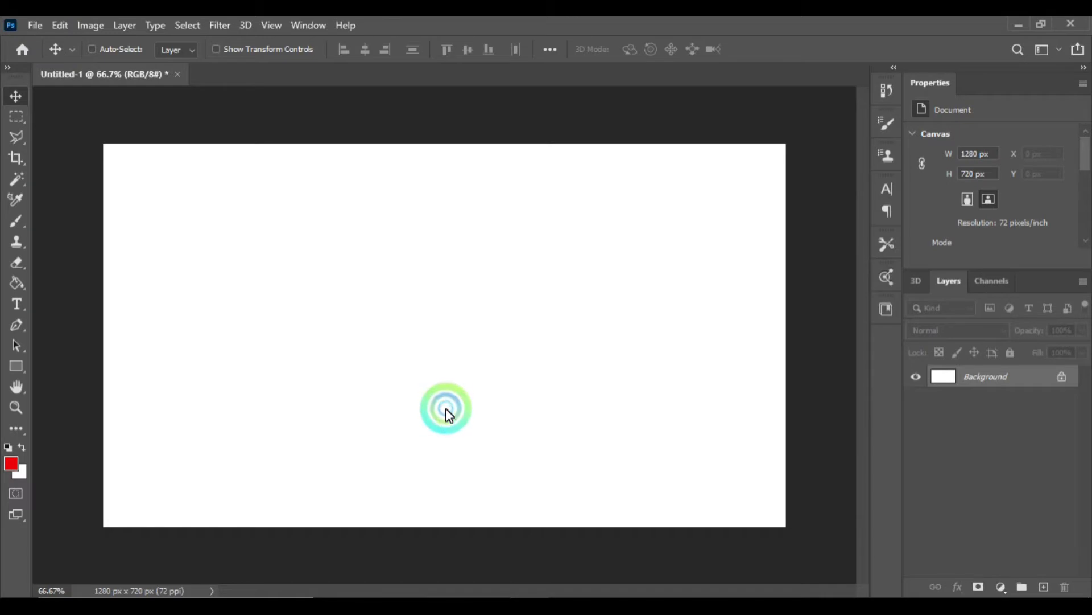
pyautogui.click(446, 409)
pyautogui.click(445, 404)
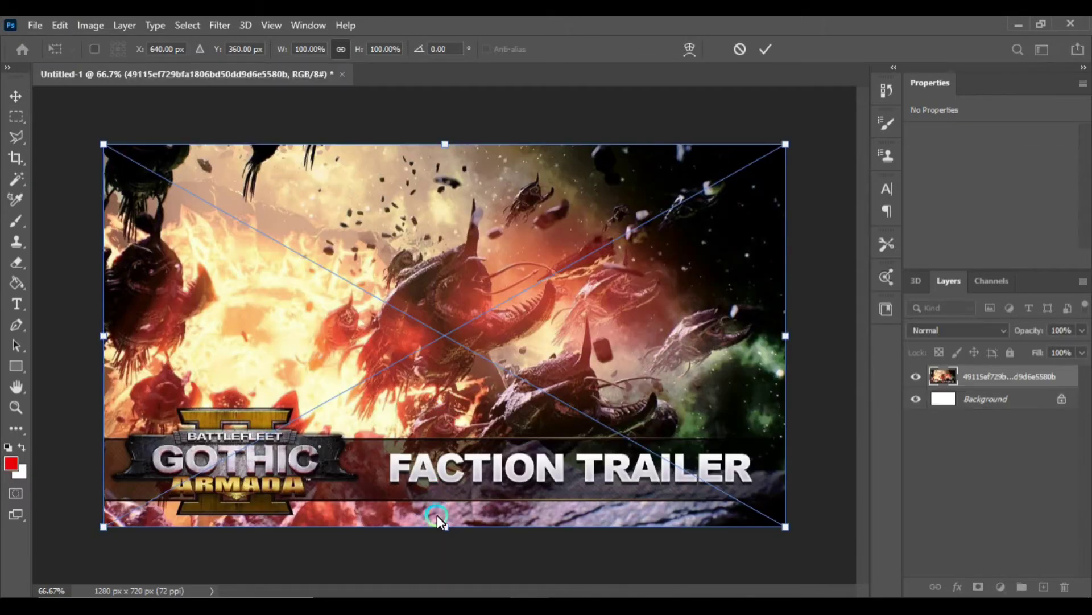
pyautogui.moveTo(445, 527); pyautogui.dragTo(447, 592)
pyautogui.click(445, 146)
pyautogui.moveTo(444, 145)
pyautogui.mouseDown()
pyautogui.moveTo(449, 242)
pyautogui.moveTo(434, 133)
pyautogui.mouseUp()
pyautogui.press('Return')
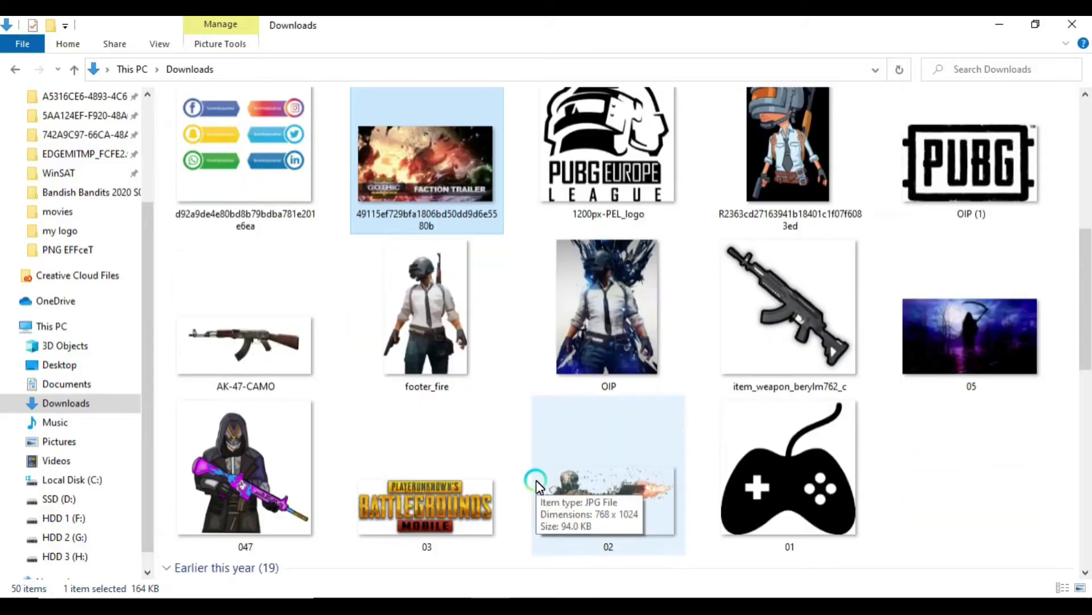
# - Place the helmeted PUBG character image from Downloads, scale it to about 388 × 641 px and position it in the canvas's lower middle
pyautogui.click(726, 171)
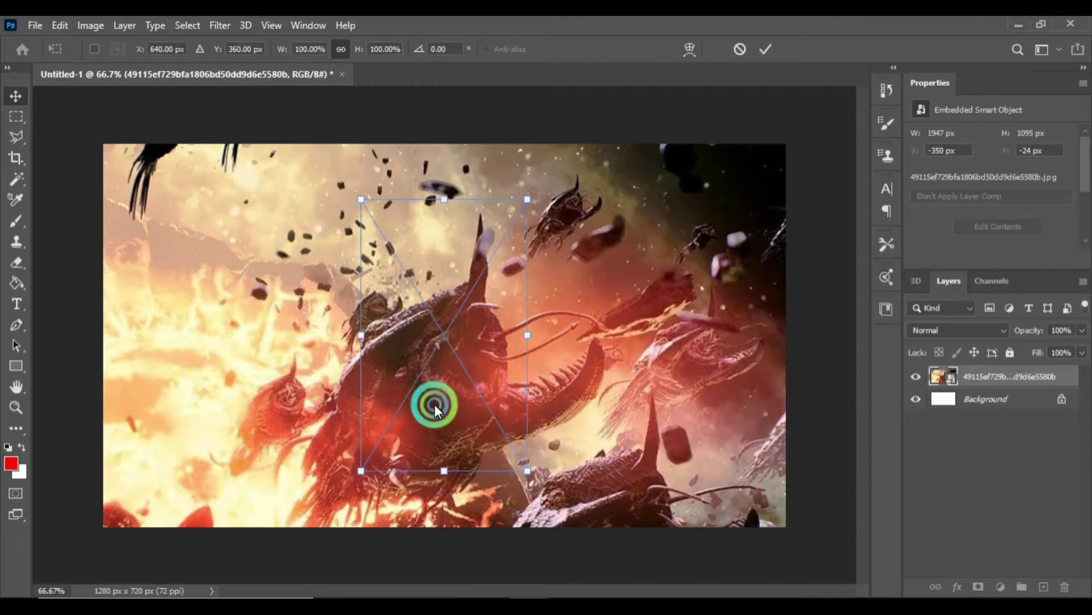
pyautogui.moveTo(444, 471); pyautogui.dragTo(444, 578)
pyautogui.moveTo(421, 122); pyautogui.dragTo(446, 226)
pyautogui.press('Return')
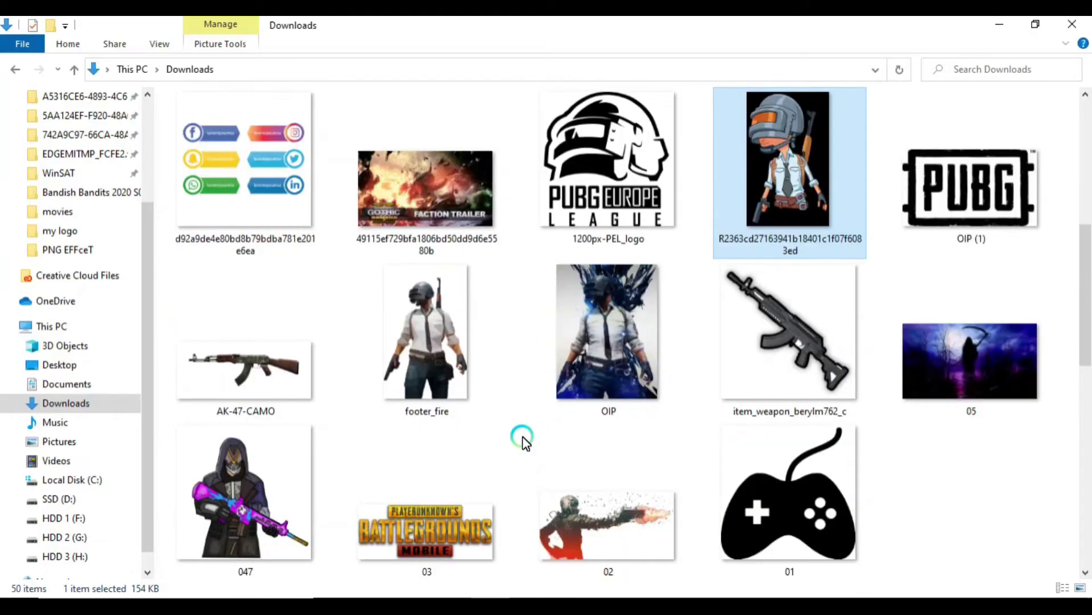
# - Place the OIP (1) PUBG logo over the character and copy its black frame and letters to a new layer using the Magic Wand
pyautogui.moveTo(967, 188); pyautogui.dragTo(472, 435)
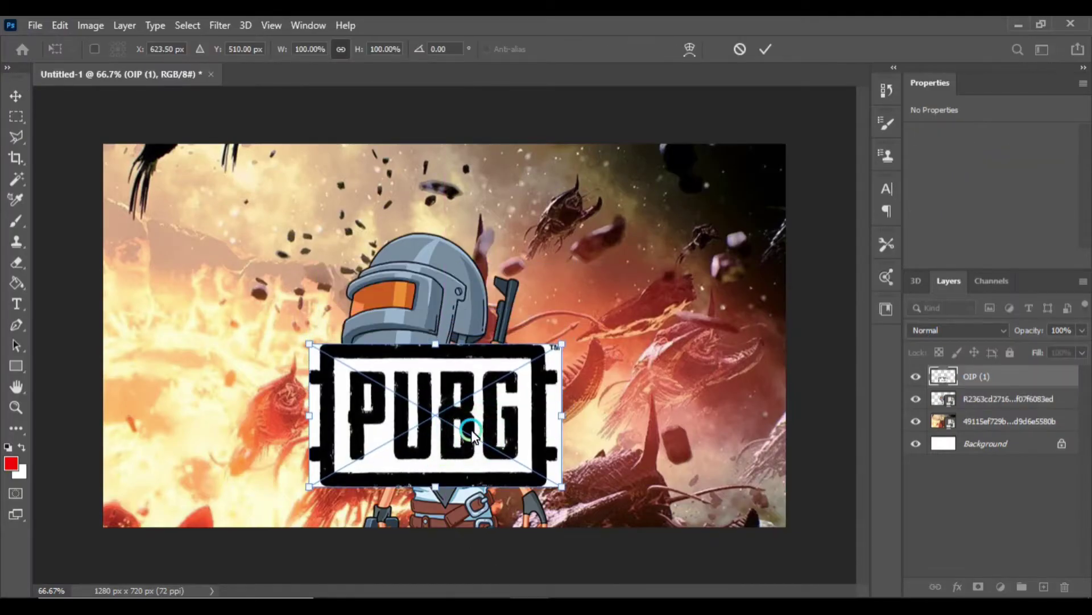
pyautogui.press('Return')
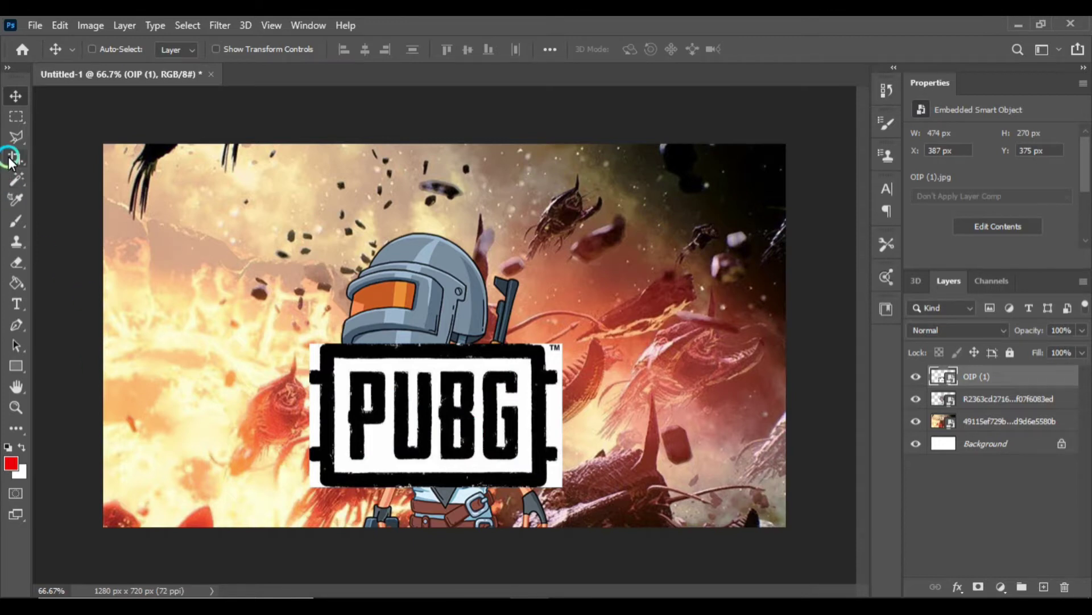
pyautogui.click(16, 181)
pyautogui.click(360, 391)
pyautogui.click(324, 370)
pyautogui.click(377, 422)
pyautogui.keyDown('shift'); pyautogui.click(400, 413); pyautogui.keyUp('shift')
pyautogui.keyDown('shift'); pyautogui.click(450, 414); pyautogui.keyUp('shift')
pyautogui.keyDown('shift'); pyautogui.click(498, 421); pyautogui.keyUp('shift')
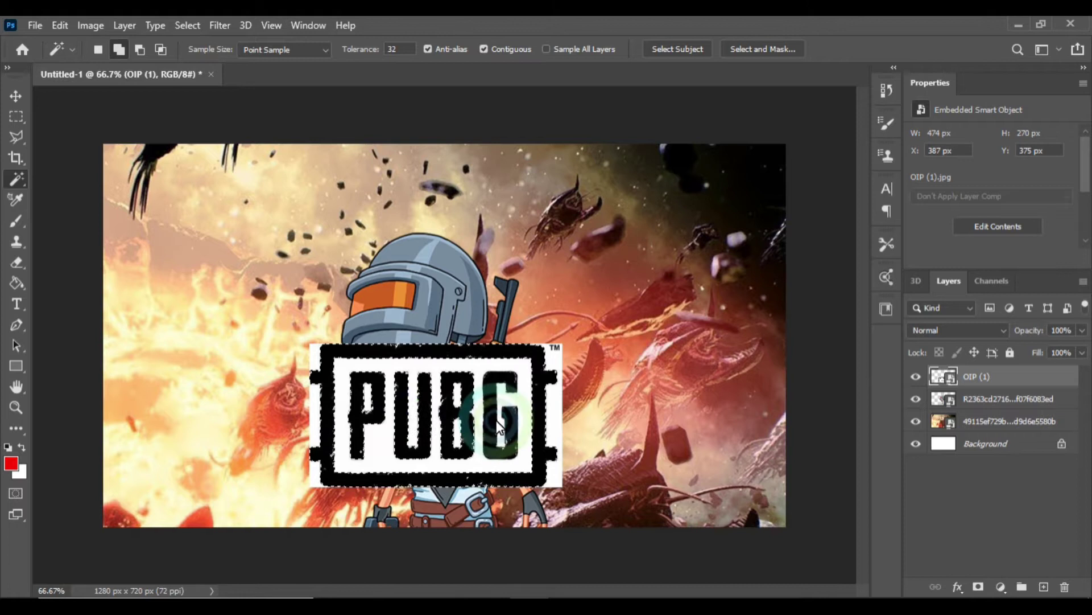
pyautogui.hotkey('ctrl', 'j')
# - Hide the original OIP (1) logo layer and delete it
pyautogui.click(915, 399)
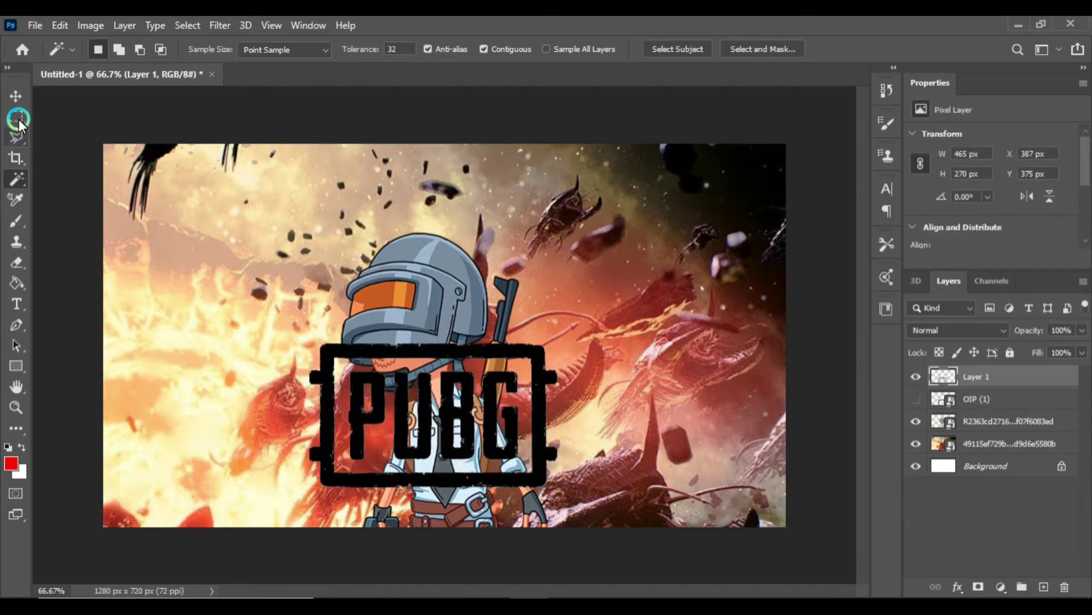
pyautogui.click(16, 98)
pyautogui.click(1054, 400)
pyautogui.click(1065, 586)
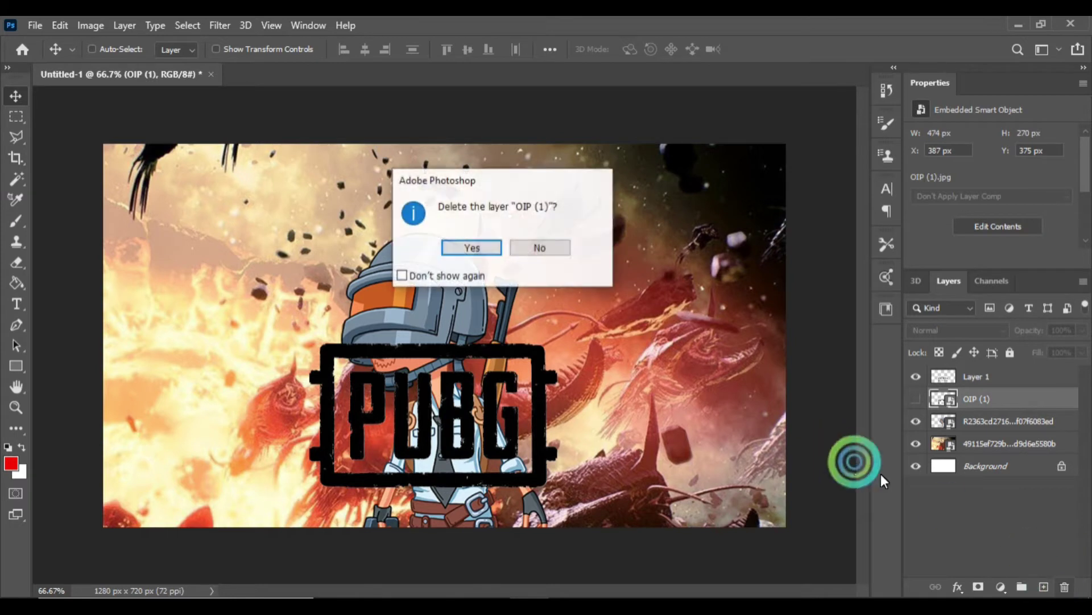
pyautogui.click(466, 248)
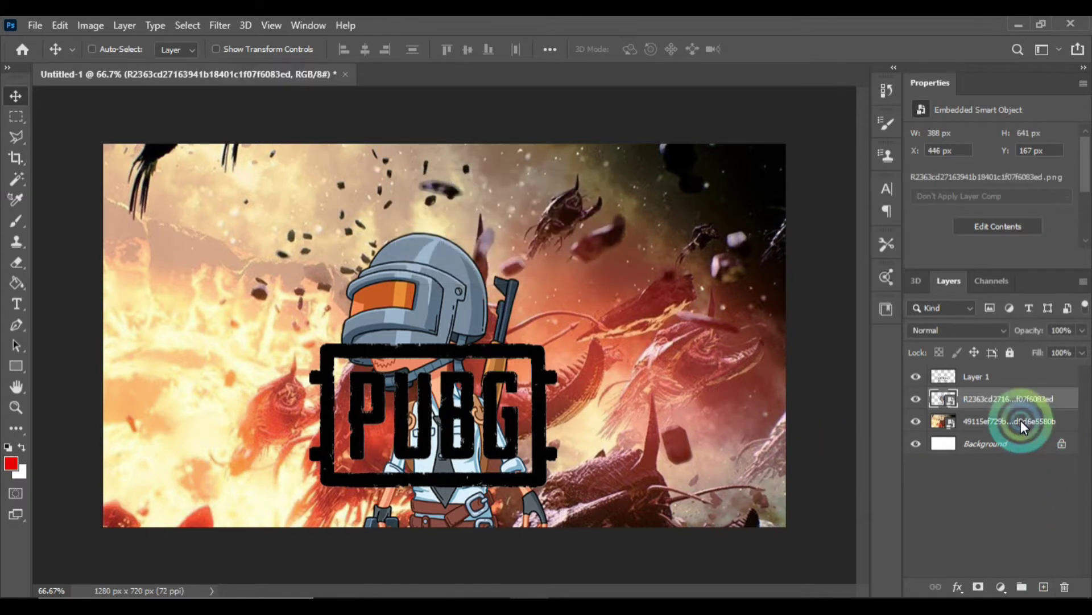
pyautogui.click(991, 374)
pyautogui.rightClick(989, 374)
pyautogui.click(988, 373)
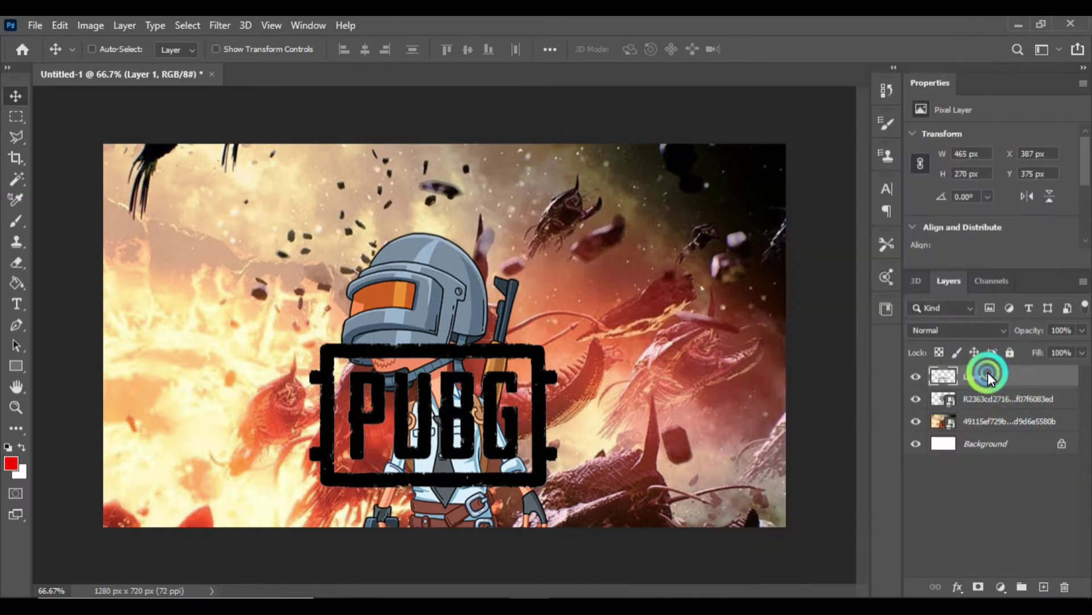
pyautogui.rightClick(951, 373)
pyautogui.click(923, 97)
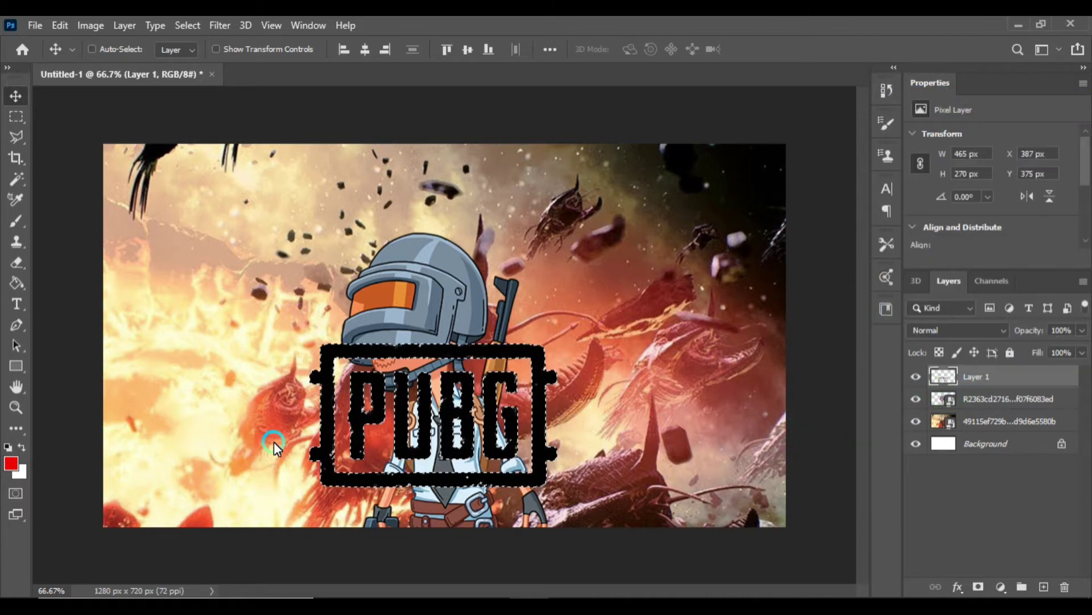
pyautogui.press('ctrl')
pyautogui.hotkey('ctrl', 'd')
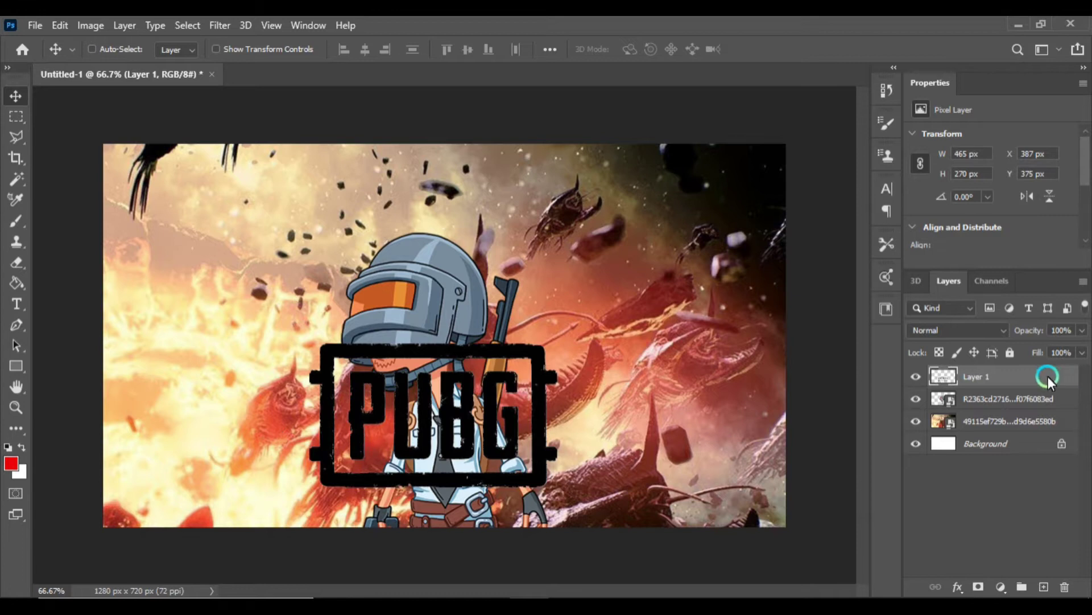
# - Duplicate the extracted logo layer, Layer 1, as Layer 1 copy
pyautogui.rightClick(1030, 378)
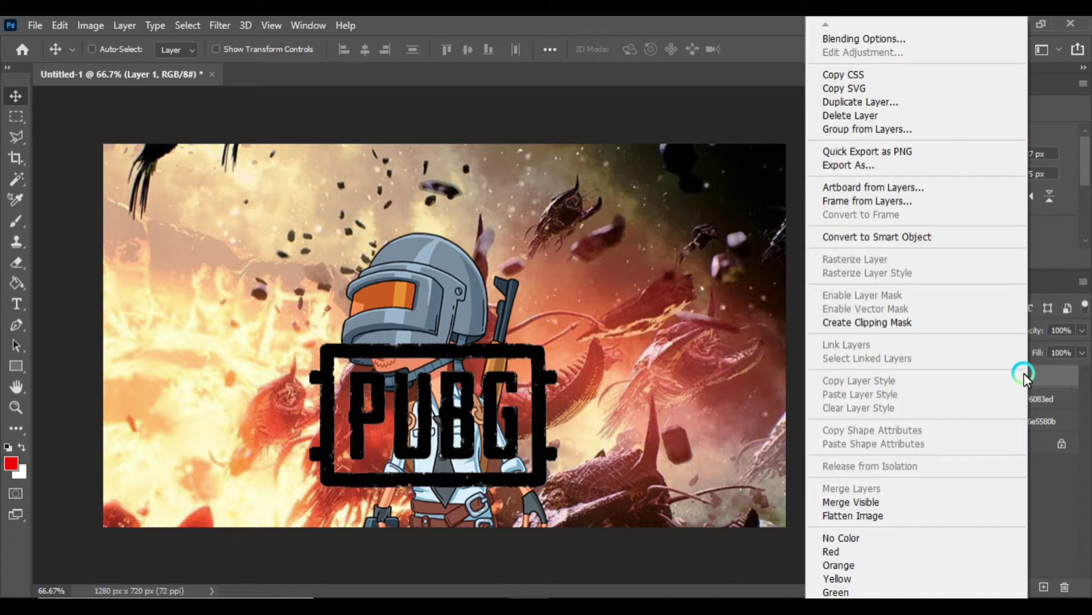
pyautogui.click(922, 103)
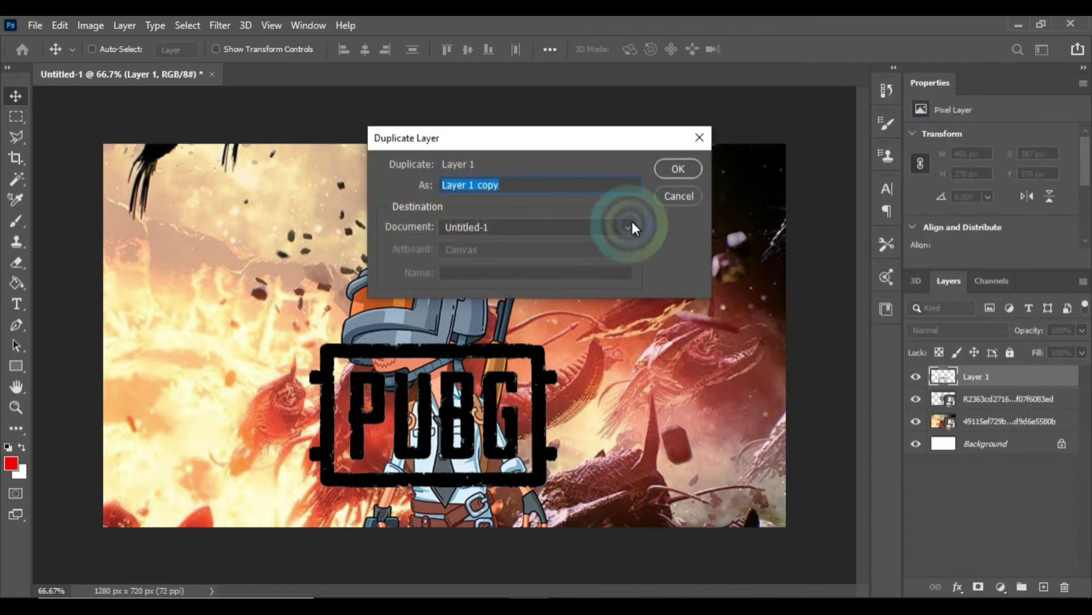
pyautogui.click(677, 169)
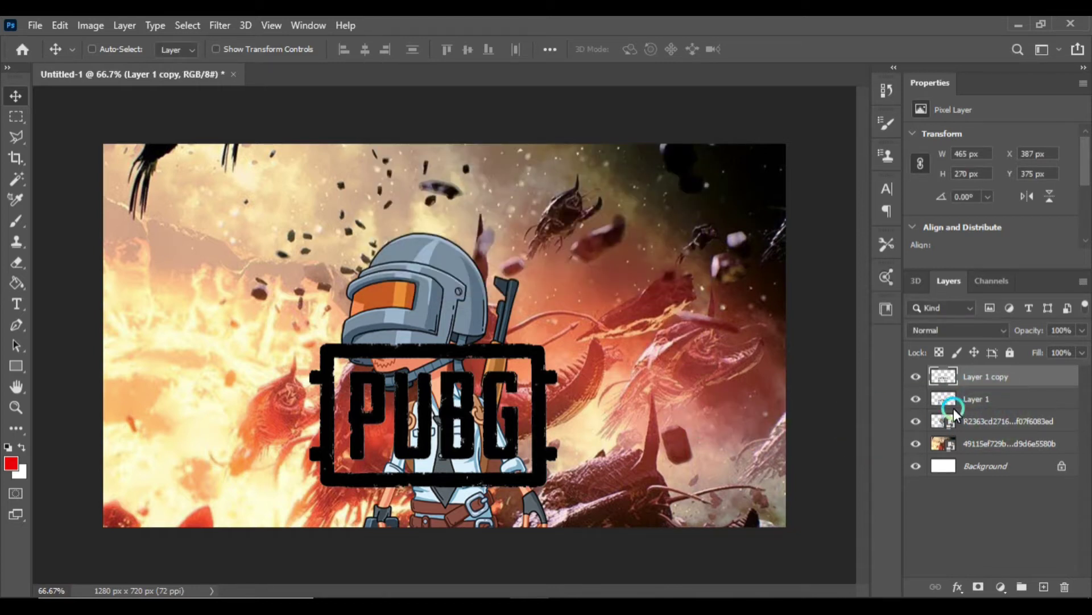
# - Add a 5 px cyan outside stroke to Layer 1
pyautogui.rightClick(998, 401)
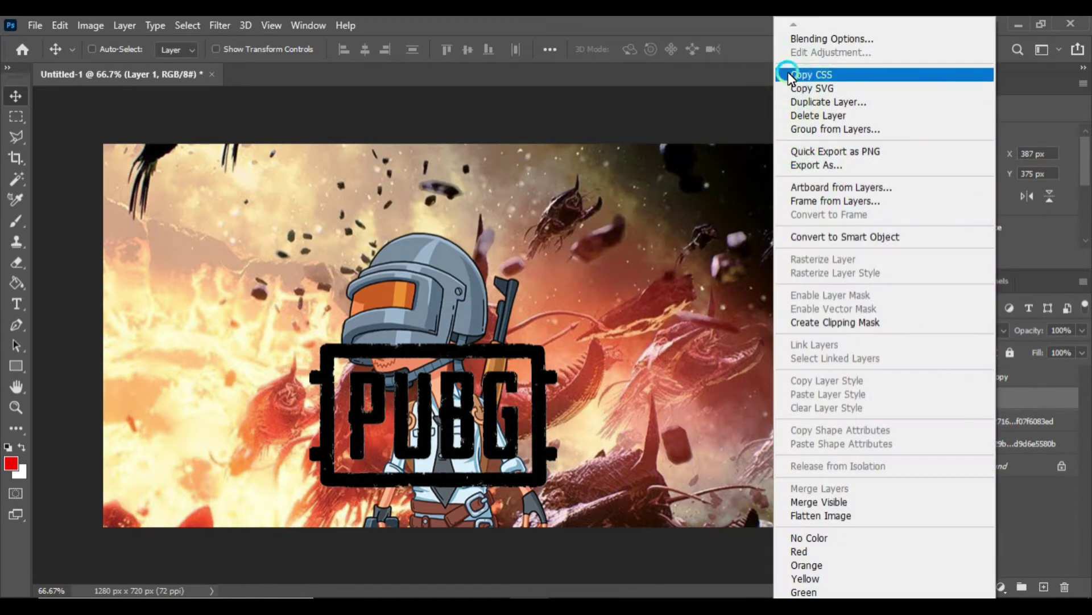
pyautogui.click(804, 33)
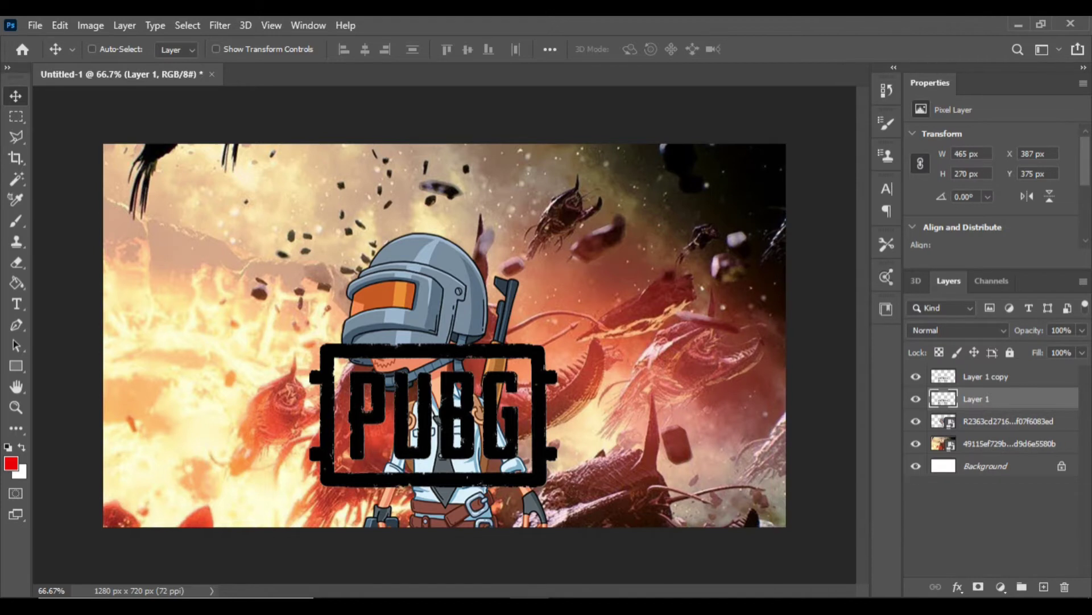
pyautogui.doubleClick(1025, 398)
pyautogui.click(497, 218)
pyautogui.click(834, 141)
pyautogui.write('10')
pyautogui.click(1026, 116)
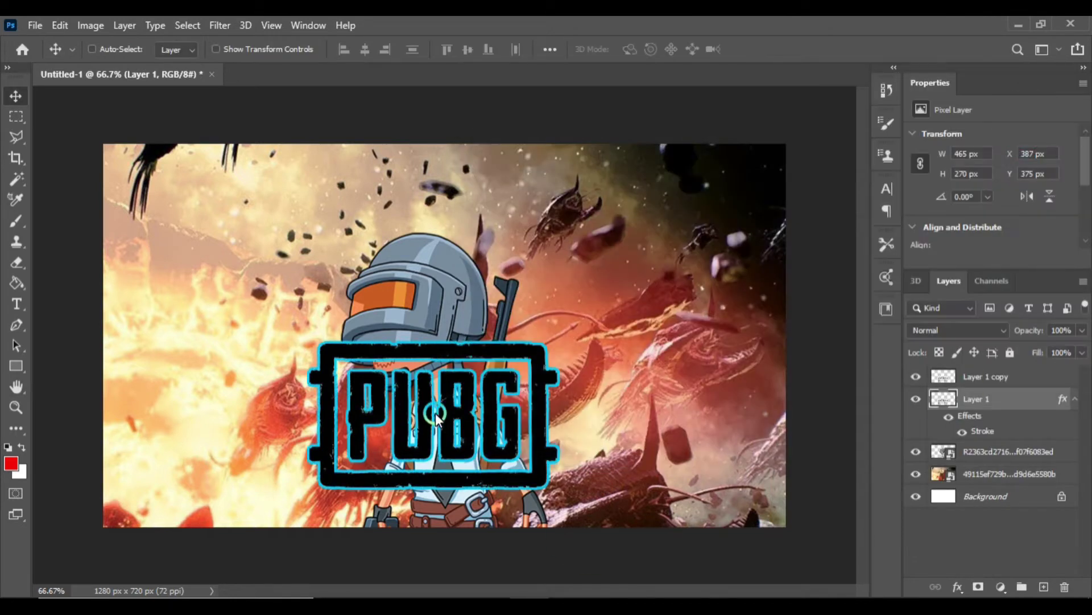
# - Rasterize the layer style of Layer 1 and hide Layer 1 copy
pyautogui.rightClick(986, 394)
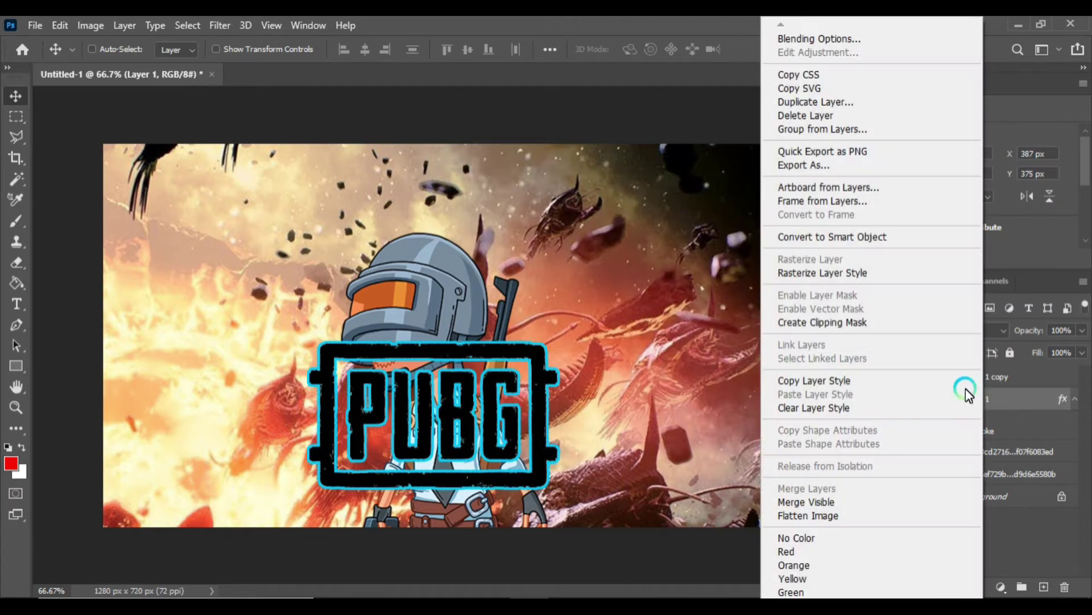
pyautogui.click(826, 313)
pyautogui.hotkey('ctrl', '1')
pyautogui.click(916, 377)
# - Select the black frame and PUBG letters on Layer 1 with the Magic Wand, delete them and clear the selection
pyautogui.click(16, 179)
pyautogui.click(325, 455)
pyautogui.keyDown('shift'); pyautogui.click(393, 455); pyautogui.keyUp('shift')
pyautogui.keyDown('shift'); pyautogui.click(451, 451); pyautogui.keyUp('shift')
pyautogui.keyDown('shift'); pyautogui.click(595, 446); pyautogui.keyUp('shift')
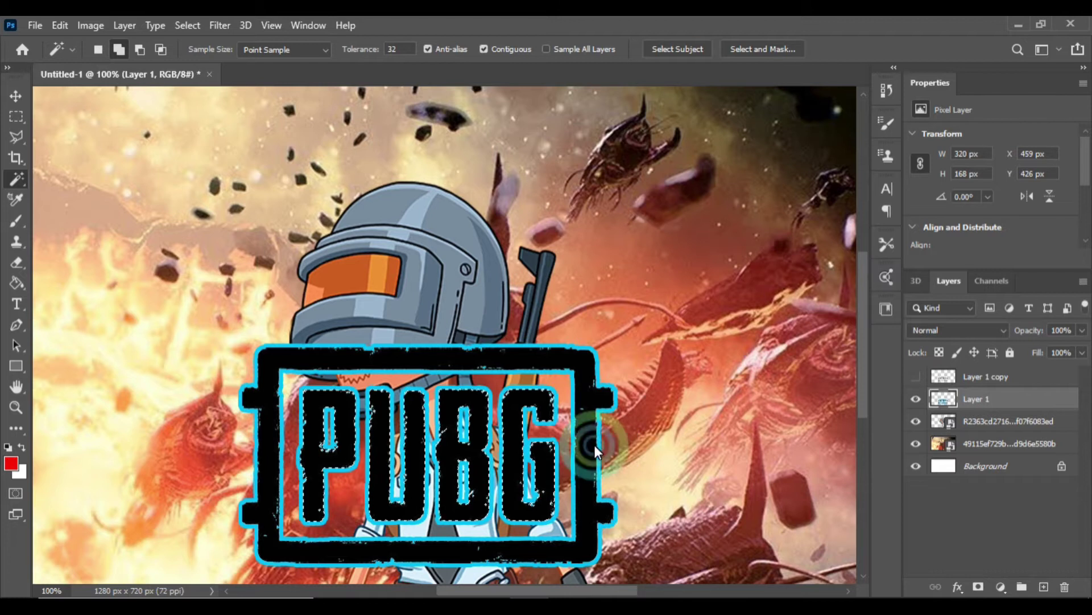
pyautogui.keyDown('shift'); pyautogui.click(501, 478); pyautogui.keyUp('shift')
pyautogui.press('Delete')
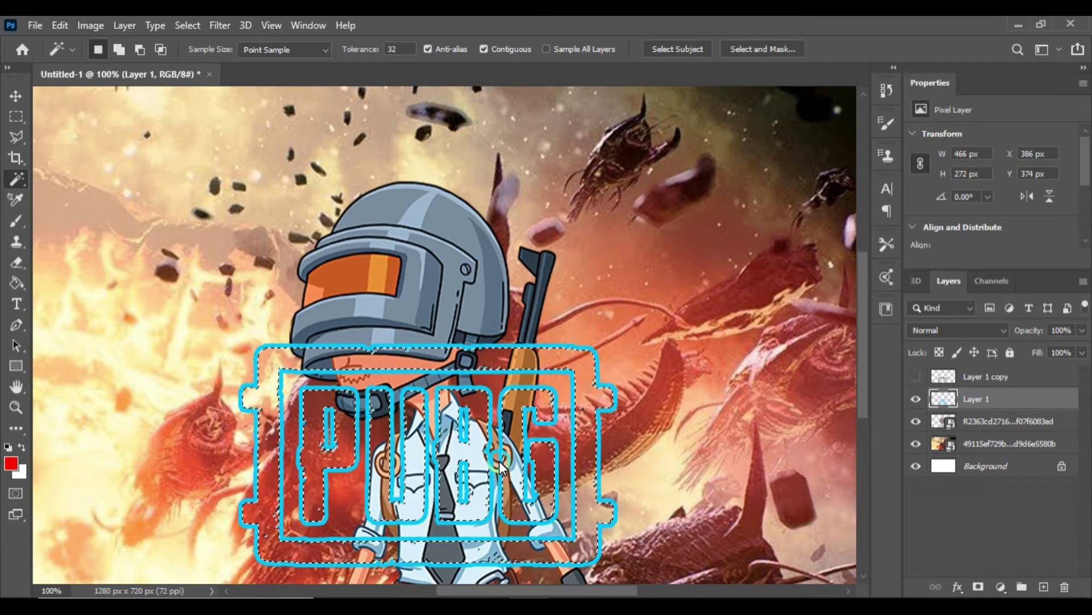
pyautogui.hotkey('ctrl', 'd')
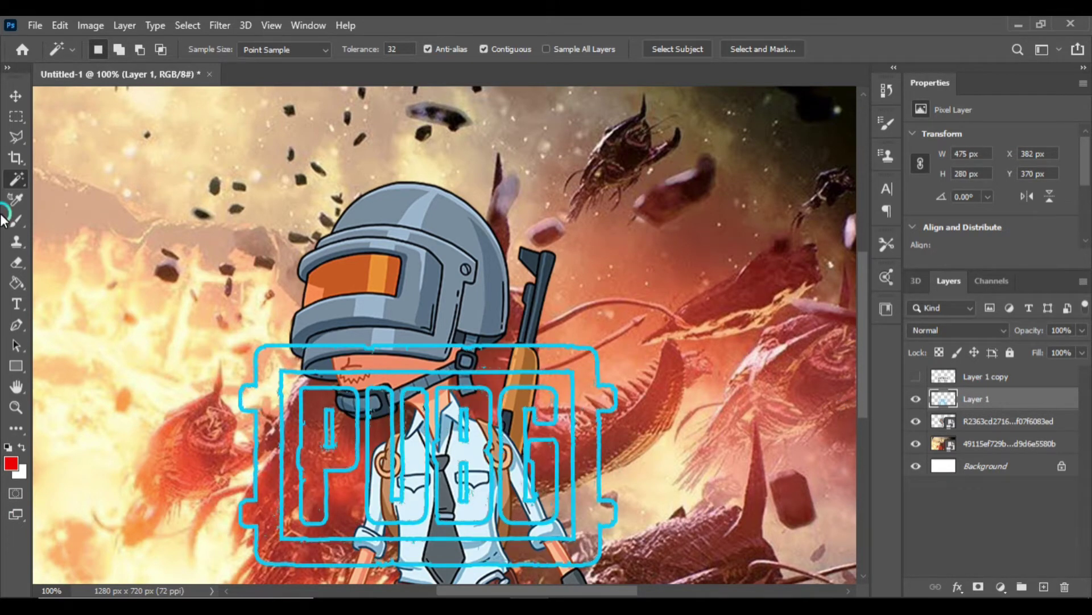
# - Select the pixels of Layer 1's cyan outline and enable a stroke effect on the layer
pyautogui.click(15, 95)
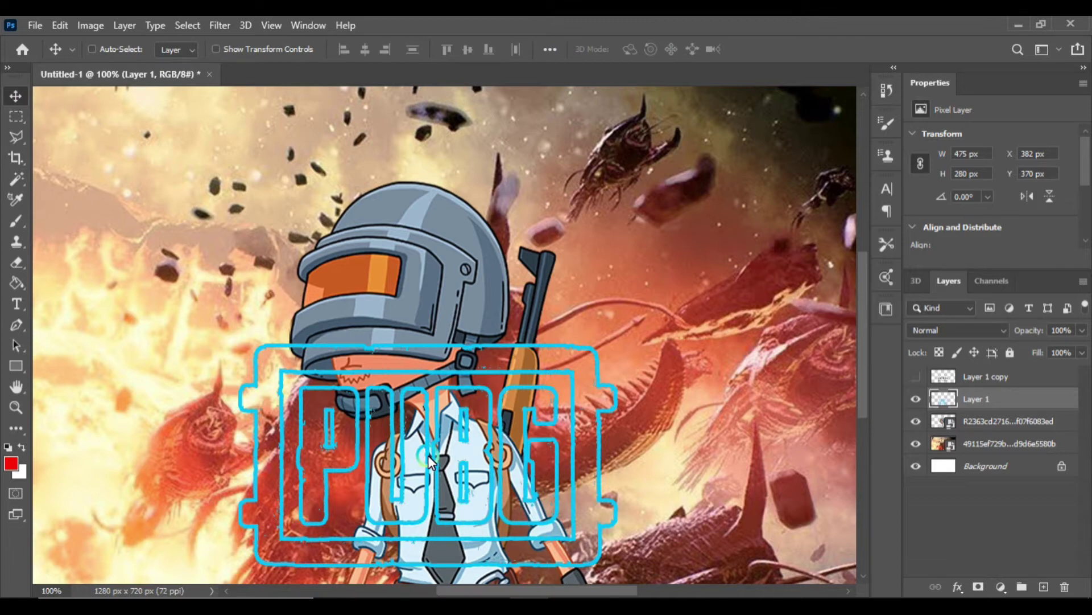
pyautogui.rightClick(944, 400)
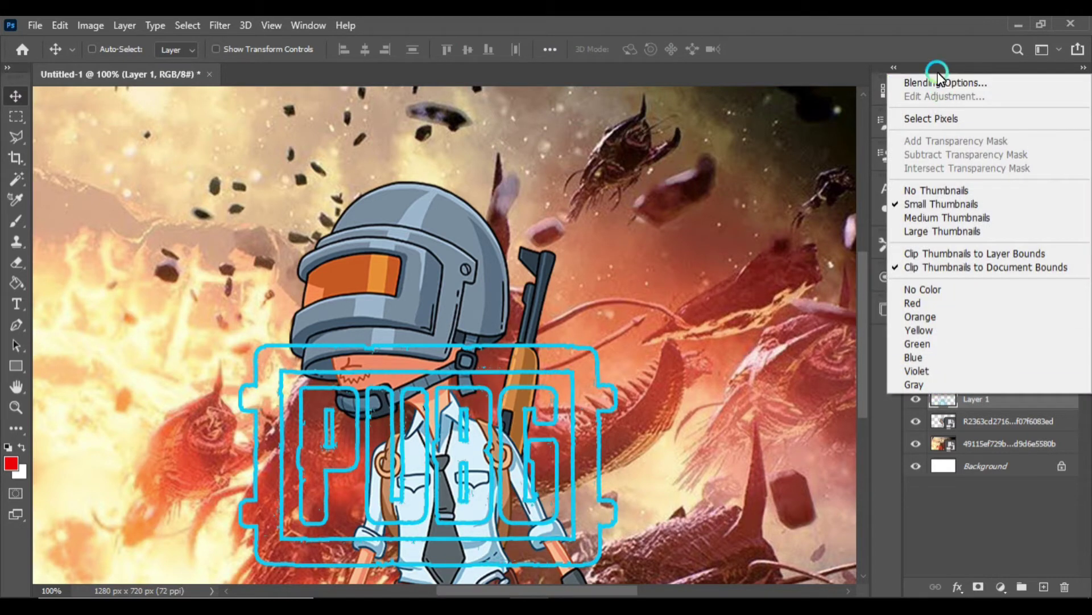
pyautogui.click(941, 118)
pyautogui.rightClick(934, 400)
pyautogui.rightClick(985, 463)
pyautogui.click(849, 38)
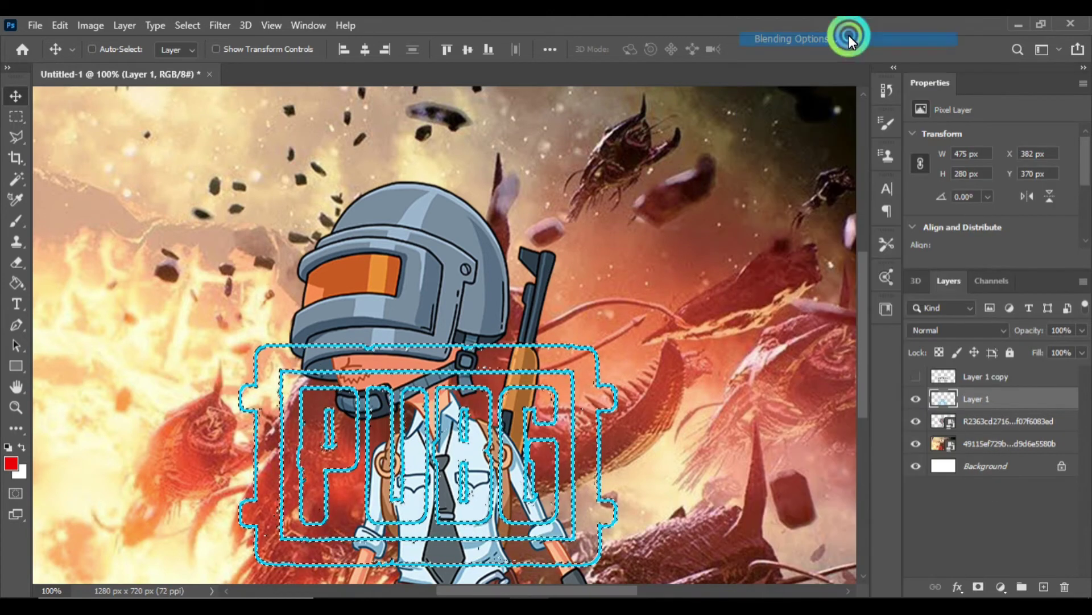
pyautogui.click(511, 218)
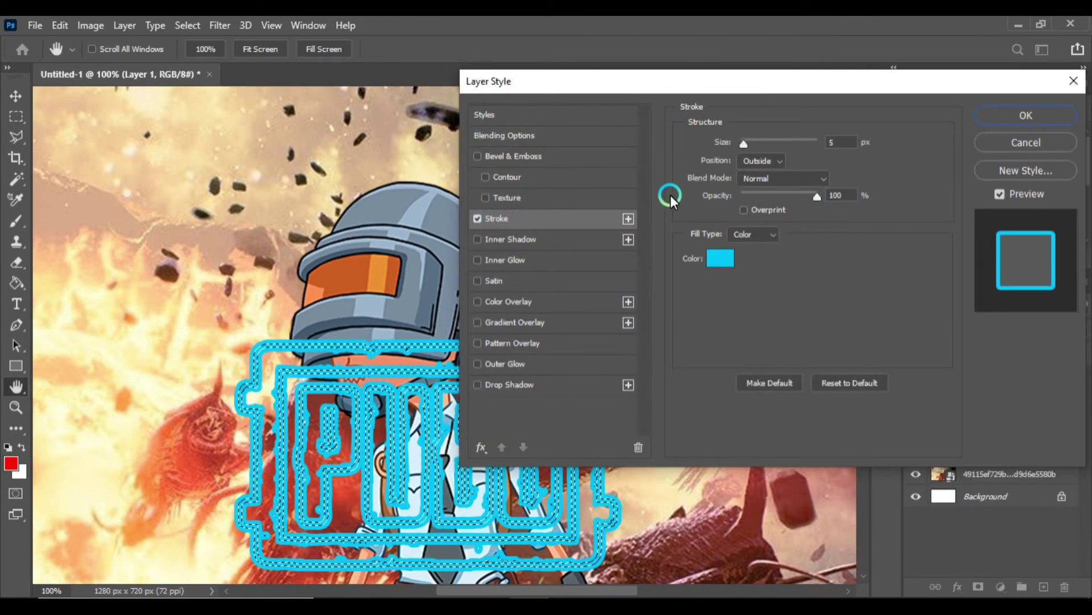
# - Set the stroke color of Layer 1 to red (ff2400)
pyautogui.click(715, 255)
pyautogui.click(763, 126)
pyautogui.click(771, 302)
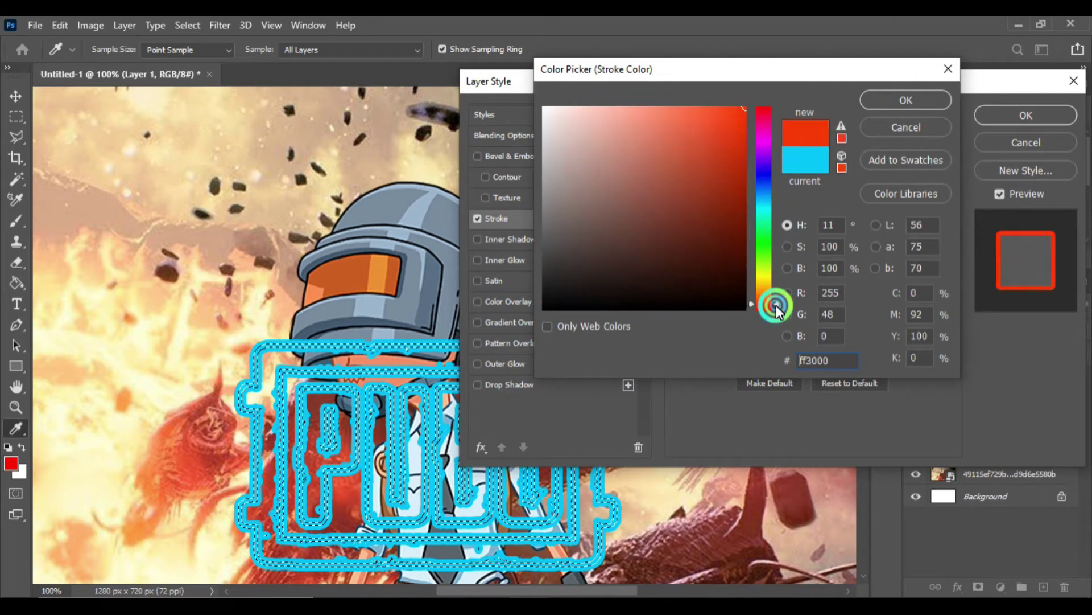
pyautogui.click(878, 92)
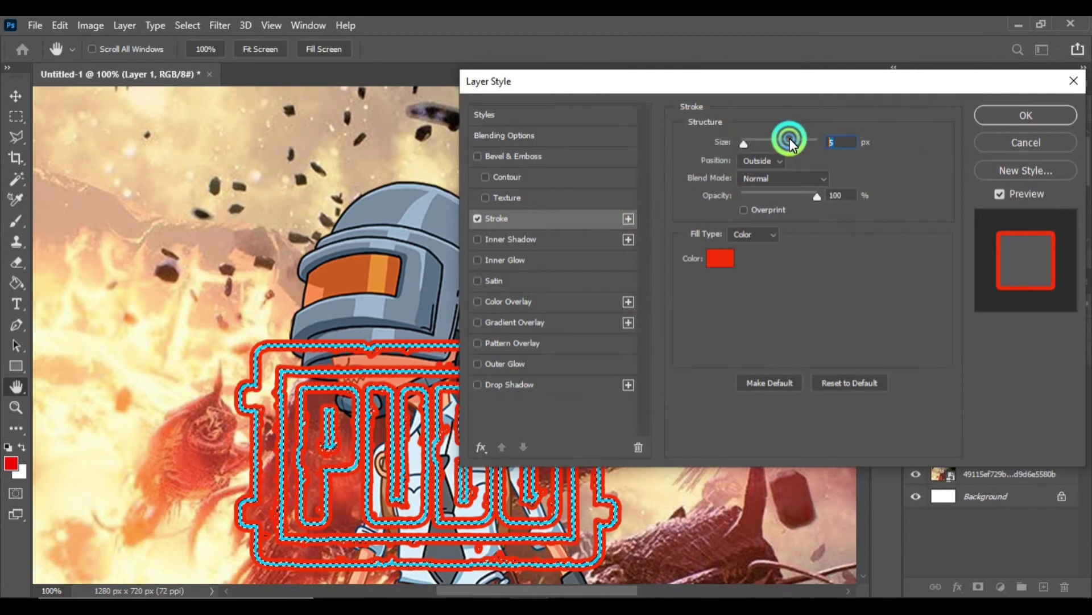
# - Set Layer 1's stroke to 2 px and white, and apply the layer style
pyautogui.click(720, 257)
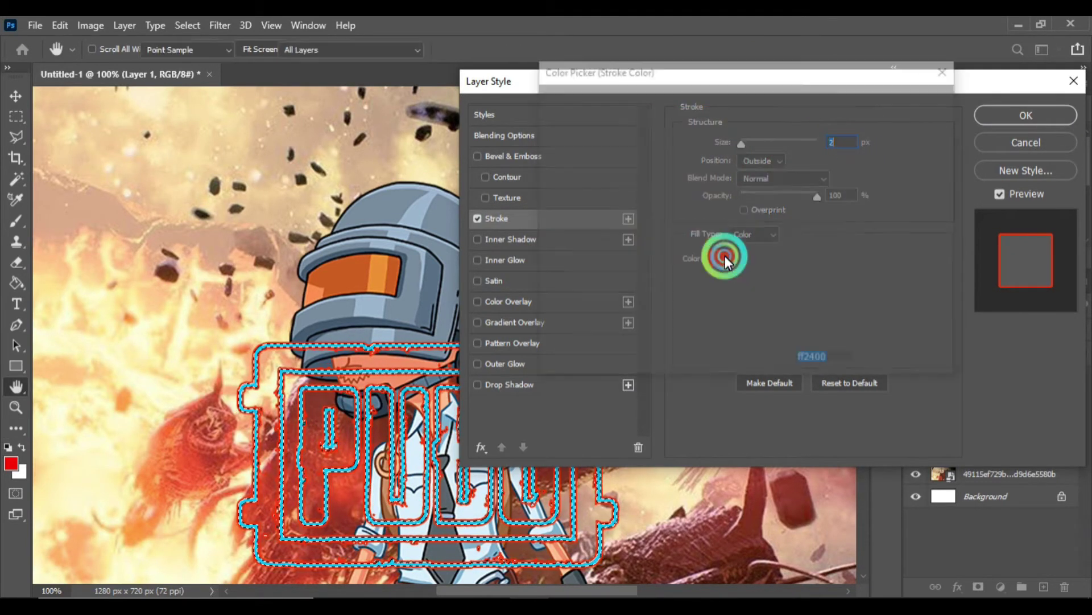
pyautogui.moveTo(724, 250); pyautogui.dragTo(486, 89)
pyautogui.click(906, 100)
pyautogui.click(1026, 115)
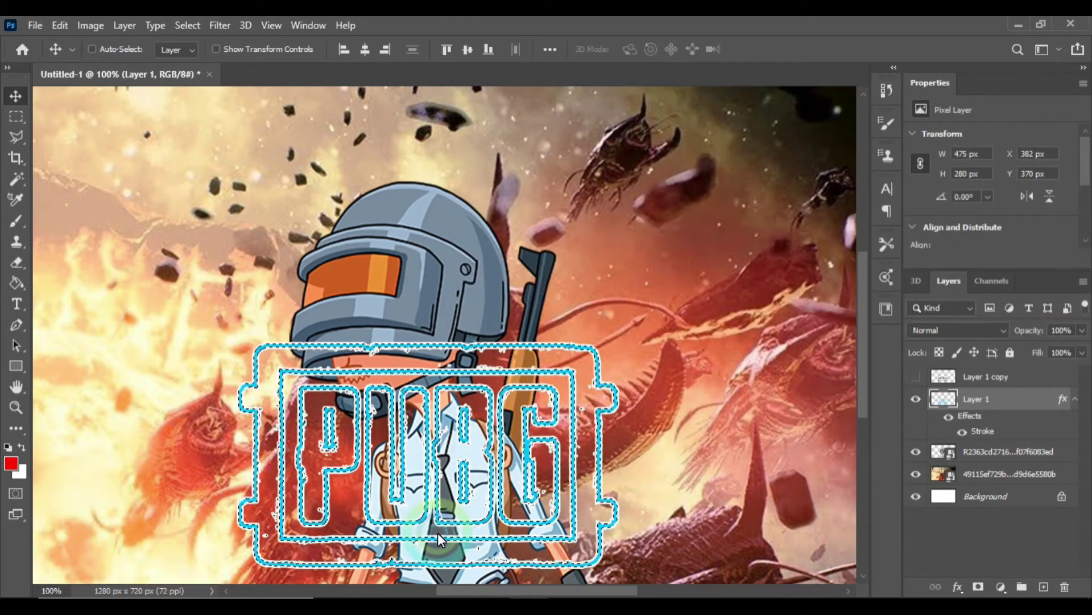
# - Clear the pixel selection and make Layer 1 copy visible
pyautogui.hotkey('ctrl', 'd')
pyautogui.hotkey('ctrl', '-')
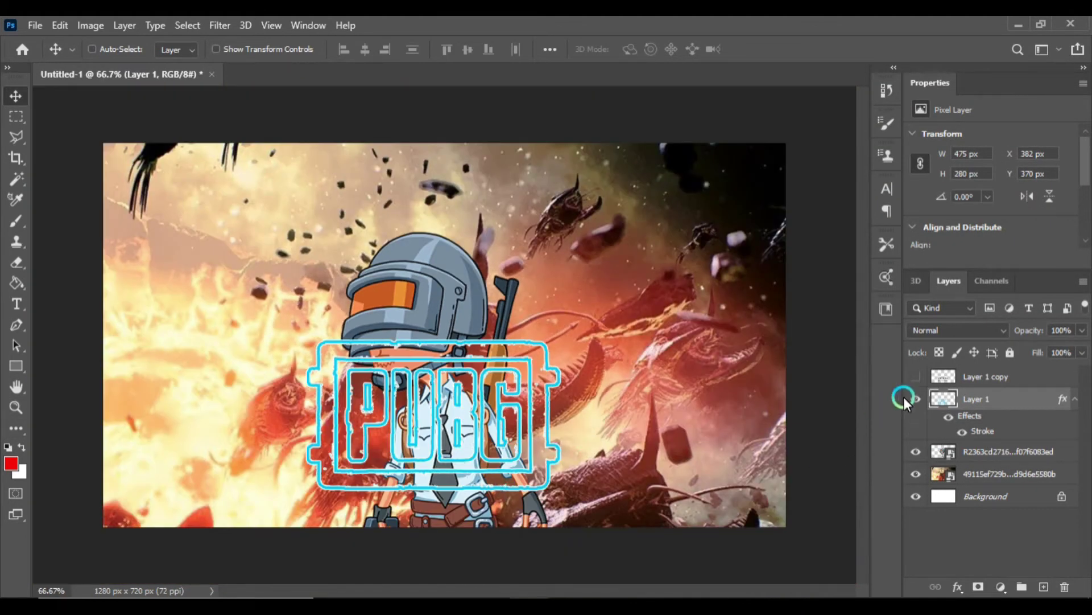
pyautogui.click(916, 375)
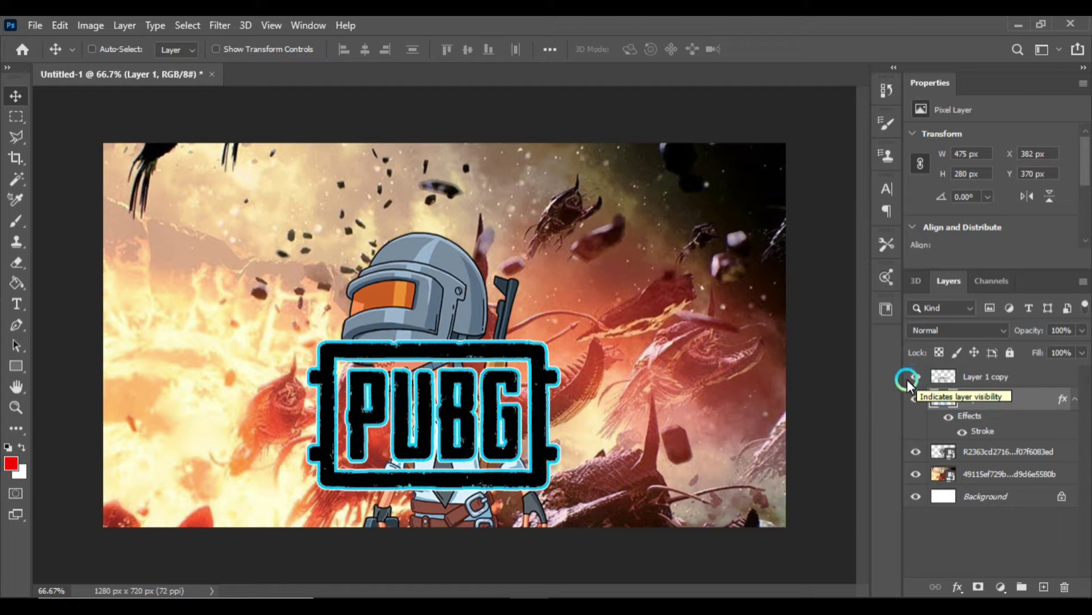
pyautogui.hotkey('ctrl', '+')
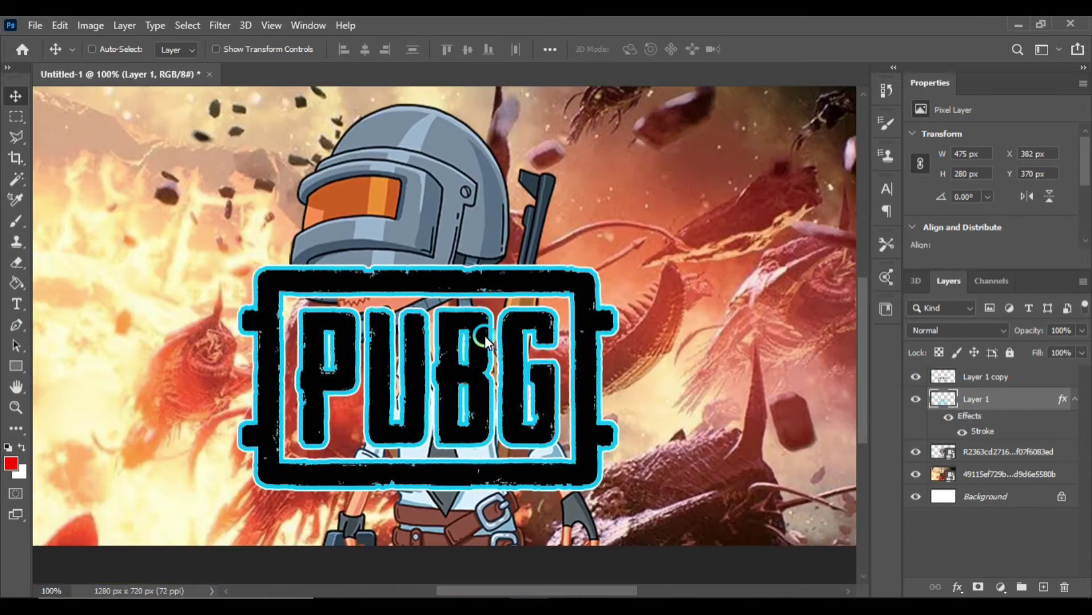
# - Rasterize Layer 1's layer style and soften its cyan outline with a slight Gaussian Blur
pyautogui.rightClick(983, 397)
pyautogui.click(842, 271)
pyautogui.click(220, 26)
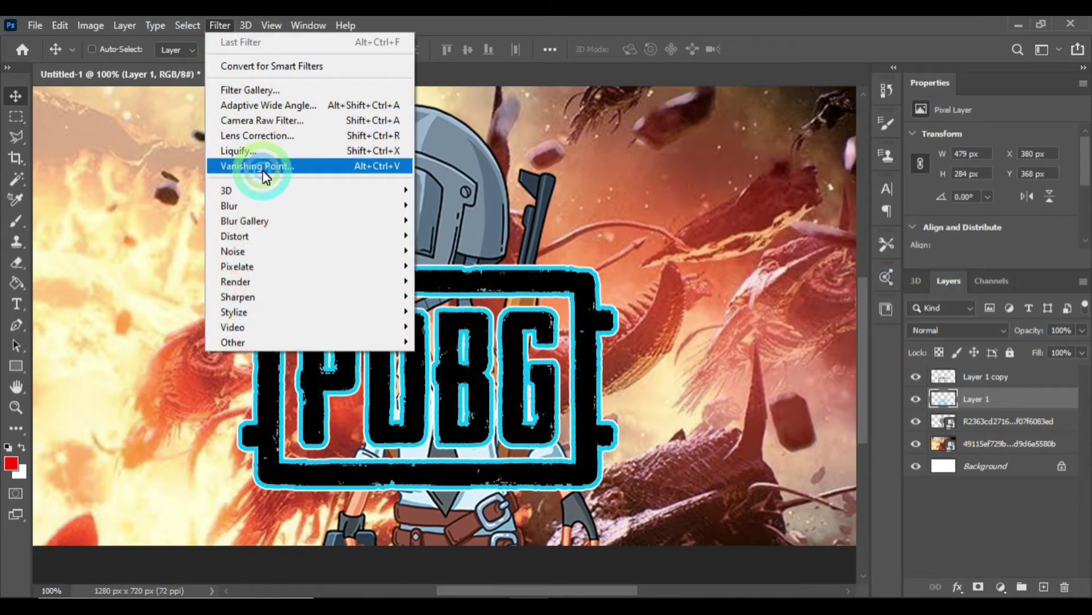
pyautogui.moveTo(402, 214)
pyautogui.click(447, 266)
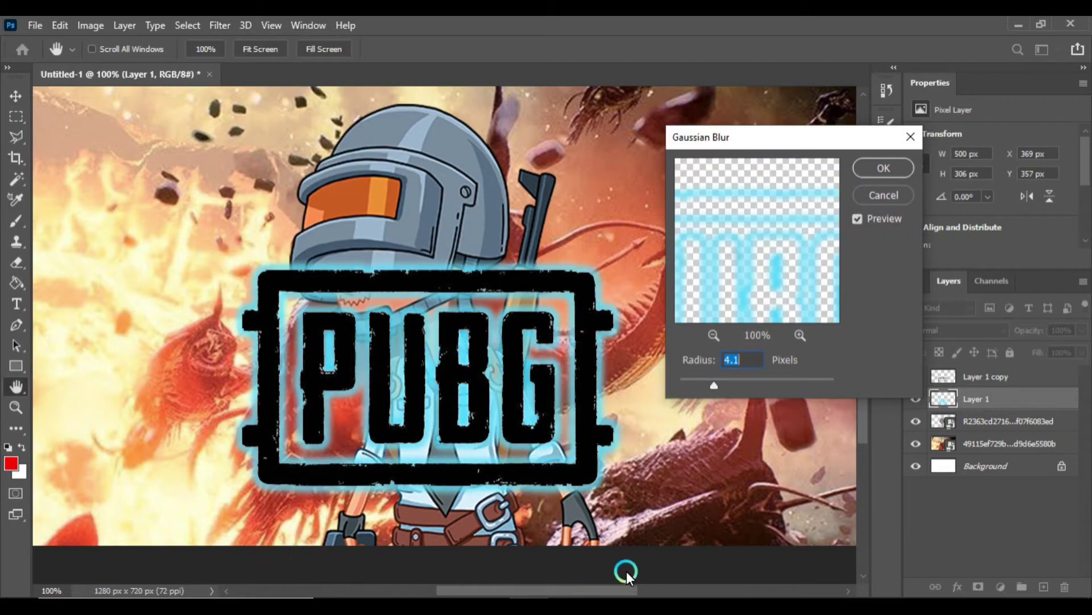
pyautogui.moveTo(742, 383); pyautogui.dragTo(732, 401)
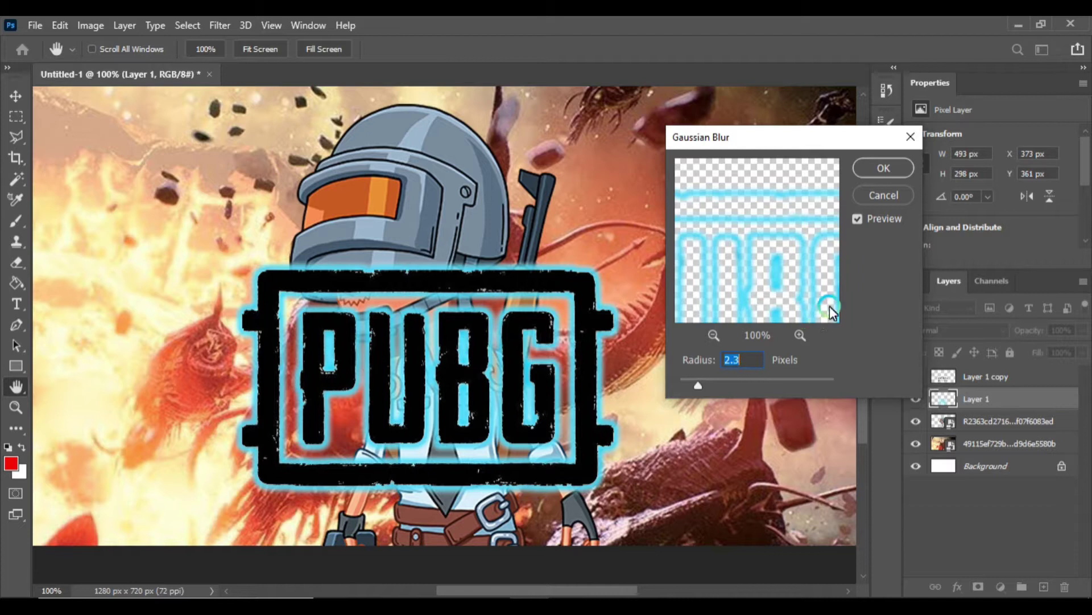
pyautogui.click(884, 167)
# - Merge Layer 1 and Layer 1 copy into a single logo layer
pyautogui.keyDown('ctrl'); pyautogui.click(984, 382); pyautogui.keyUp('ctrl')
pyautogui.rightClick(988, 380)
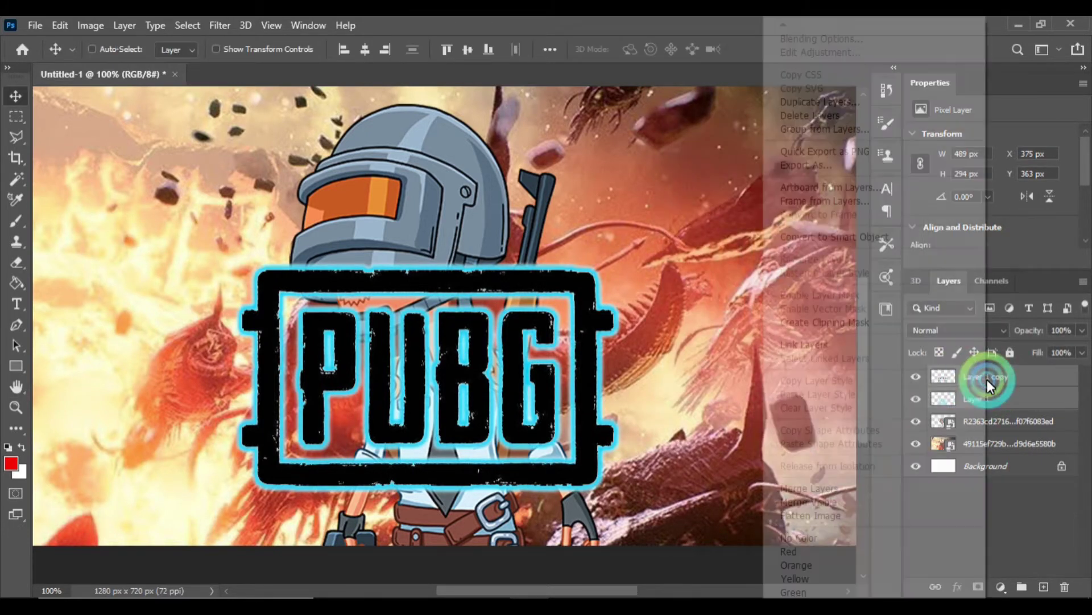
pyautogui.click(870, 491)
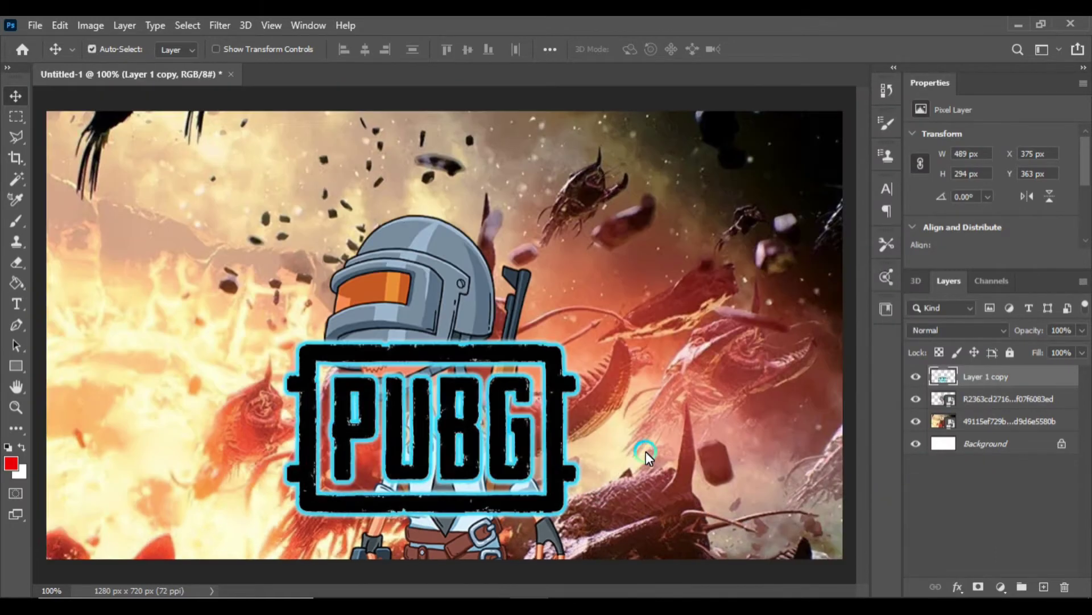
# - Try the PUBG logo layer beneath the character with the logo shifted down, and return the layer to the top of the stack
pyautogui.hotkey('ctrl', '-')
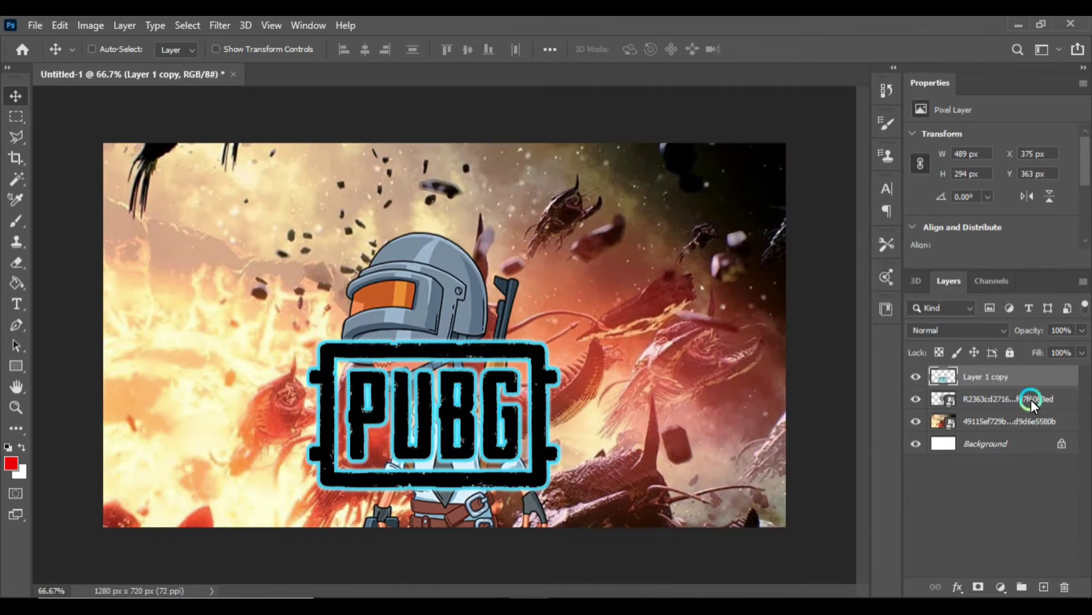
pyautogui.moveTo(996, 376); pyautogui.dragTo(999, 405)
pyautogui.moveTo(455, 427); pyautogui.dragTo(469, 455)
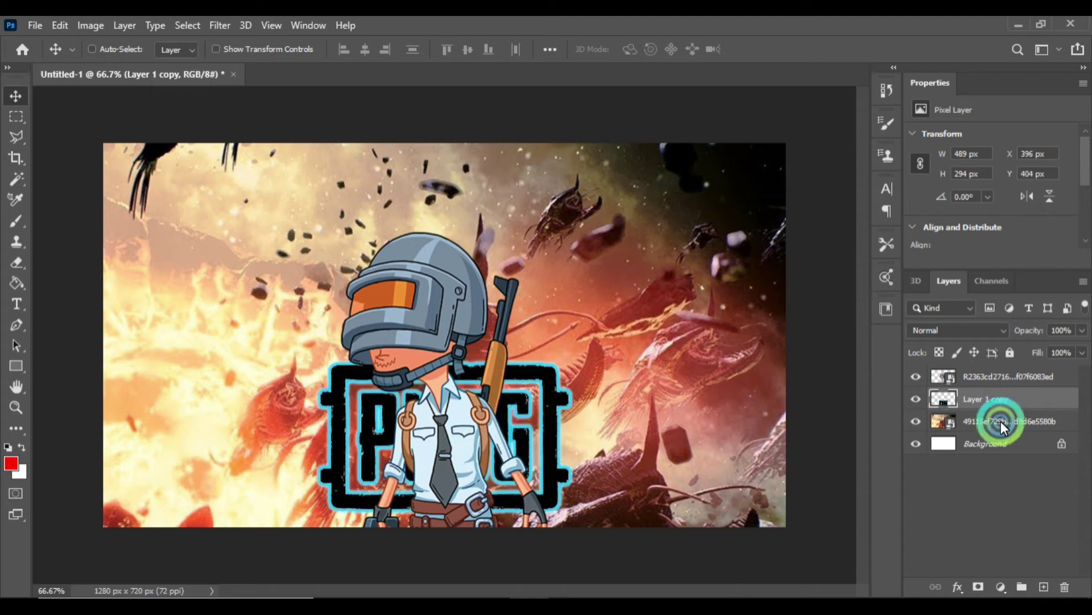
pyautogui.moveTo(1002, 391); pyautogui.dragTo(1017, 376)
# - Scale the PUBG logo to 68.54% and position it over the character's chest
pyautogui.moveTo(453, 456); pyautogui.dragTo(468, 437)
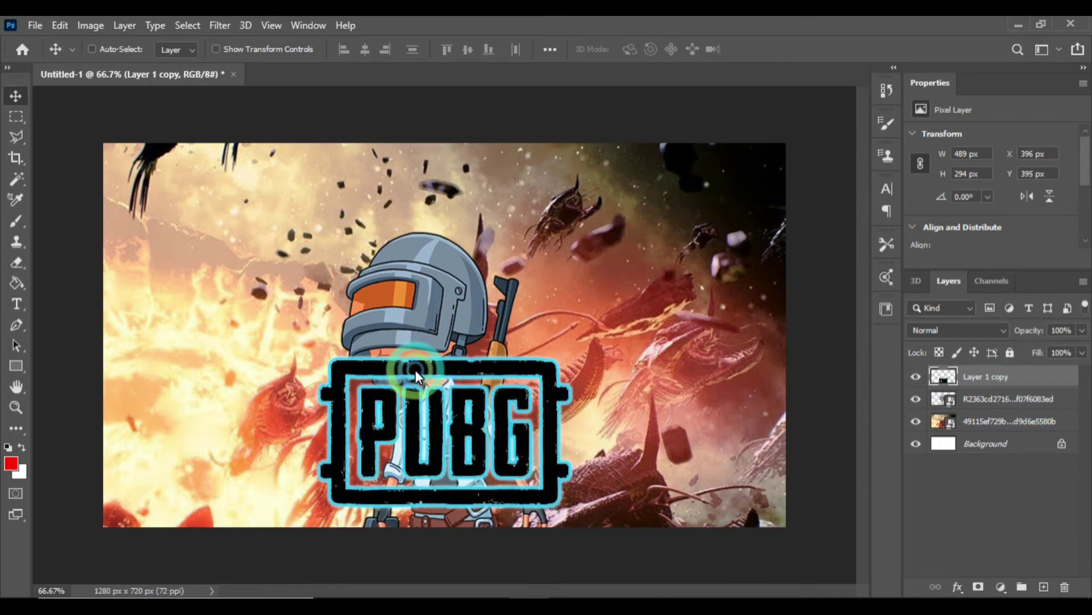
pyautogui.click(217, 49)
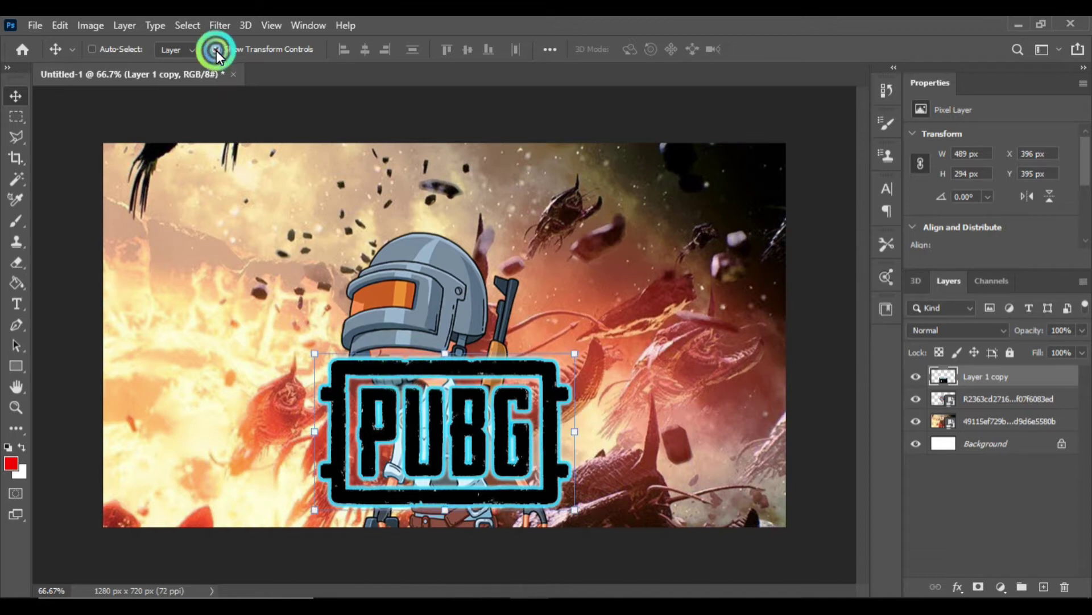
pyautogui.moveTo(448, 365); pyautogui.dragTo(453, 398)
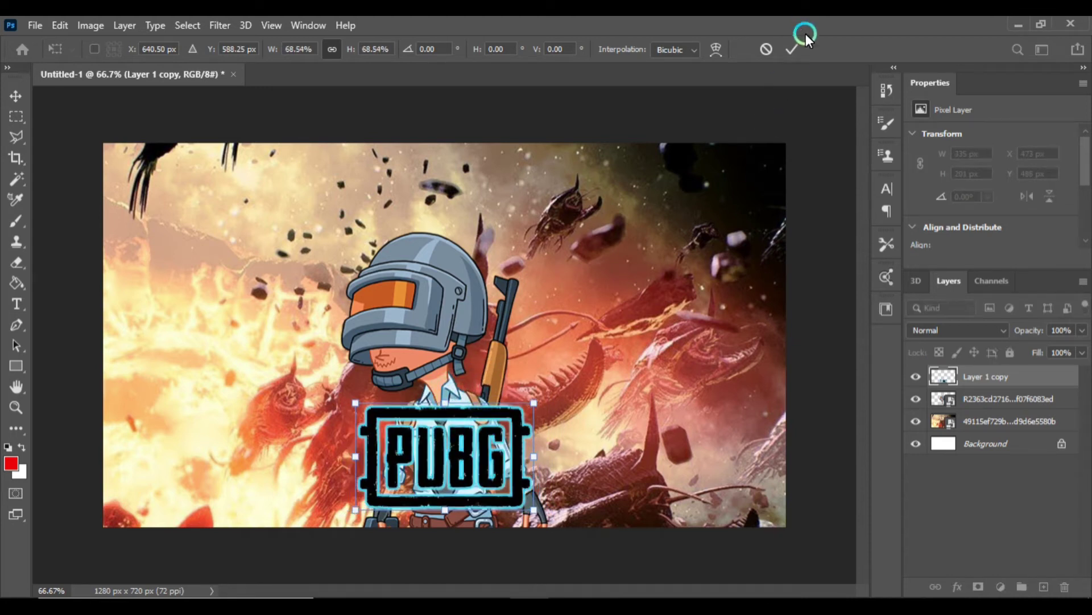
pyautogui.click(791, 51)
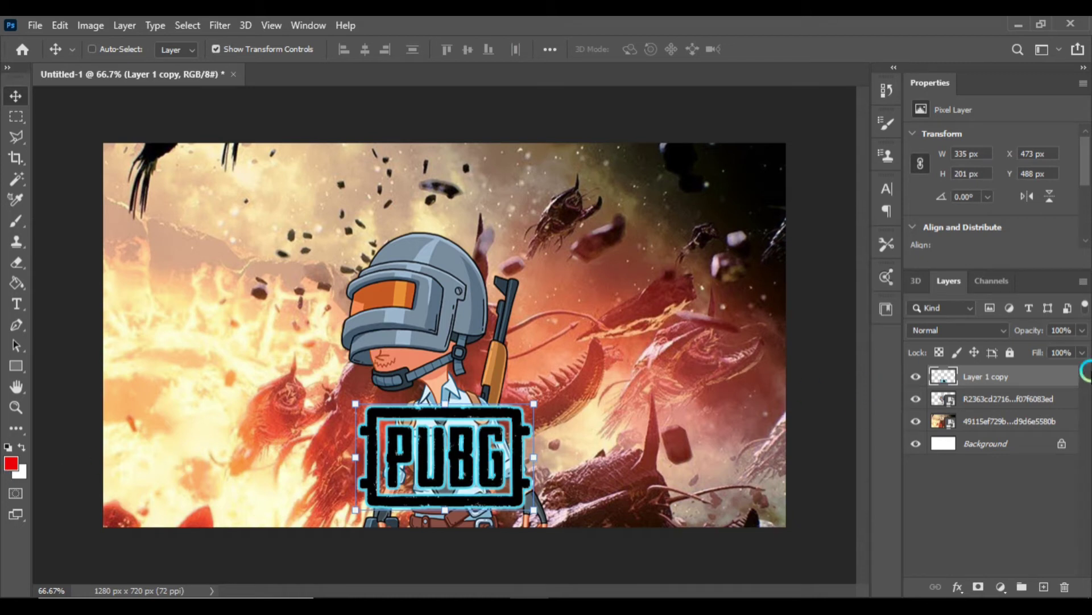
# - Paint a soft red spot behind the helmet with an 1100 px brush on a new layer placed beneath the character layer
pyautogui.click(1043, 586)
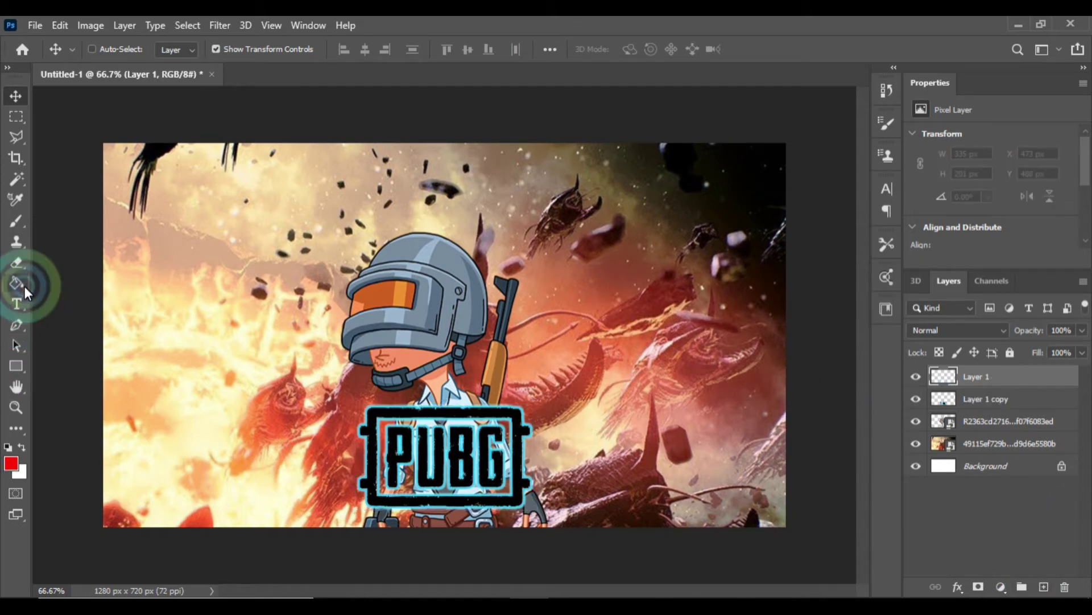
pyautogui.click(14, 222)
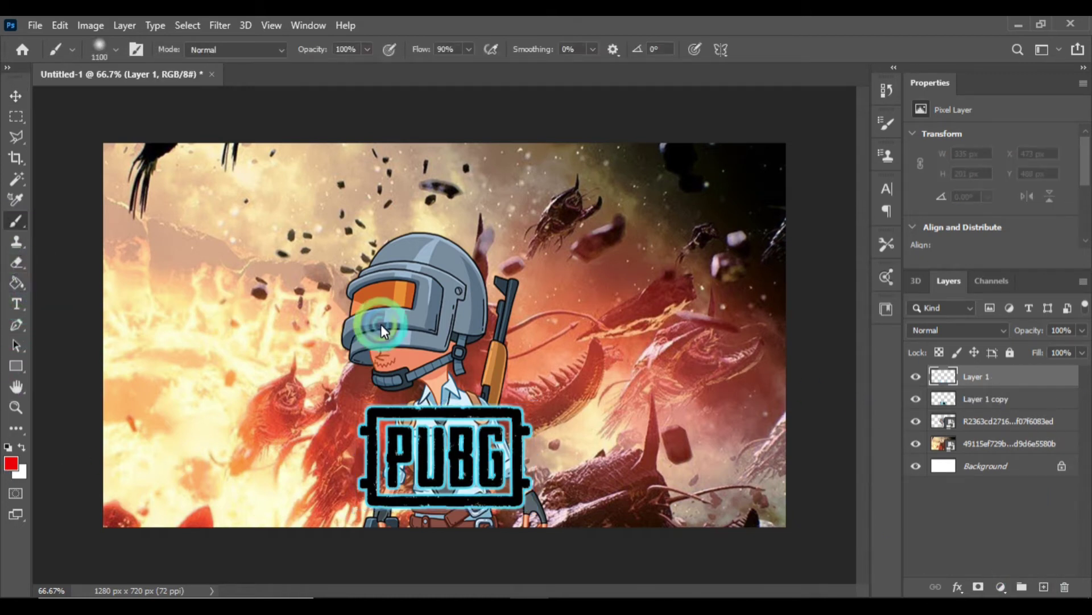
pyautogui.click(426, 323)
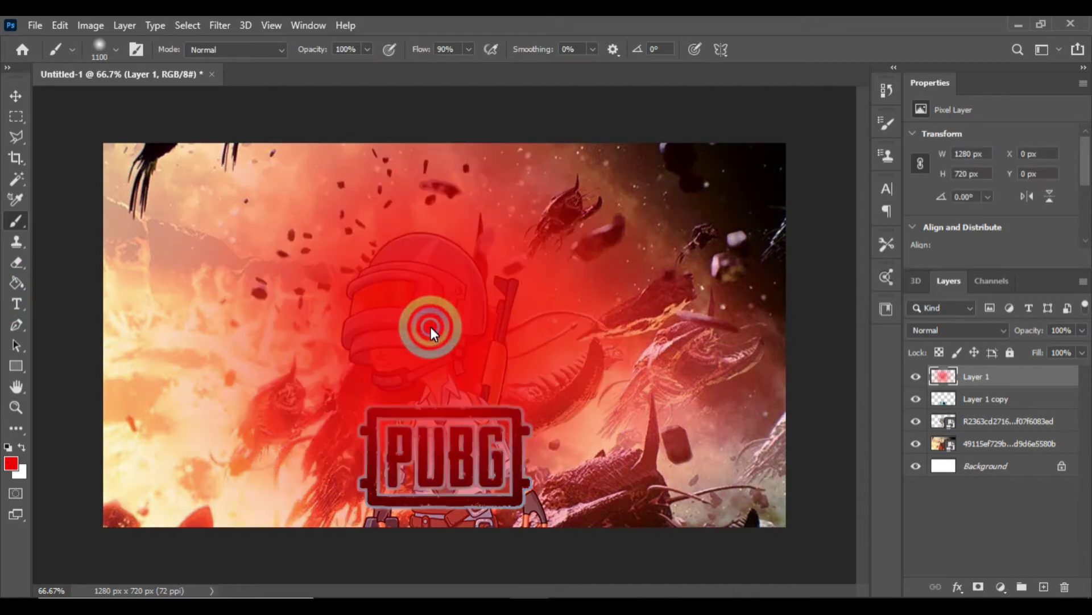
pyautogui.click(9, 96)
pyautogui.moveTo(970, 378)
pyautogui.mouseDown()
pyautogui.moveTo(985, 426)
pyautogui.moveTo(970, 429)
pyautogui.mouseUp()
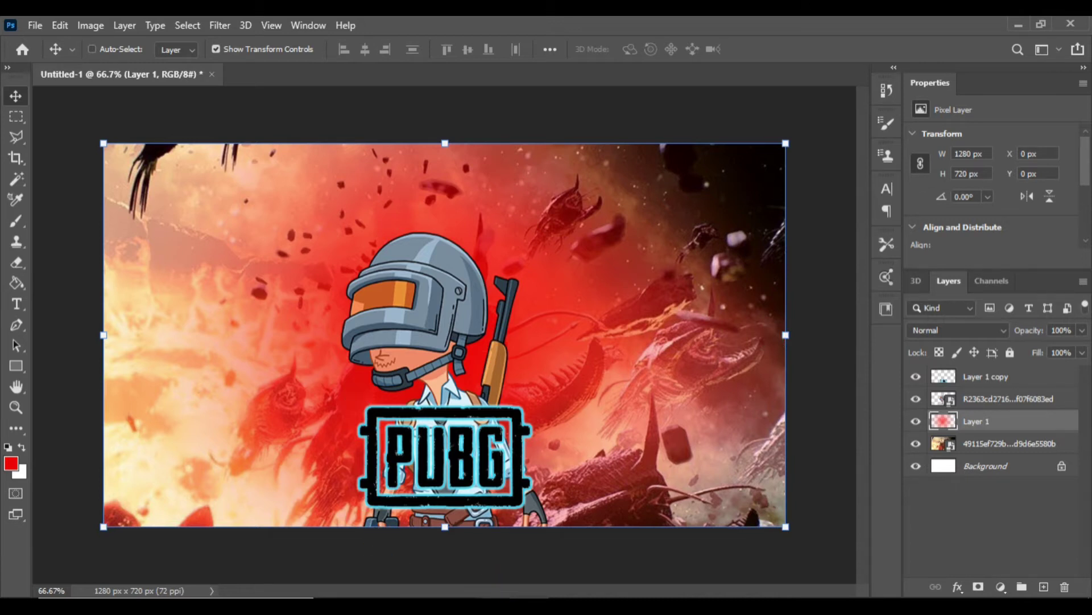
# - Place the image 05 from the Downloads folder across the canvas beneath the character and lower its opacity to 51%
pyautogui.hotkey('alt', 'Tab')
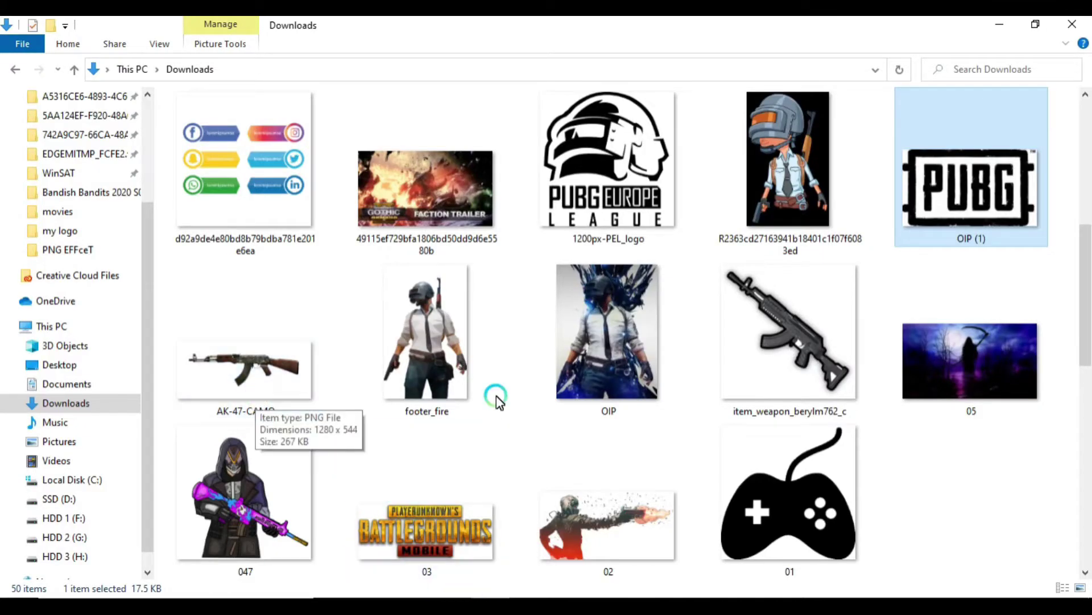
pyautogui.moveTo(975, 330); pyautogui.dragTo(463, 463)
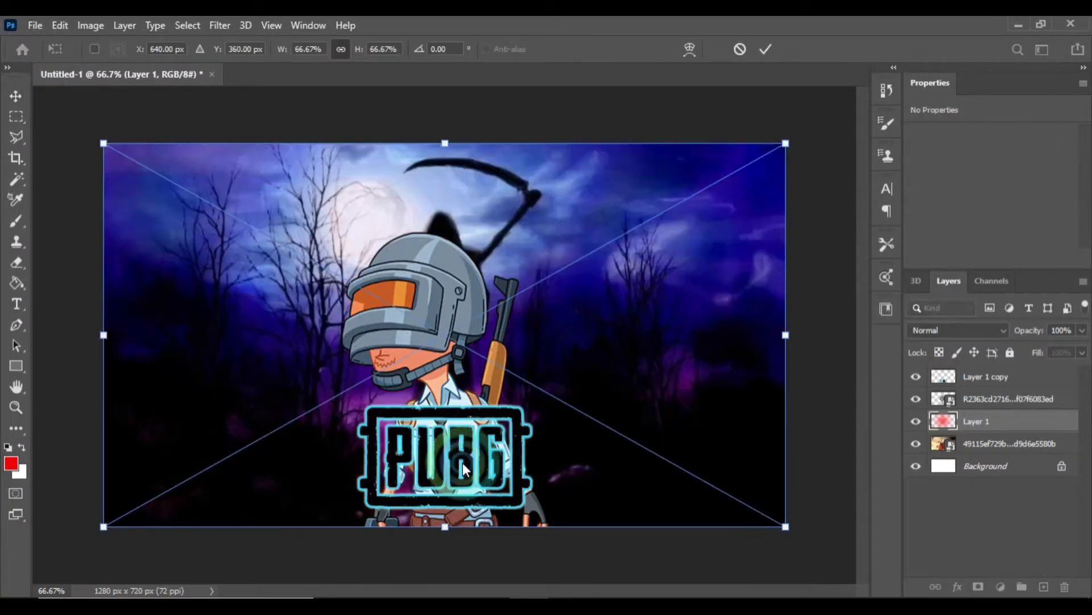
pyautogui.press('Return')
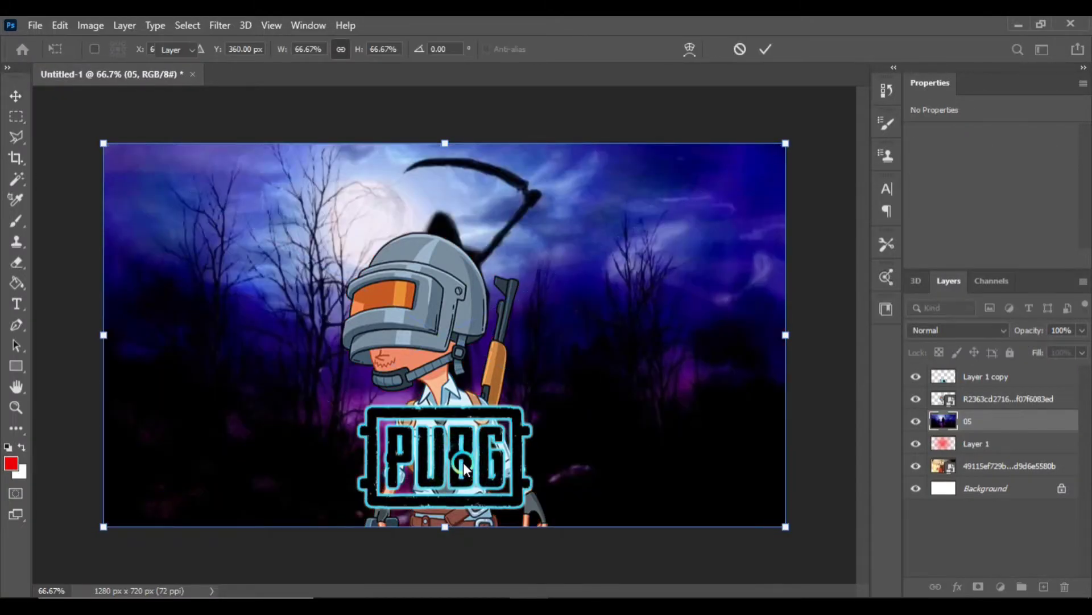
pyautogui.moveTo(1030, 335); pyautogui.dragTo(988, 340)
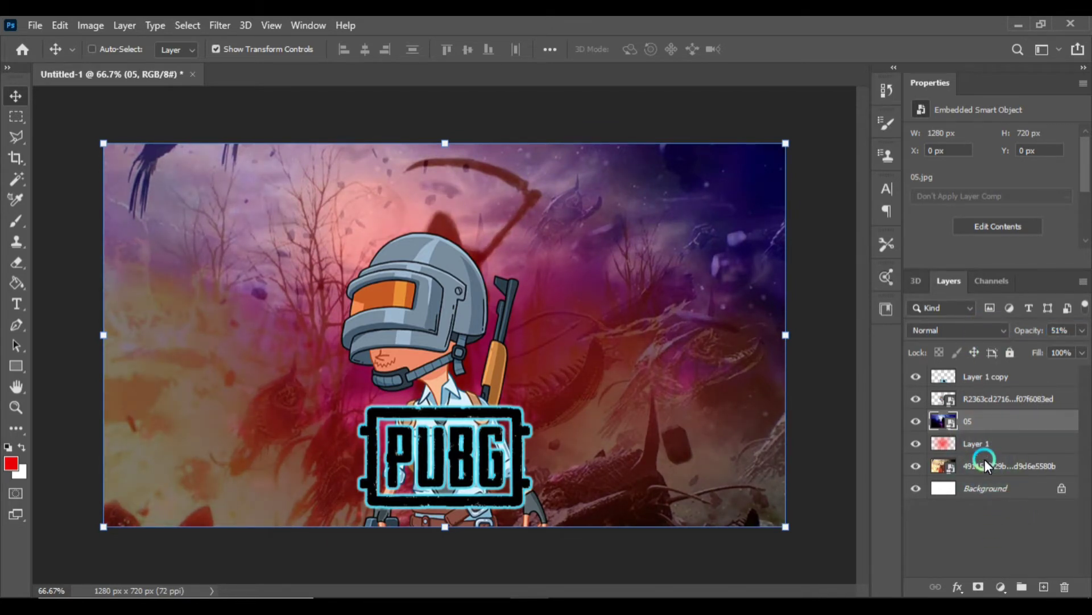
# - Adjust the character layer's colors to turn the helmet neutral gray
pyautogui.click(980, 400)
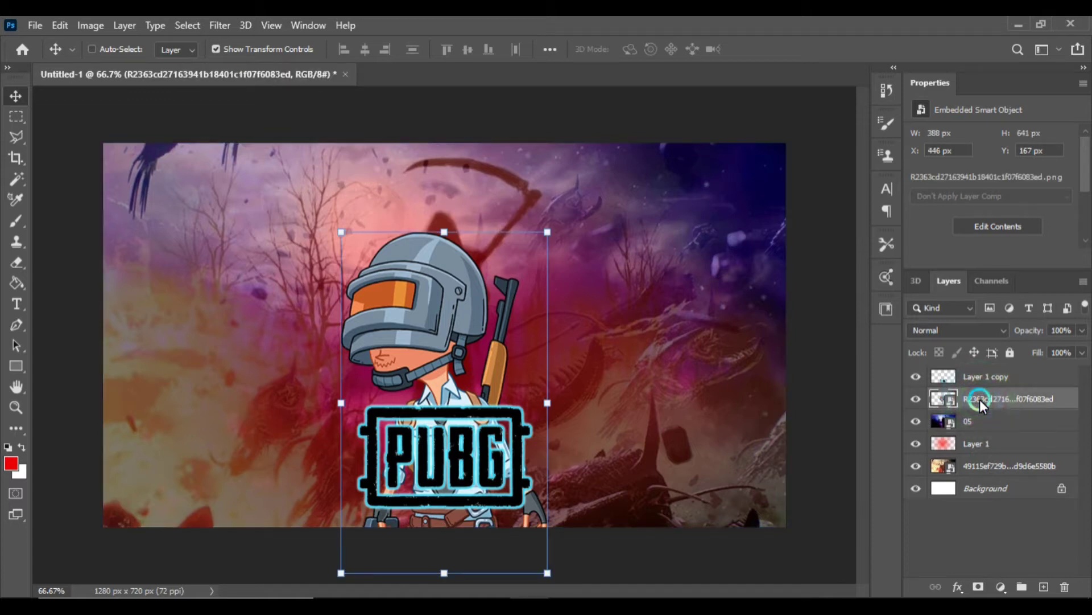
pyautogui.click(187, 24)
pyautogui.click(91, 25)
pyautogui.click(118, 103)
pyautogui.click(91, 25)
pyautogui.click(142, 115)
pyautogui.click(159, 170)
pyautogui.click(906, 399)
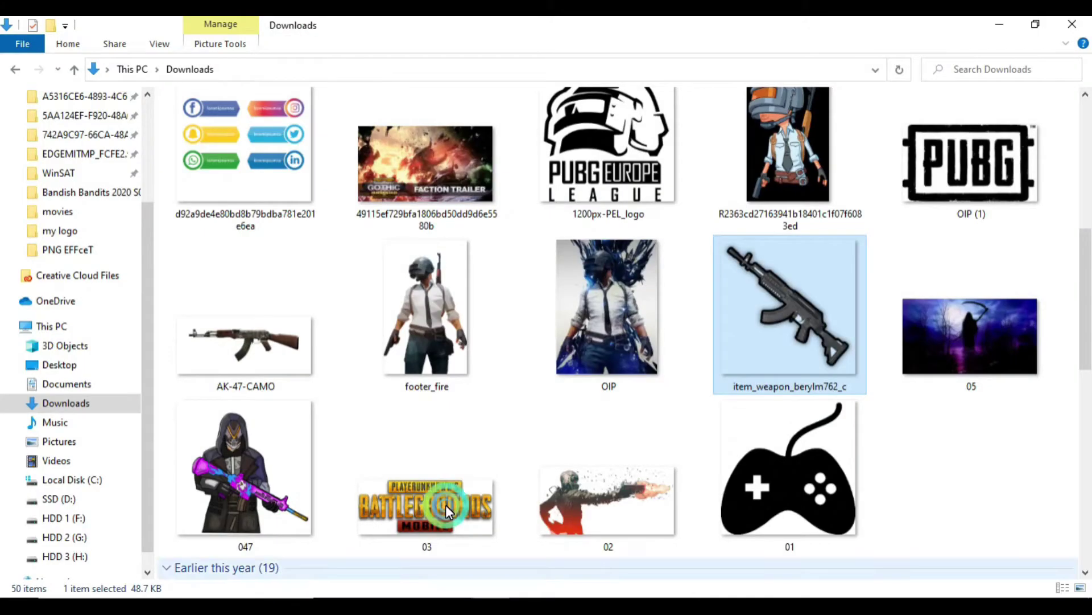
pyautogui.scroll(10, 398, 268)
pyautogui.click(618, 177)
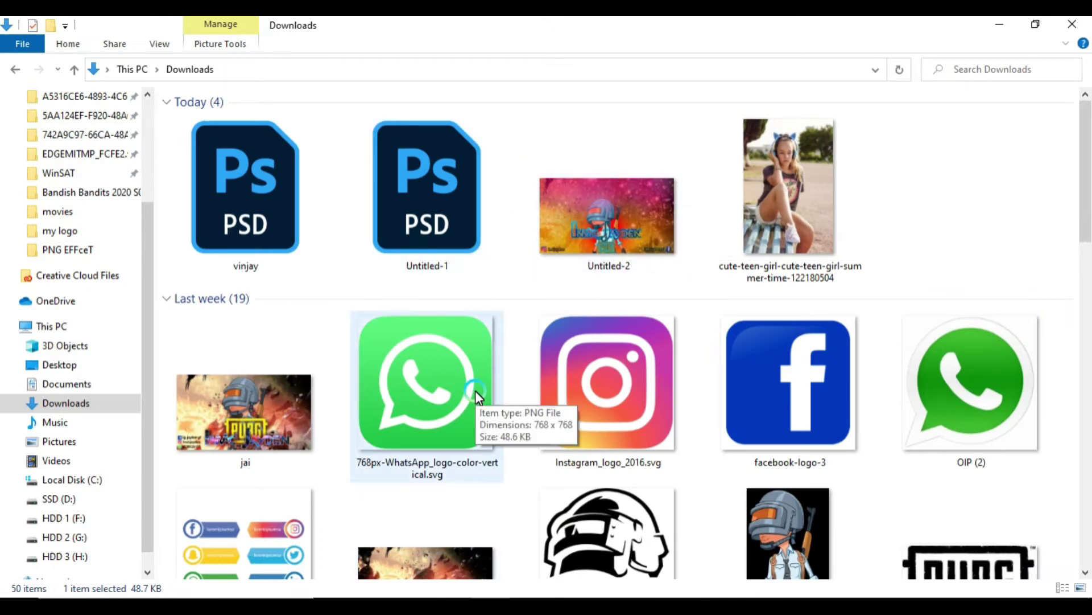
pyautogui.scroll(-1, 476, 390)
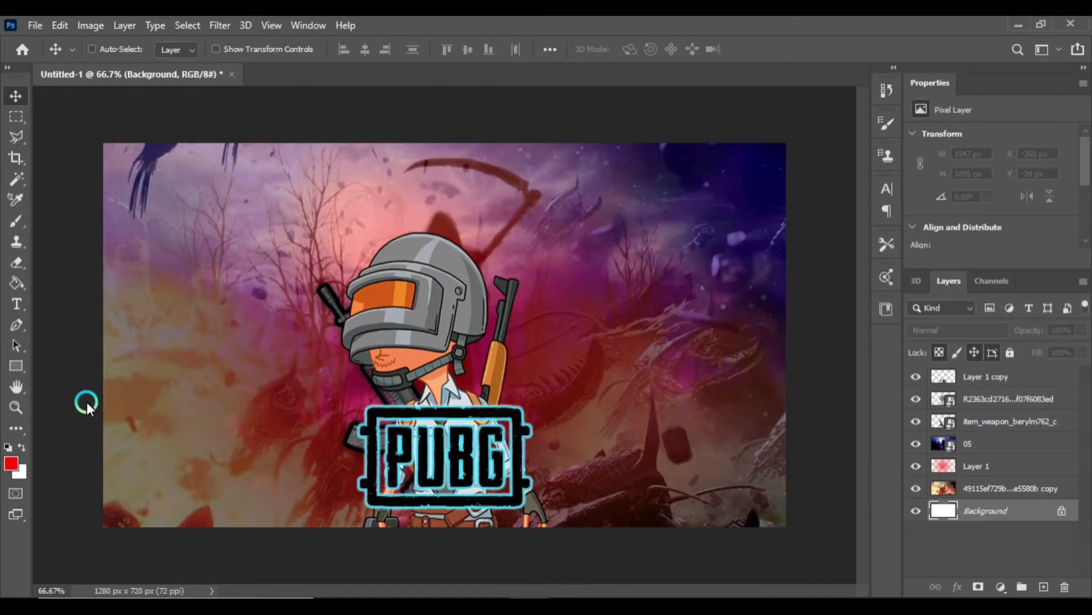
# - Start a text beside the character and set its font size to 48 pt
pyautogui.click(14, 310)
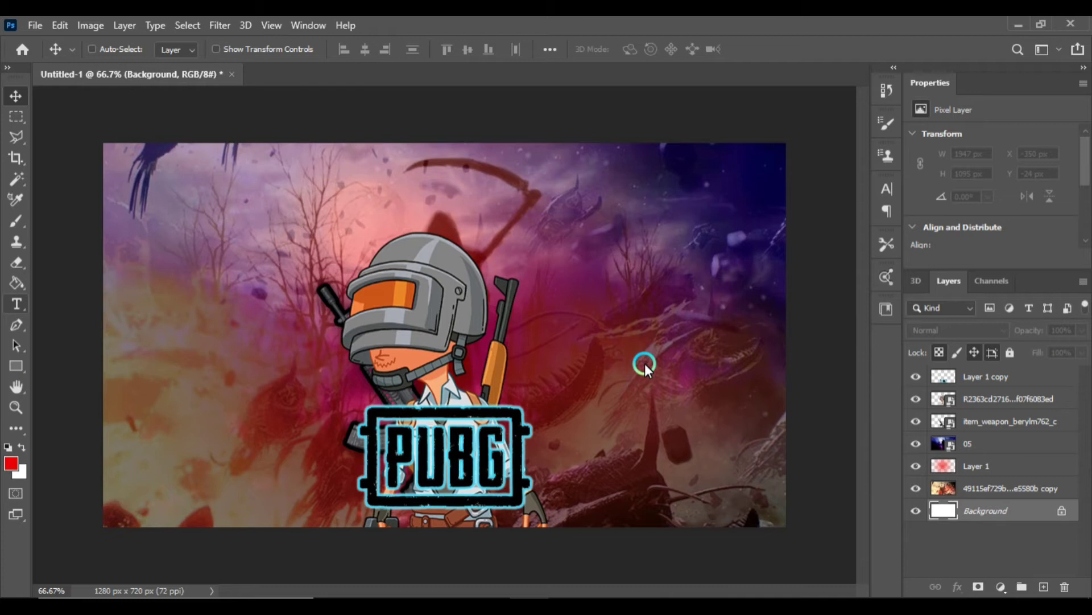
pyautogui.click(598, 335)
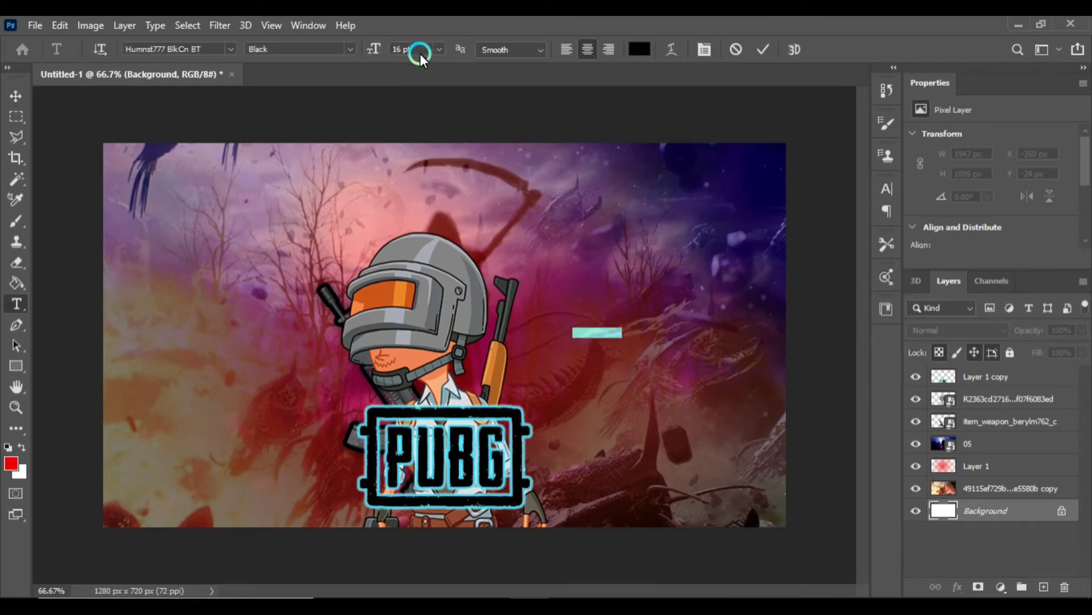
pyautogui.click(439, 49)
pyautogui.click(414, 227)
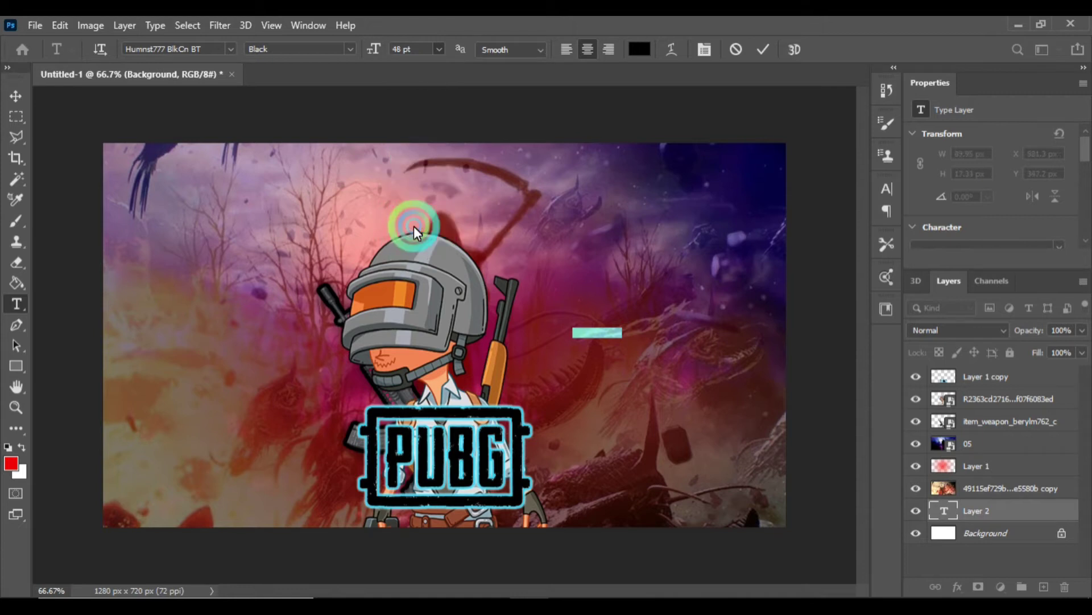
# - Empty the new text and delete its layer from just above the Background
pyautogui.press('BackSpace')
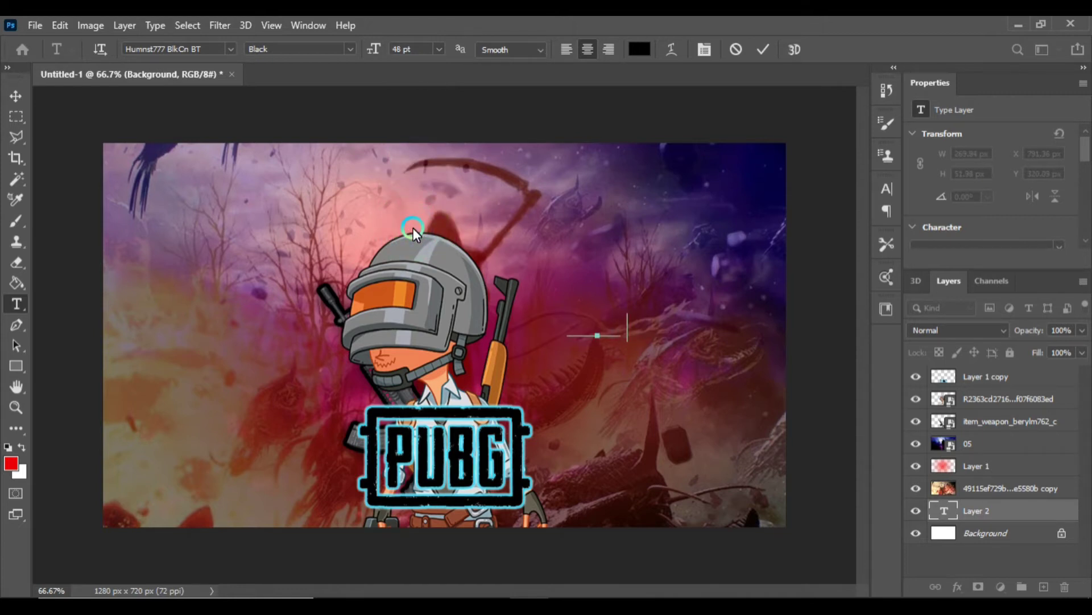
pyautogui.click(15, 96)
pyautogui.click(1064, 587)
pyautogui.click(513, 289)
# - Add the player's gamer tag as a text layer above the PUBG logo layer, beside the character
pyautogui.click(1001, 377)
pyautogui.click(16, 303)
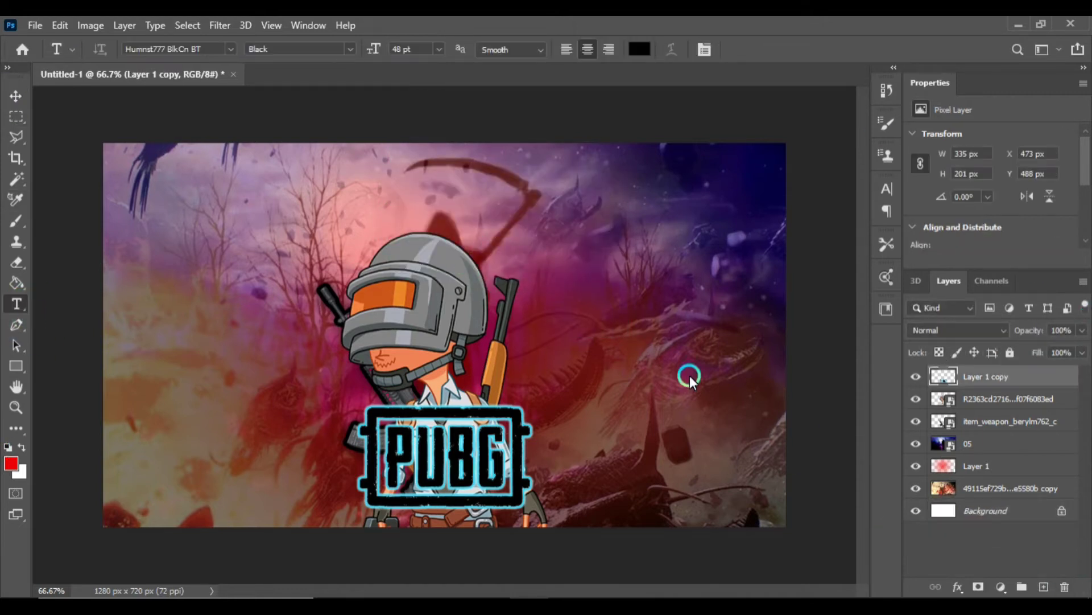
pyautogui.click(641, 325)
pyautogui.write('lori')
pyautogui.write('c')
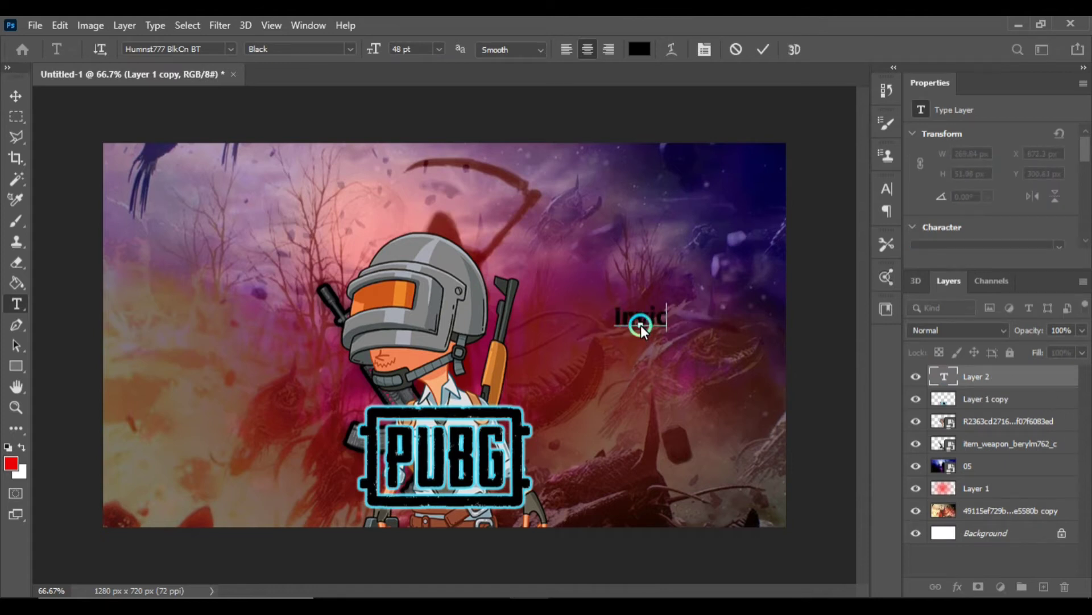
pyautogui.write('_Jayden')
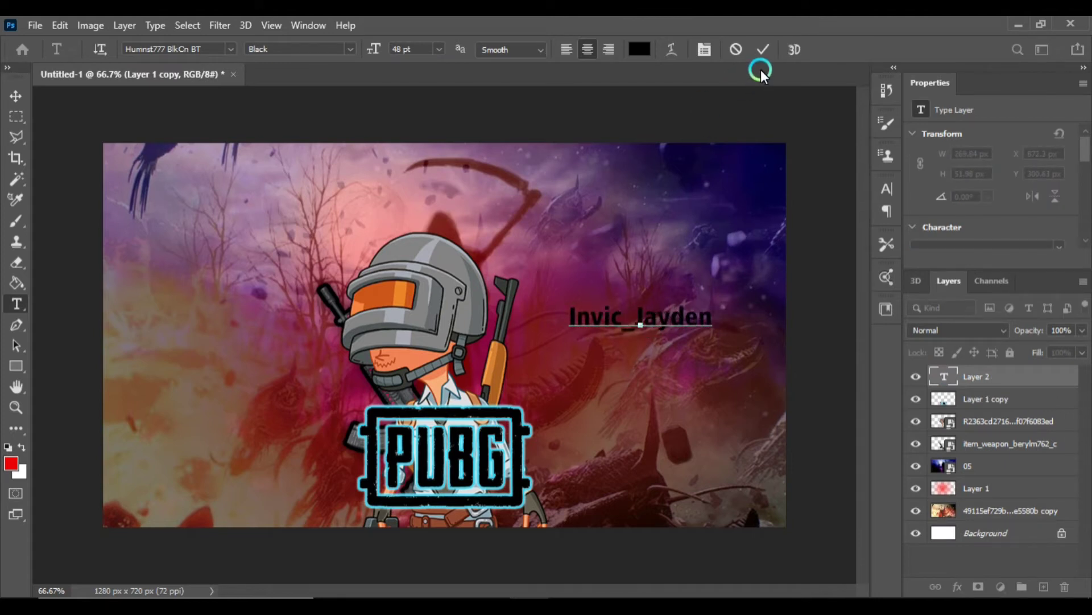
pyautogui.click(762, 52)
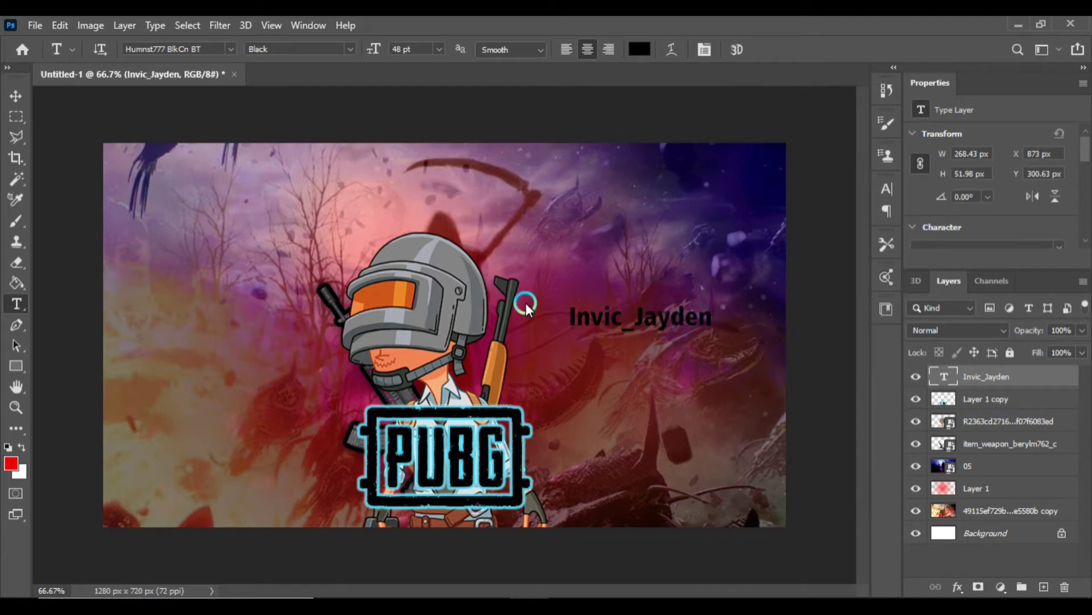
# - Enlarge the gamer tag text to 252.62% and position it across the character just above the PUBG logo
pyautogui.click(11, 92)
pyautogui.click(215, 48)
pyautogui.moveTo(640, 329); pyautogui.dragTo(416, 397)
pyautogui.click(763, 132)
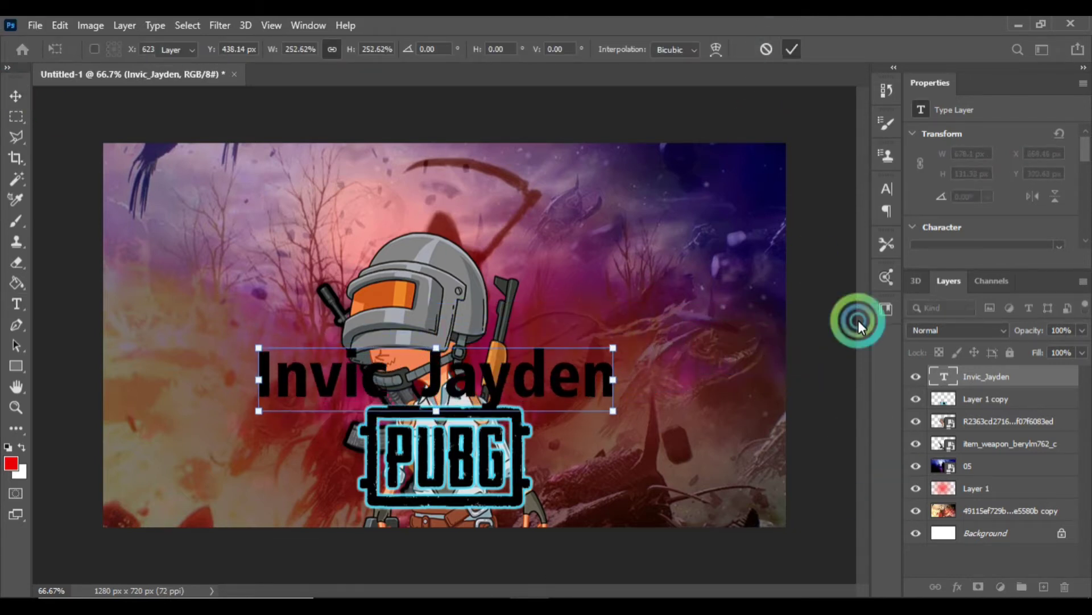
# - Change the gamer tag's font to SF Espresso Shack Bold
pyautogui.click(897, 208)
pyautogui.click(791, 212)
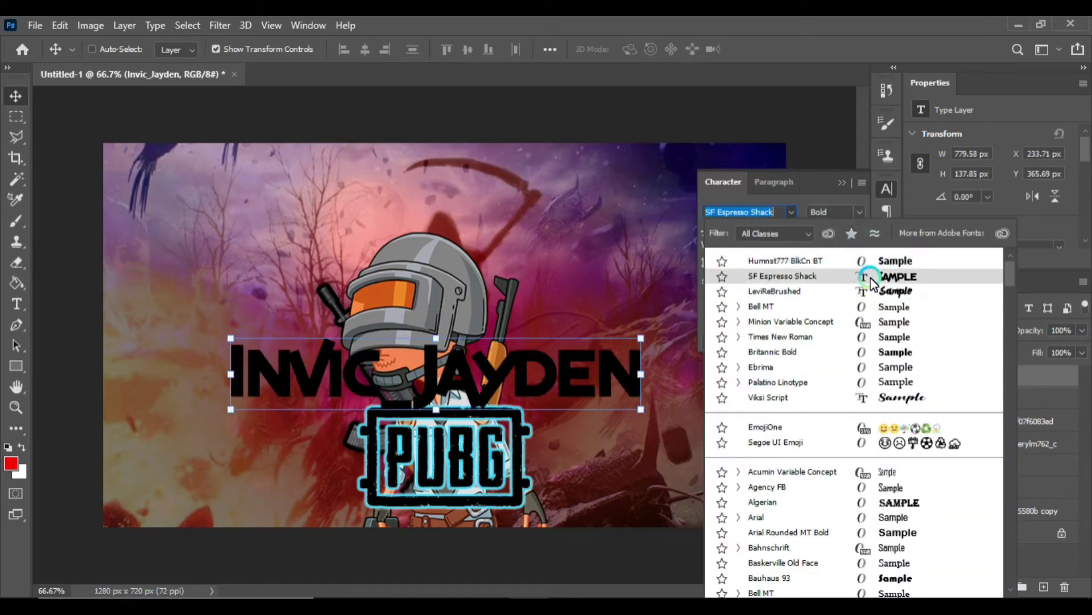
pyautogui.click(871, 279)
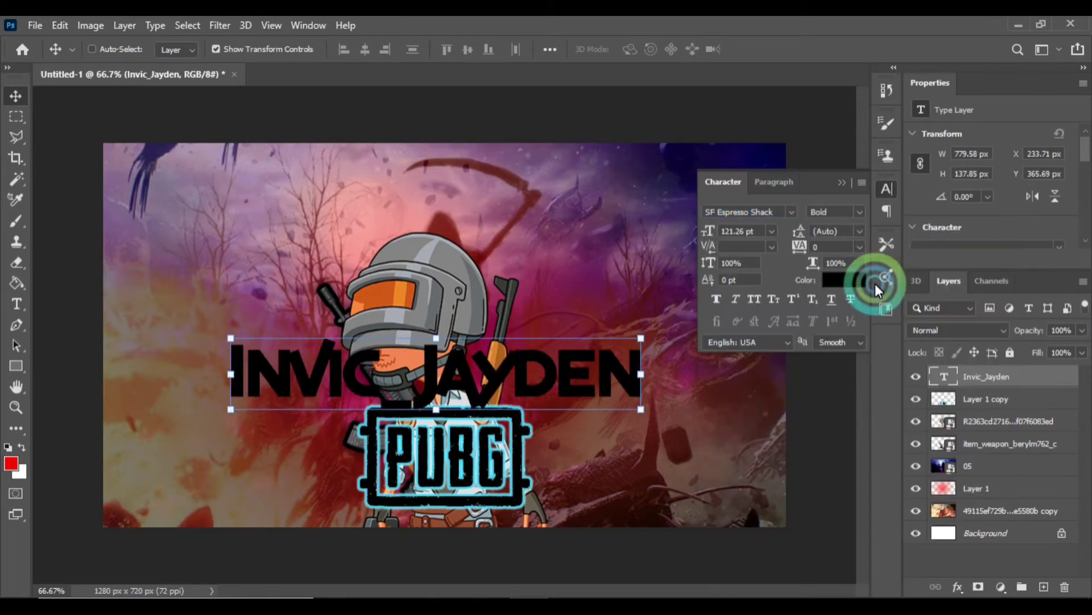
# - Load the gamer tag text's pixels as a selection and add an empty layer above the text layer
pyautogui.rightClick(939, 373)
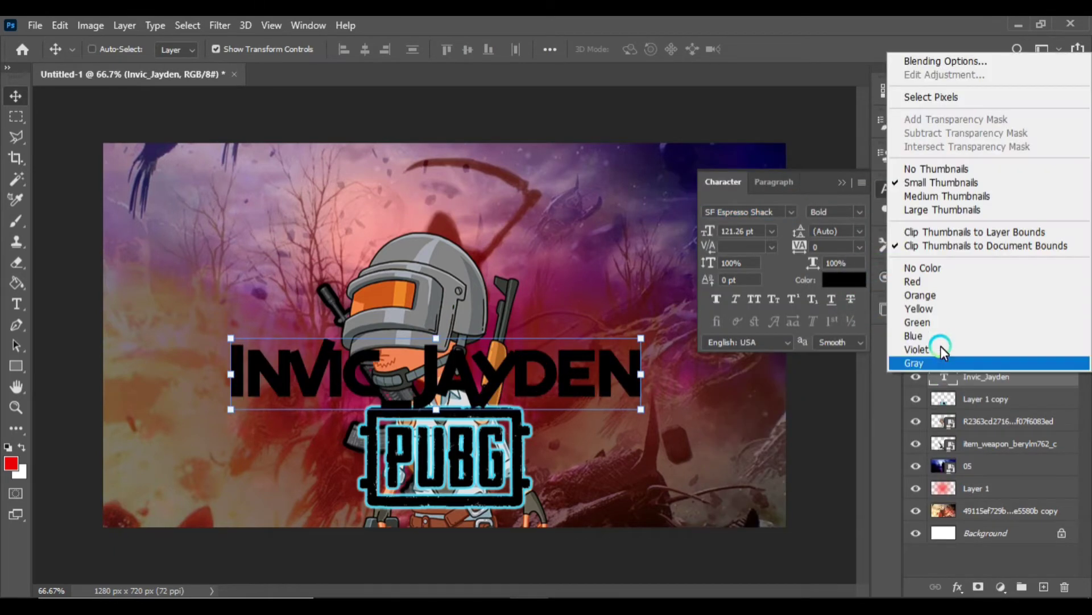
pyautogui.click(928, 96)
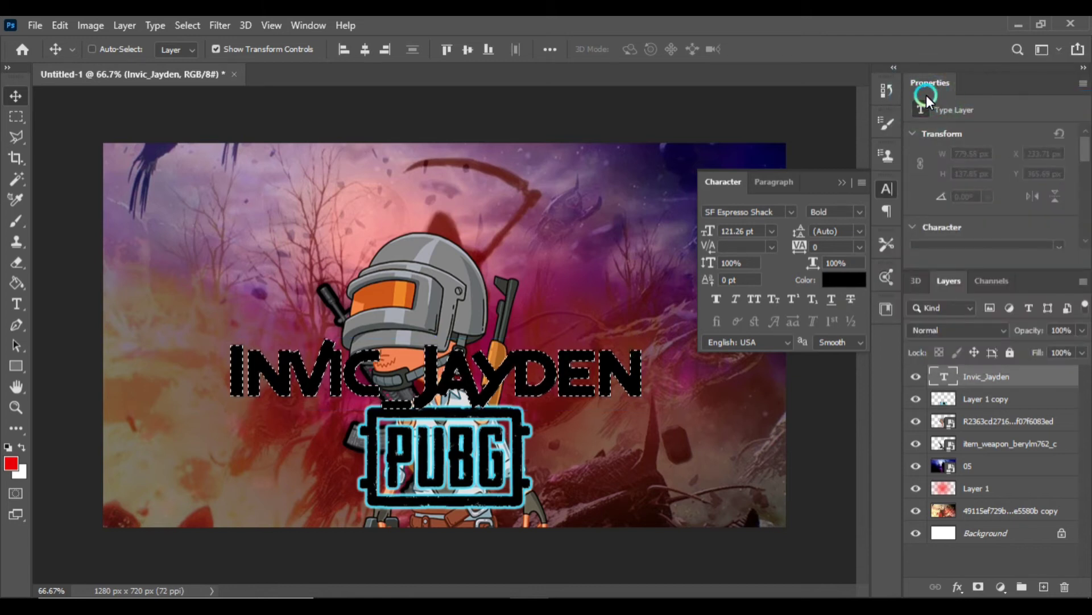
pyautogui.rightClick(952, 370)
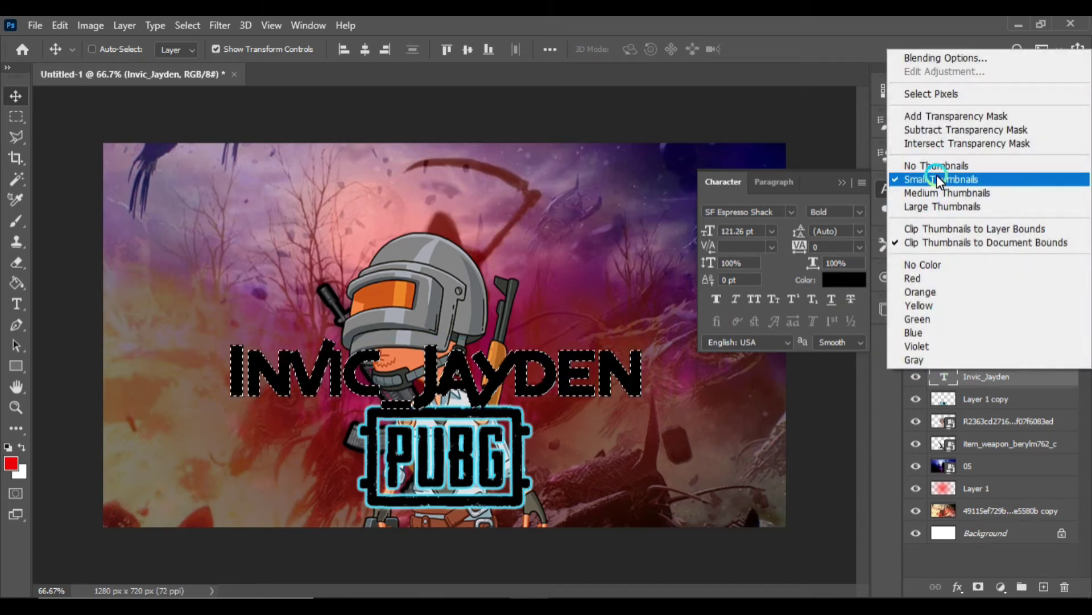
pyautogui.click(1042, 588)
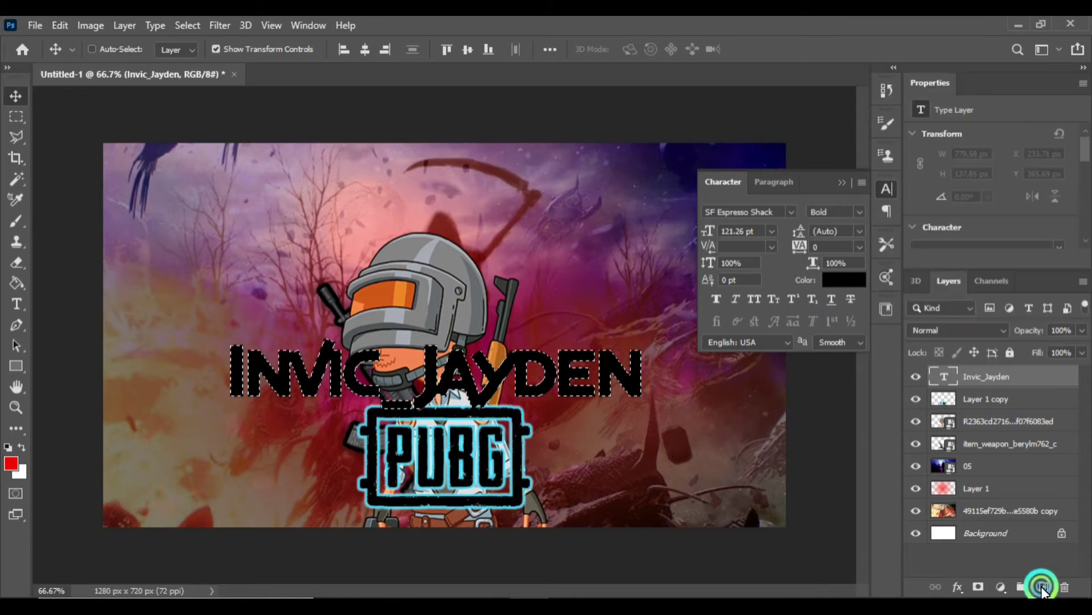
pyautogui.click(1043, 586)
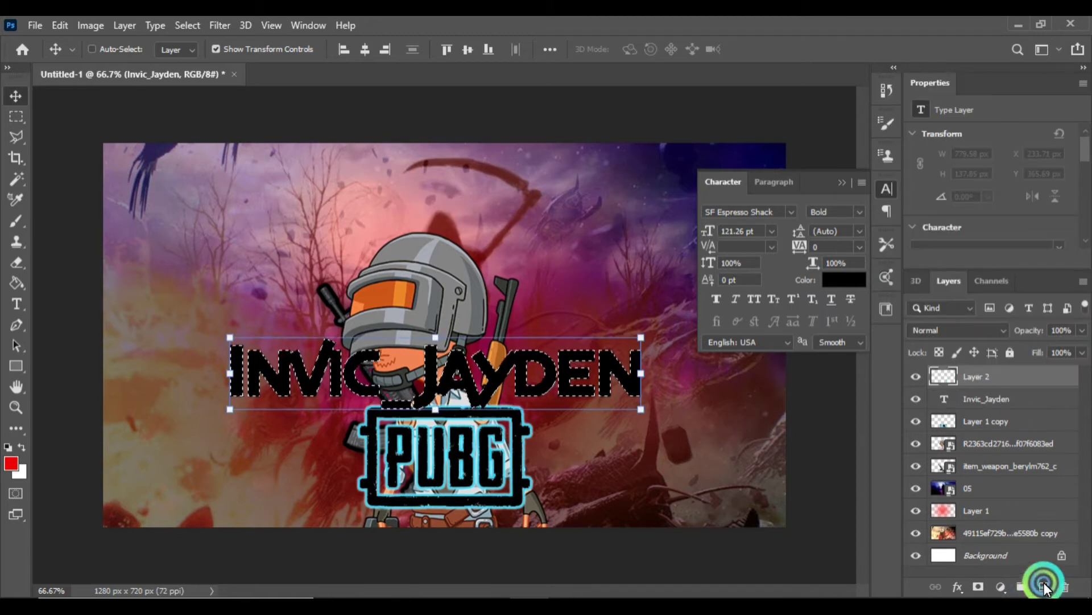
pyautogui.click(949, 400)
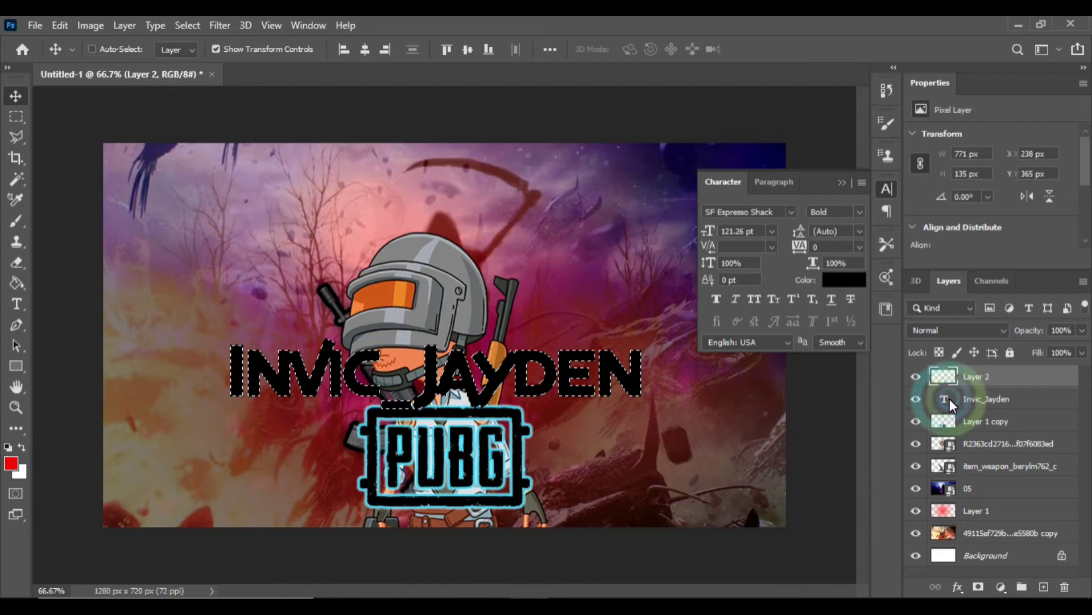
pyautogui.click(957, 391)
pyautogui.rightClick(960, 377)
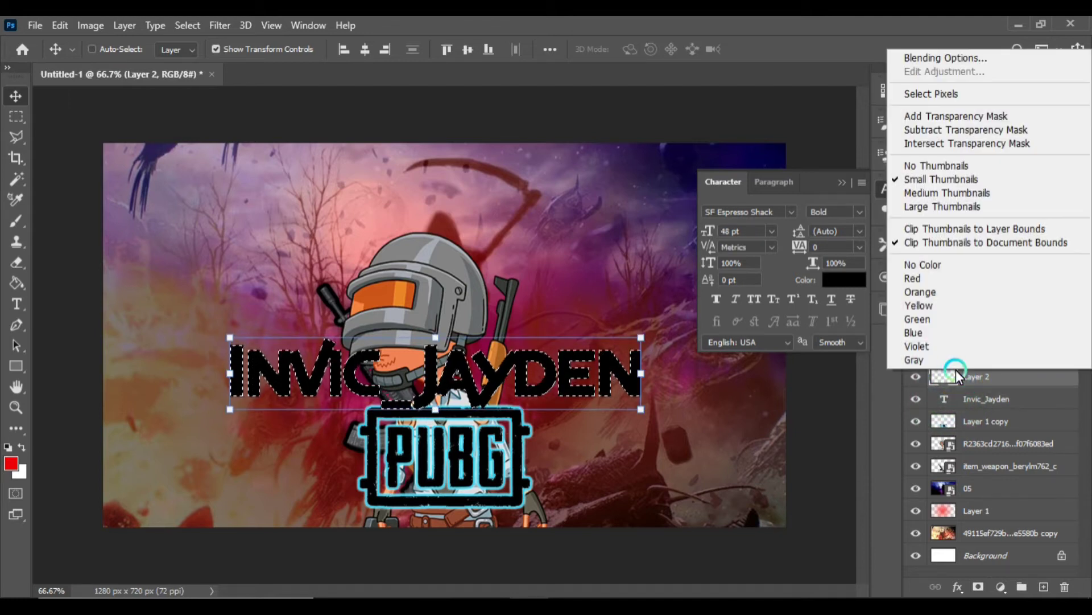
pyautogui.click(961, 58)
pyautogui.click(768, 279)
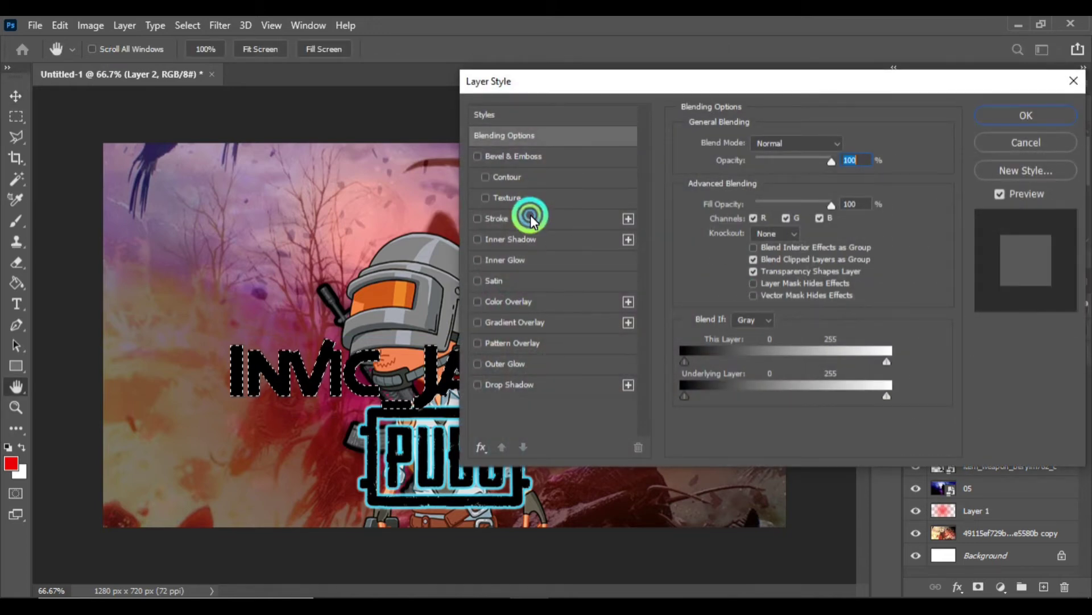
pyautogui.click(530, 216)
pyautogui.click(825, 224)
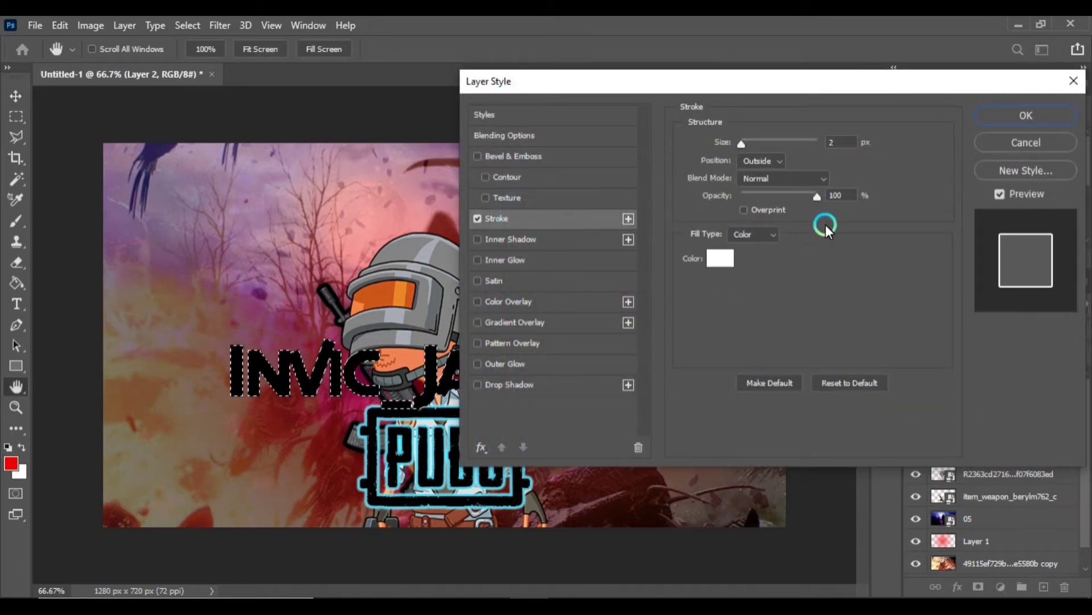
pyautogui.click(749, 144)
pyautogui.click(1016, 143)
pyautogui.click(996, 374)
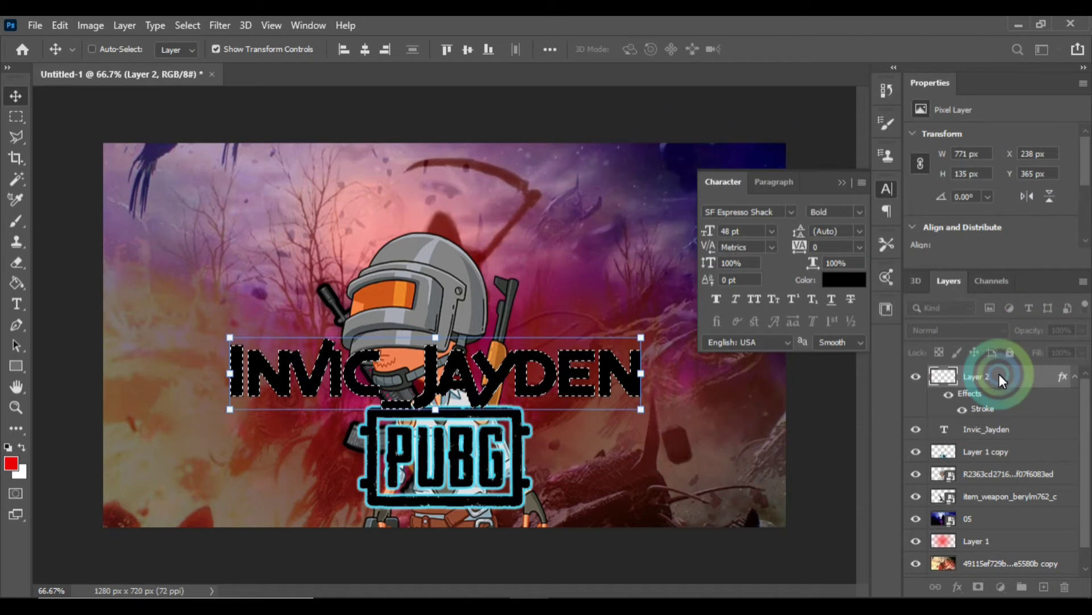
pyautogui.click(977, 381)
# - Apply a 2 px outside stroke in turquoise #00ffea to the gamer tag text layer
pyautogui.click(975, 401)
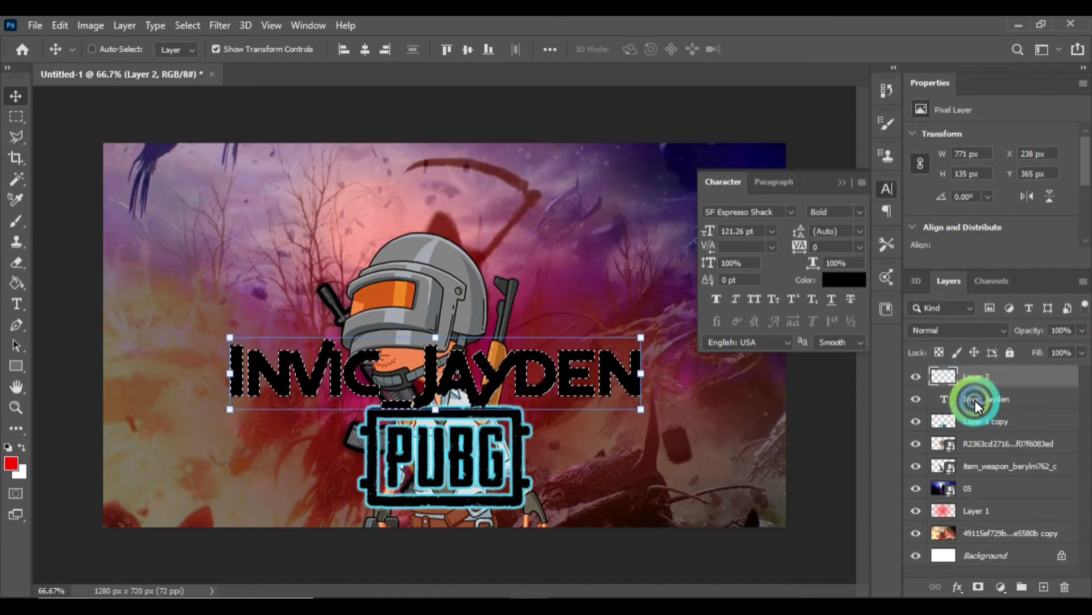
pyautogui.rightClick(974, 398)
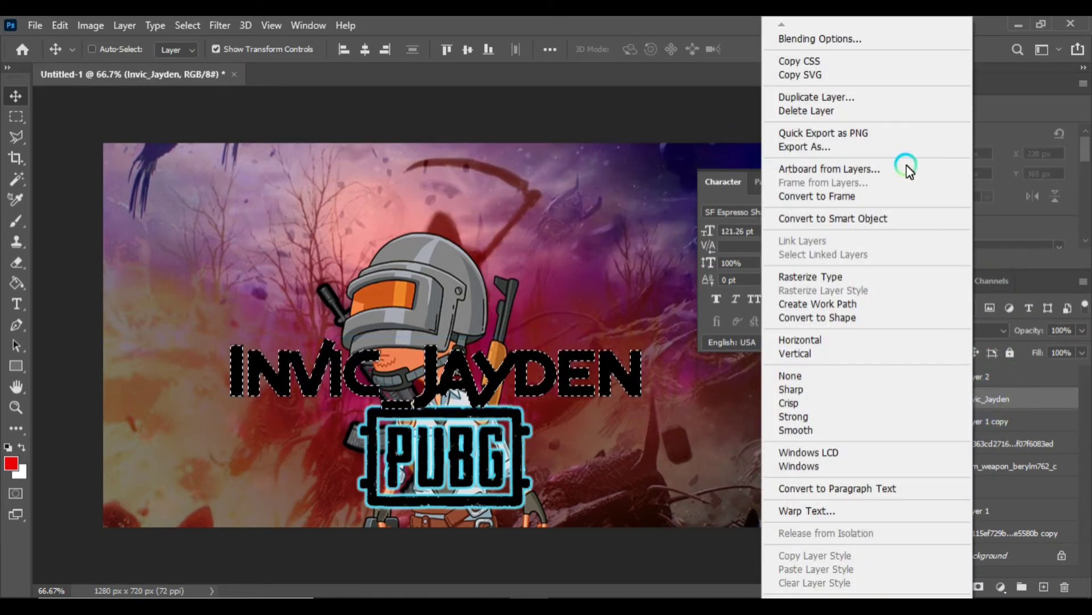
pyautogui.click(864, 35)
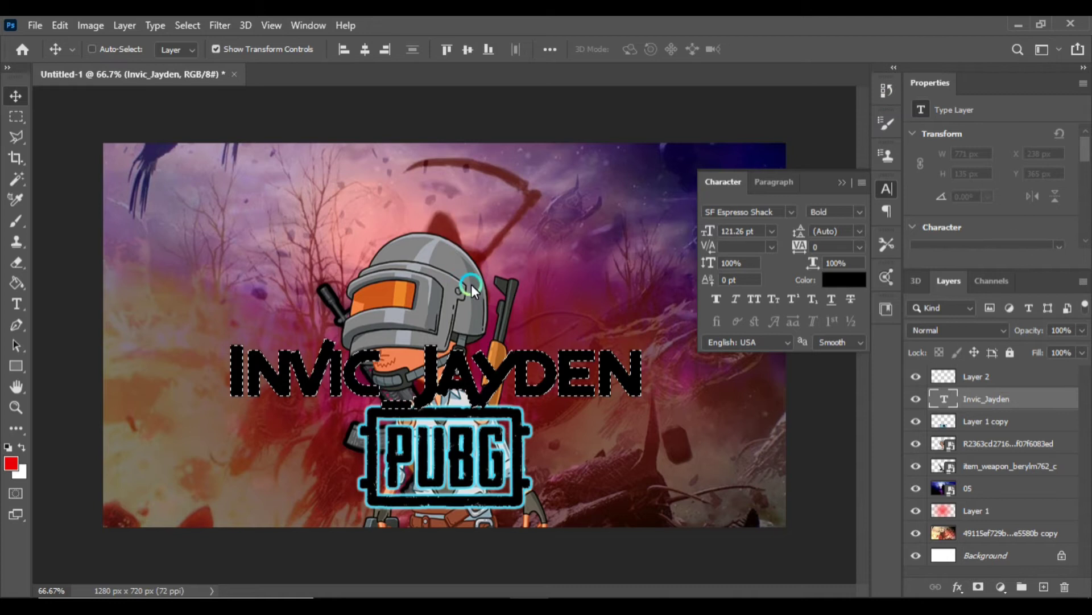
pyautogui.click(497, 218)
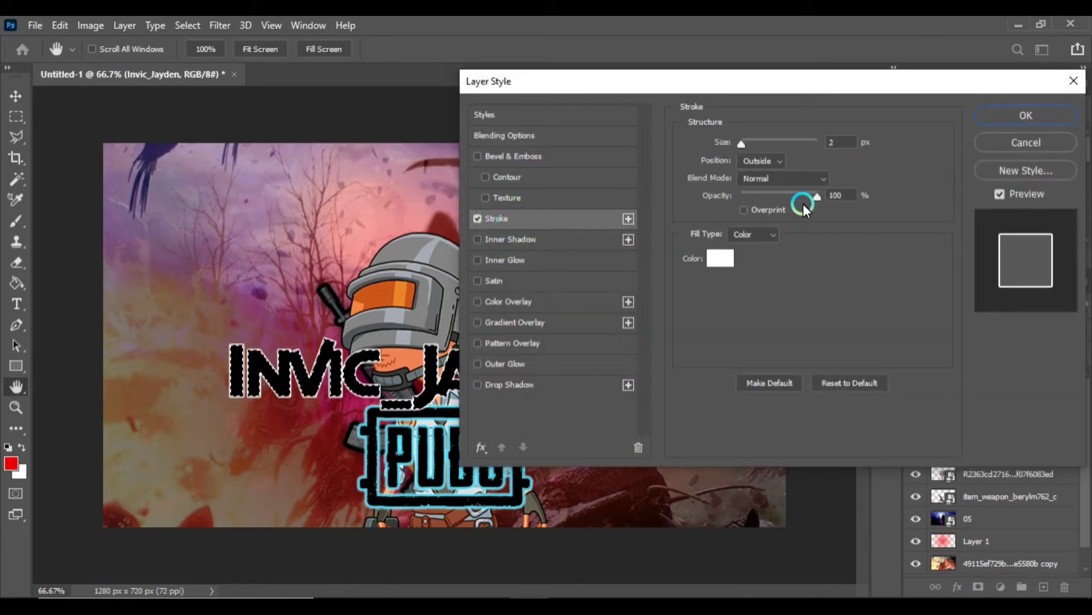
pyautogui.click(719, 259)
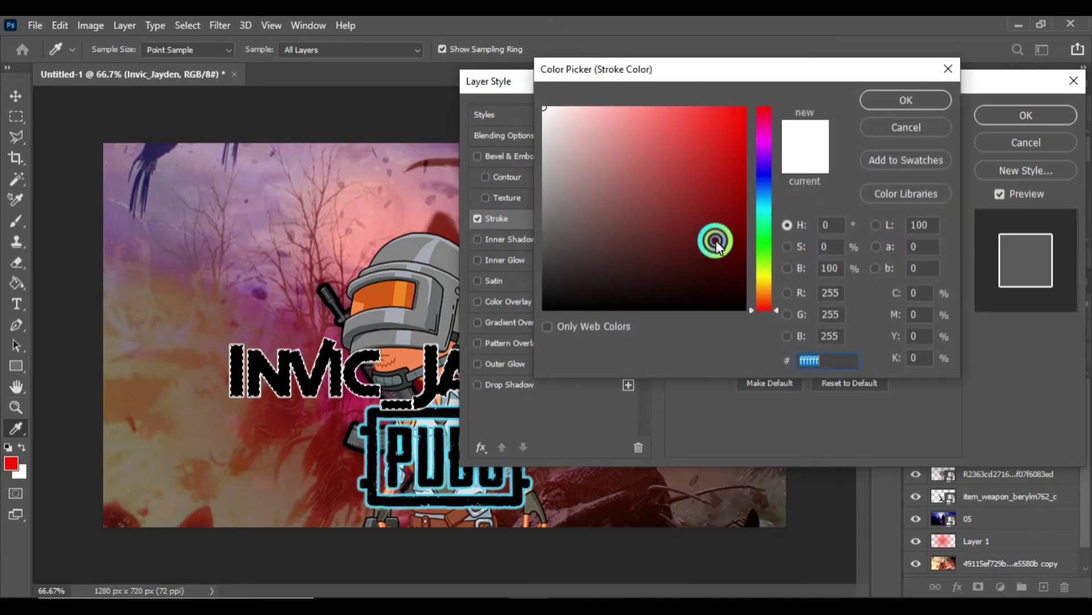
pyautogui.moveTo(716, 256); pyautogui.dragTo(773, 87)
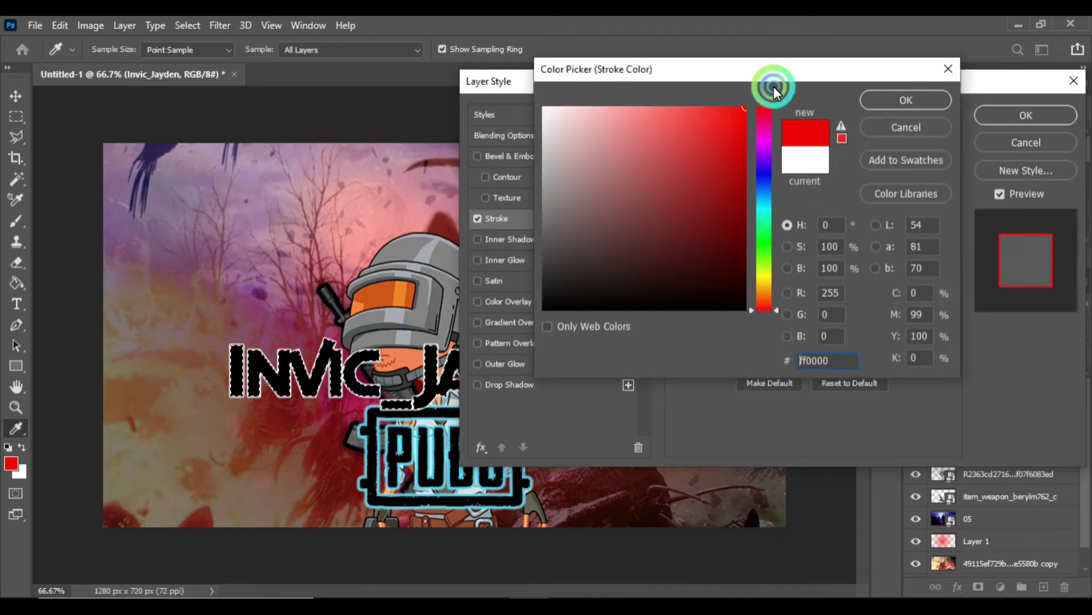
pyautogui.click(762, 210)
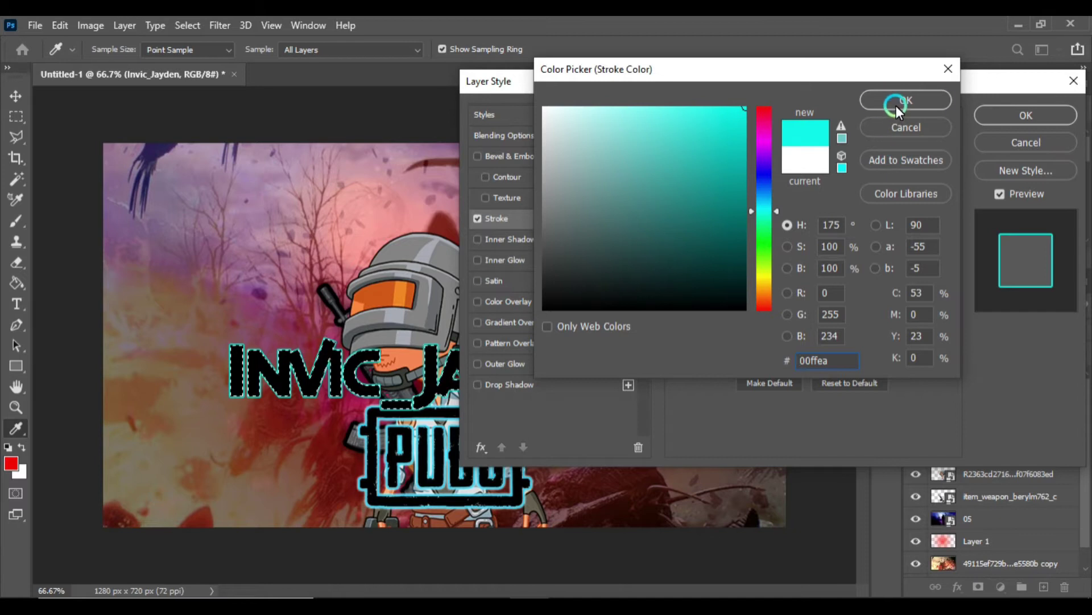
pyautogui.click(897, 103)
pyautogui.click(998, 114)
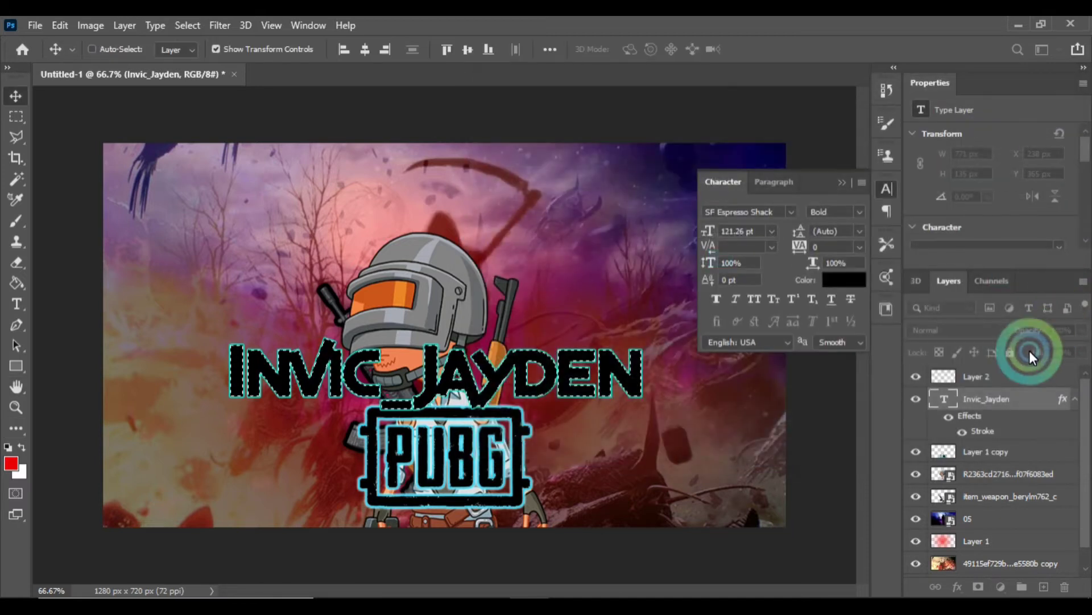
# - Clear the selection and move the gamer tag to the canvas's lower edge, with the PUBG logo shrunk to 167 × 100 px above its right end
pyautogui.hotkey('ctrl', 'd')
pyautogui.moveTo(517, 381); pyautogui.dragTo(526, 484)
pyautogui.click(1008, 492)
pyautogui.click(1007, 453)
pyautogui.moveTo(484, 438); pyautogui.dragTo(482, 389)
pyautogui.moveTo(446, 366); pyautogui.dragTo(610, 425)
pyautogui.click(244, 497)
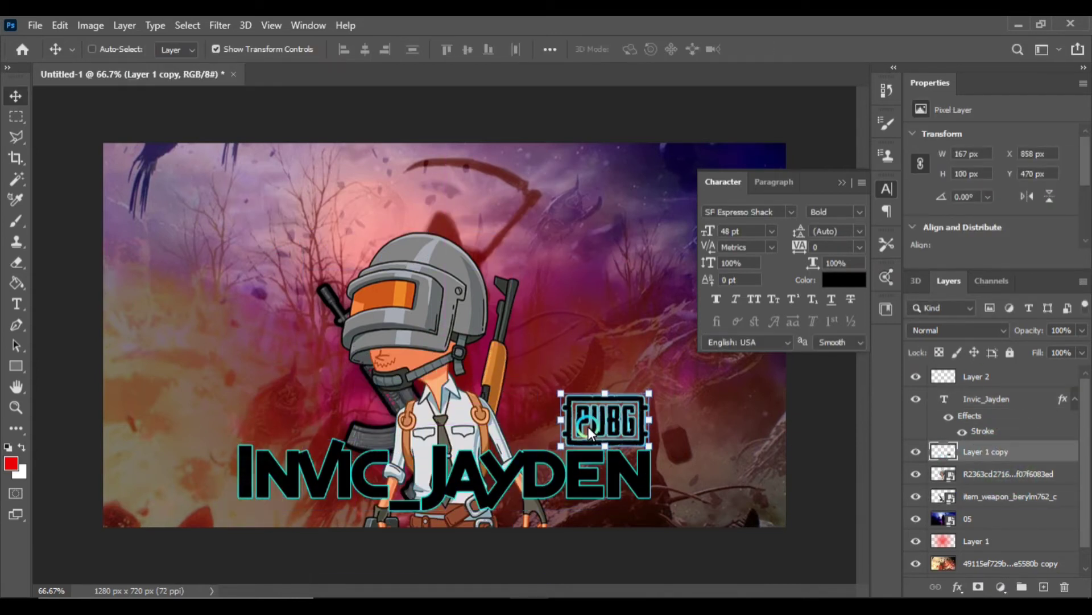
# - Place the image 05 from the Downloads folder into the composition at full canvas size, above the PUBG logo layer
pyautogui.scroll(-1, 998, 541)
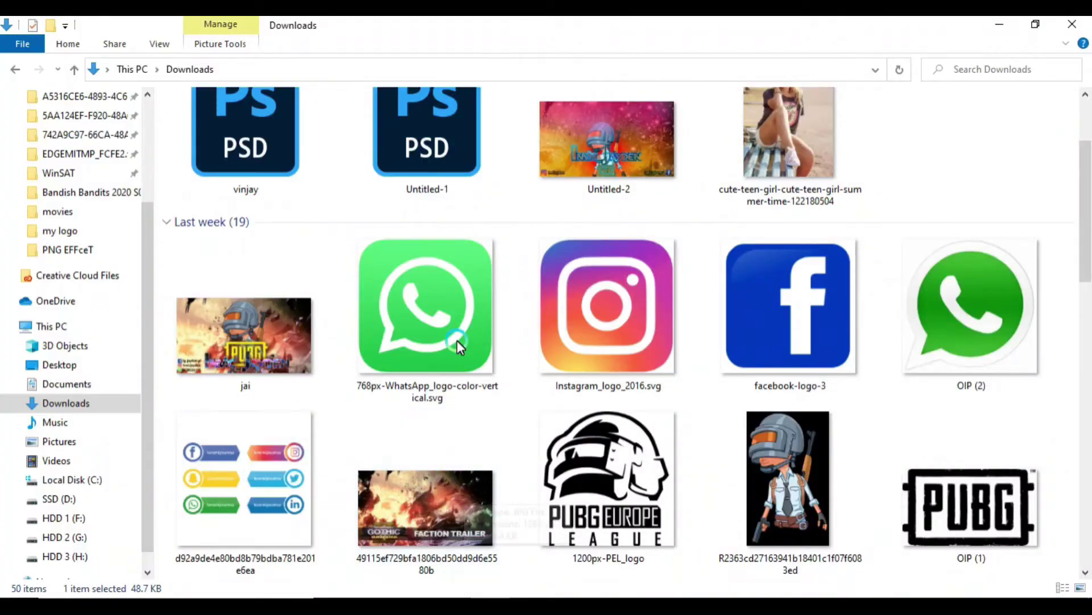
pyautogui.scroll(-2, 517, 361)
pyautogui.click(1021, 515)
pyautogui.moveTo(1020, 515); pyautogui.dragTo(646, 504)
pyautogui.click(765, 49)
pyautogui.moveTo(882, 177); pyautogui.dragTo(893, 202)
pyautogui.moveTo(879, 165); pyautogui.dragTo(896, 282)
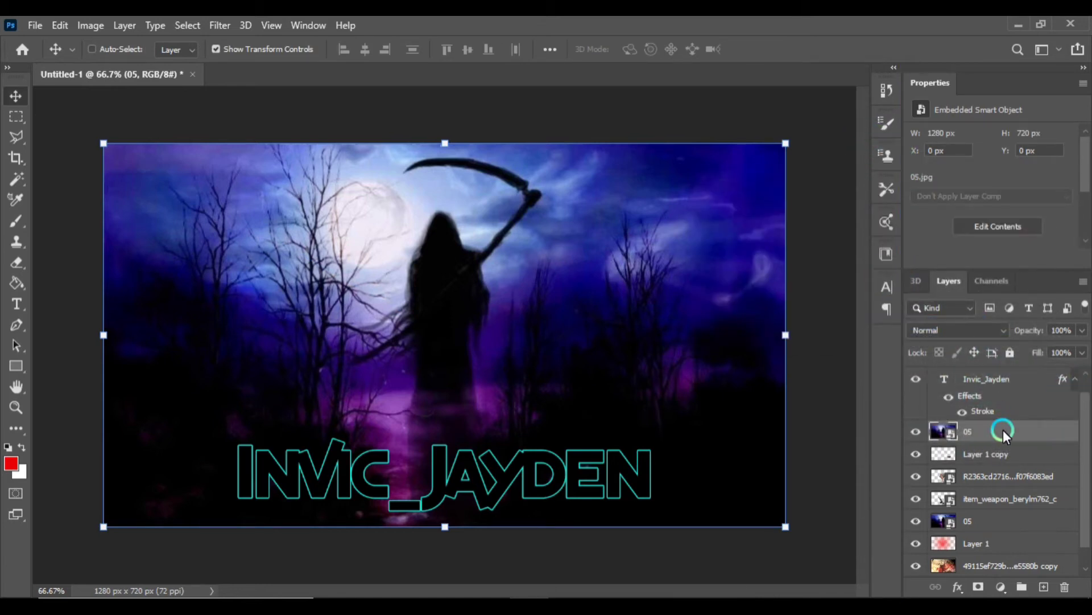
# - Move the new 05 image layer directly above the gamer tag text and try to clip the empty Layer 2 to it
pyautogui.moveTo(1062, 430); pyautogui.dragTo(990, 378)
pyautogui.rightClick(986, 367)
pyautogui.click(839, 323)
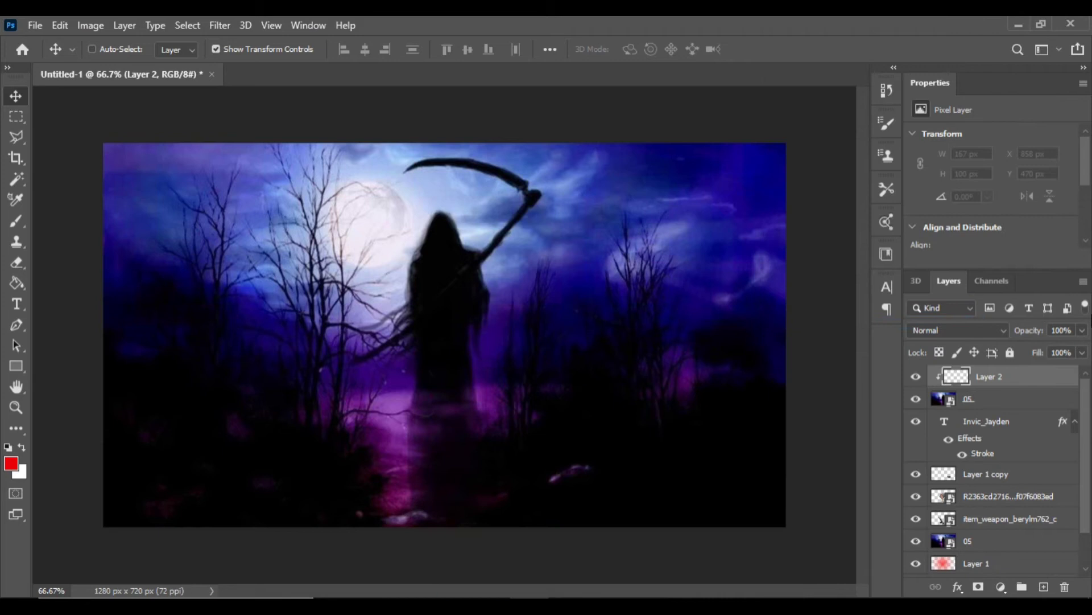
# - Remove the empty Layer 2 and clip the 05 image to the gamer tag text, scaled to 860 × 484 px over the letters
pyautogui.click(974, 393)
pyautogui.rightClick(975, 391)
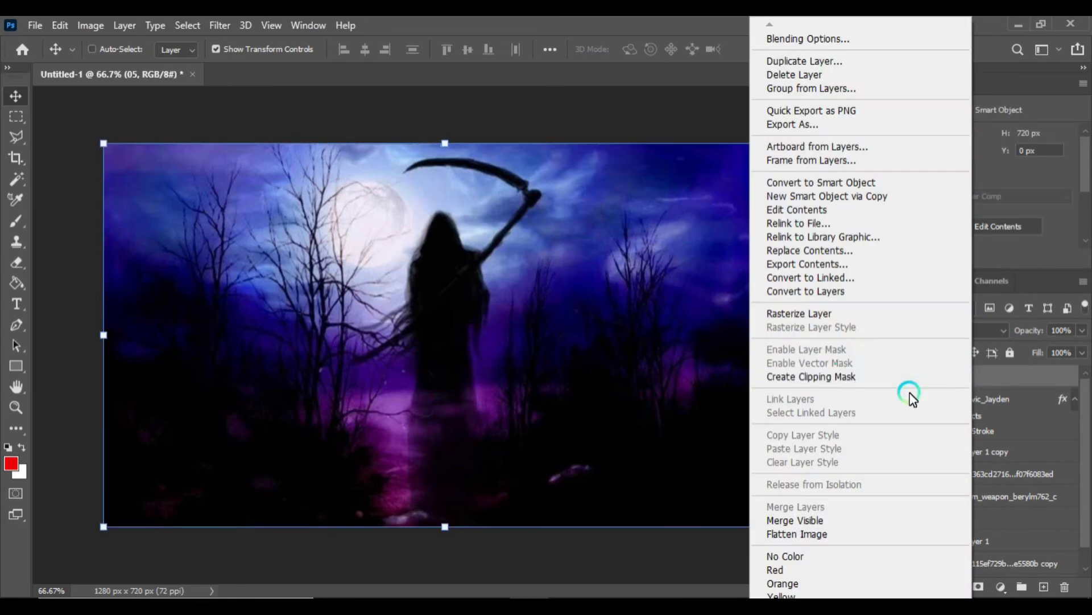
pyautogui.click(838, 386)
pyautogui.moveTo(444, 144); pyautogui.dragTo(456, 518)
pyautogui.click(766, 50)
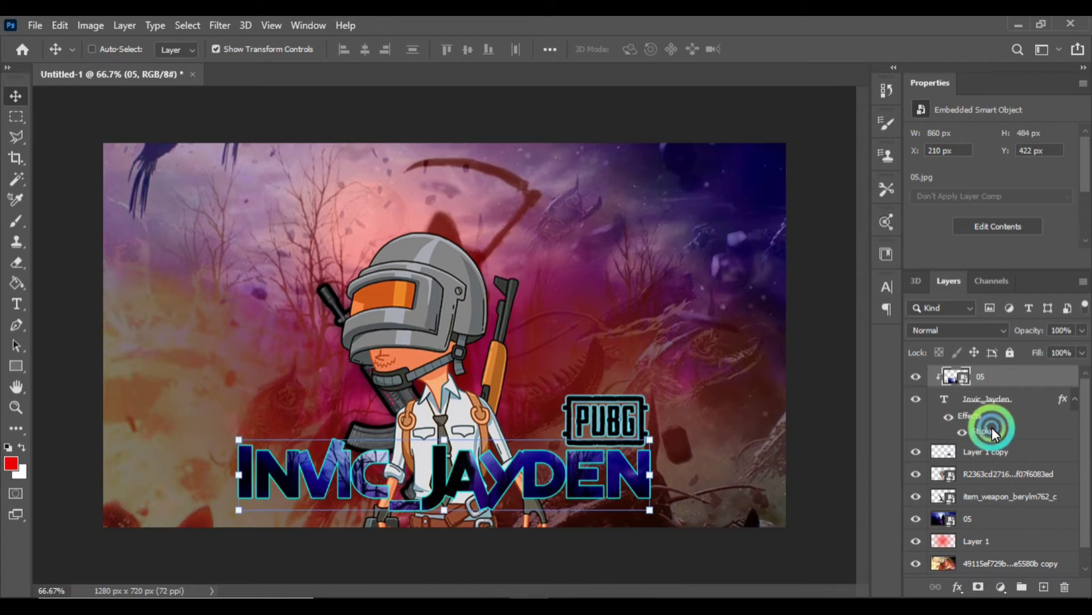
# - Set the gamer tag's stroke size to 5 px and turn off the transform controls
pyautogui.click(975, 431)
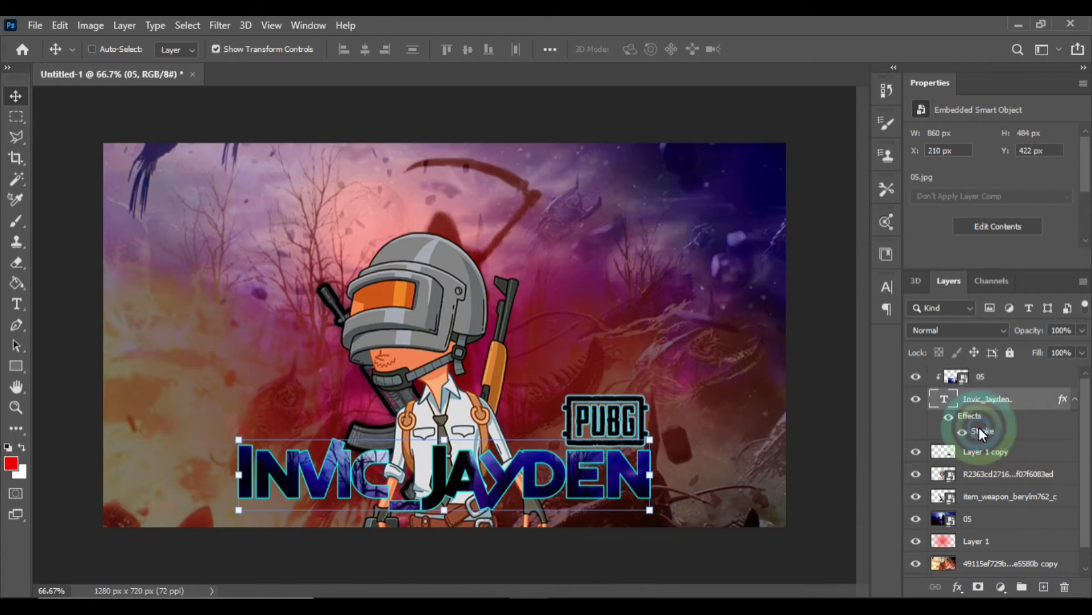
pyautogui.click(962, 431)
pyautogui.doubleClick(961, 431)
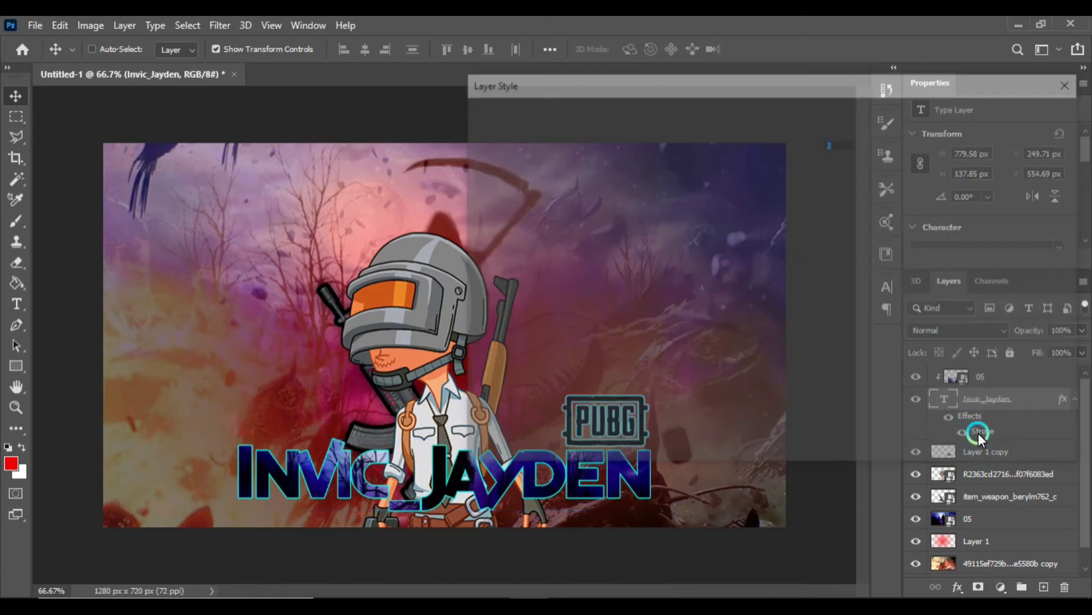
pyautogui.scroll(2, 831, 150)
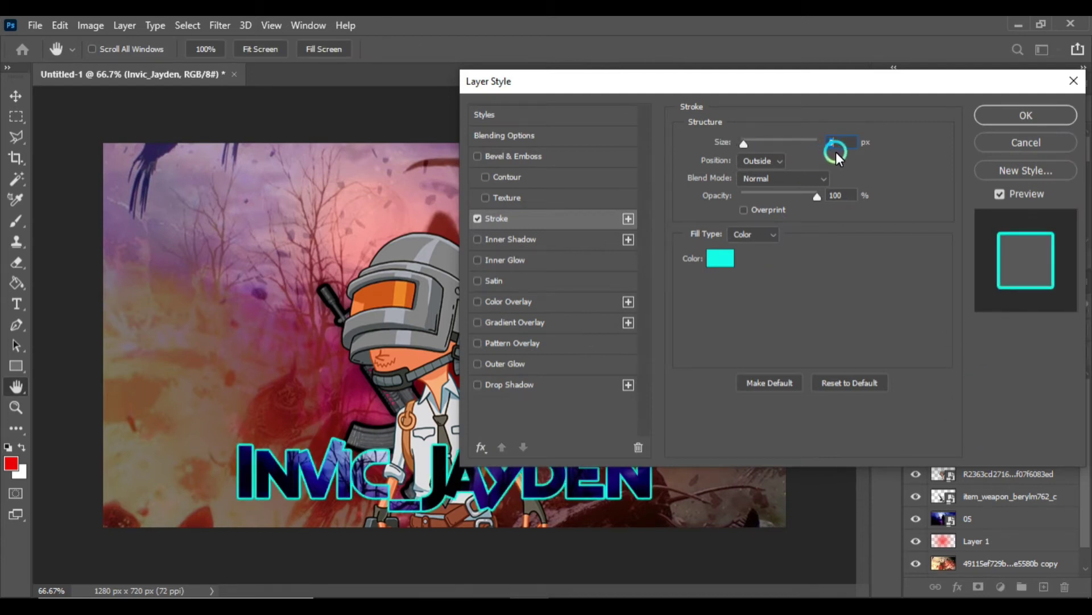
pyautogui.click(997, 116)
pyautogui.click(684, 387)
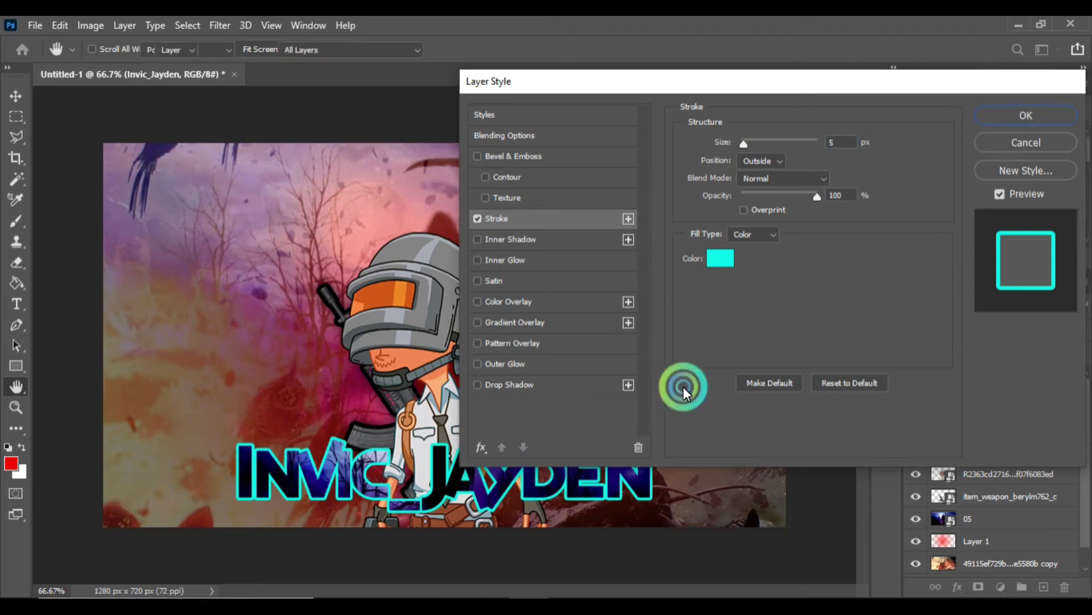
pyautogui.click(536, 509)
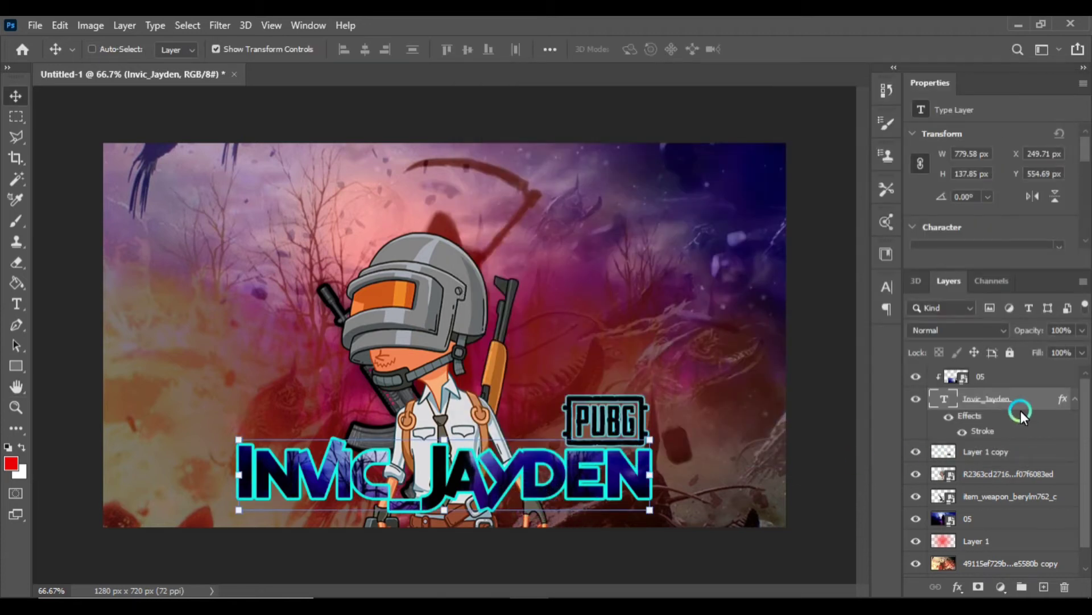
pyautogui.click(217, 49)
pyautogui.click(422, 500)
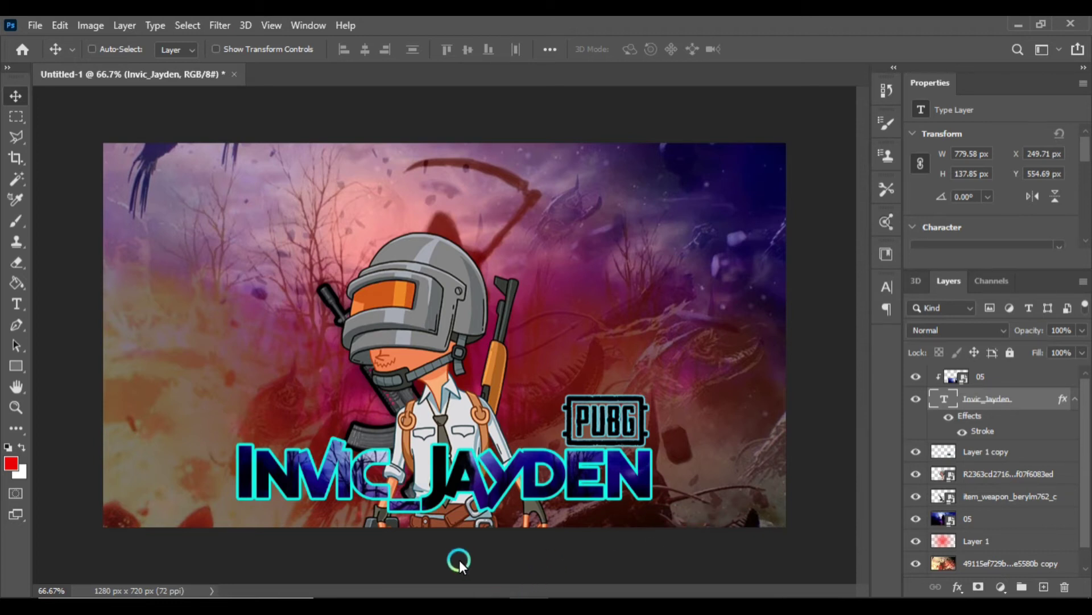
# - Place the 08-11-06 heavy snowfall image from the PNG EFFceT folder on HDD 1 (F:) into the composition at full canvas size
pyautogui.hotkey('alt', 'Tab')
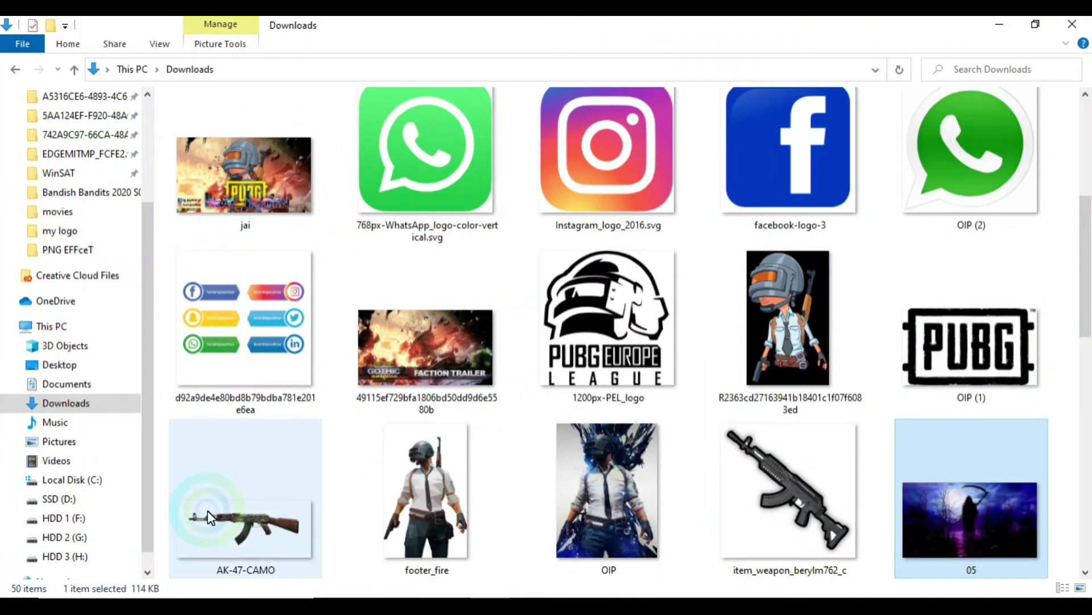
pyautogui.click(90, 539)
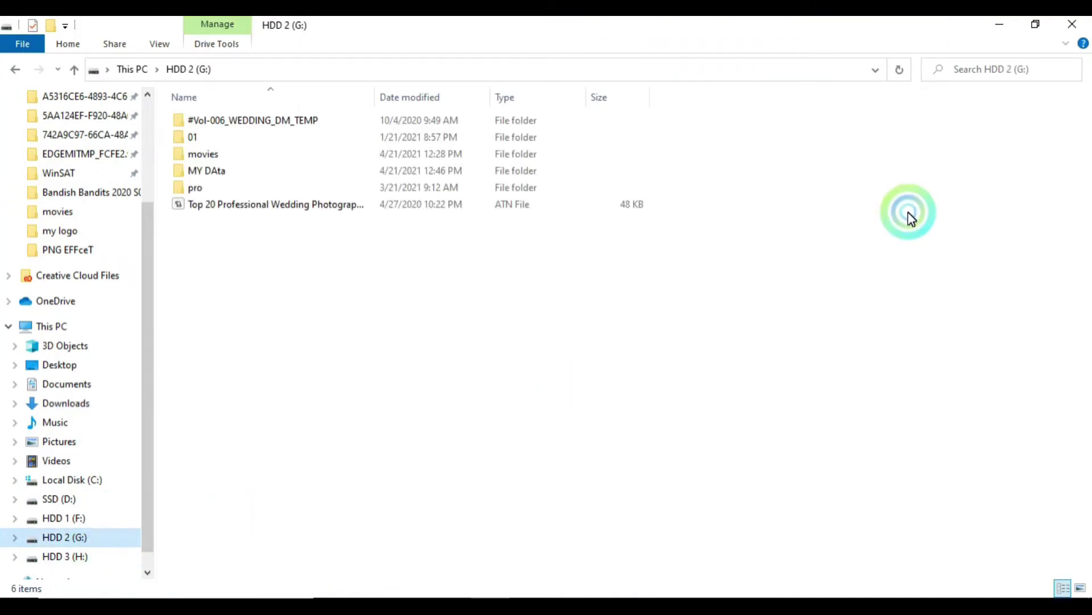
pyautogui.click(109, 519)
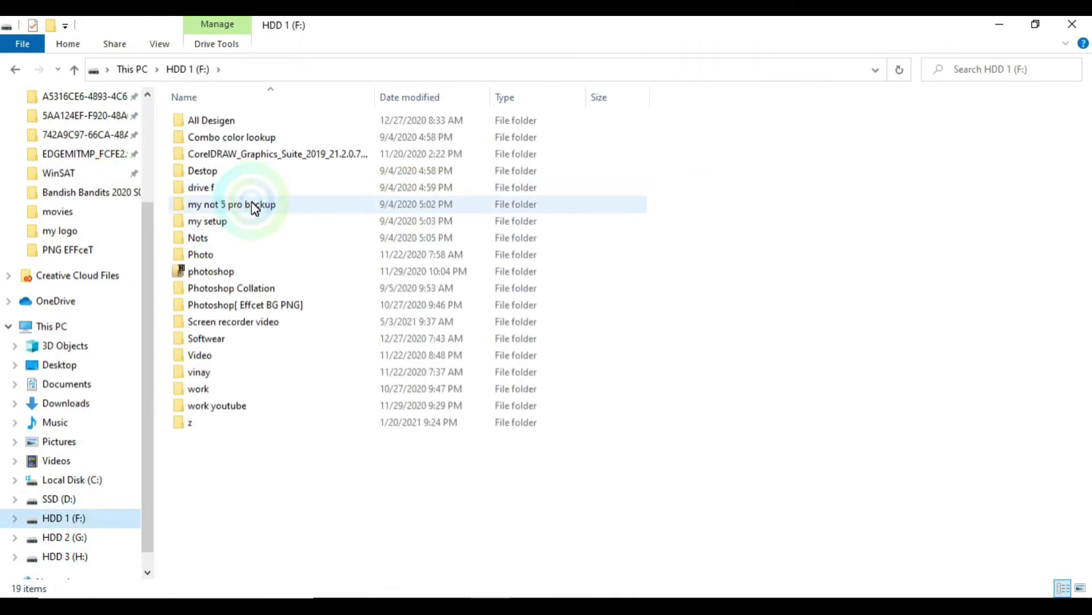
pyautogui.doubleClick(279, 306)
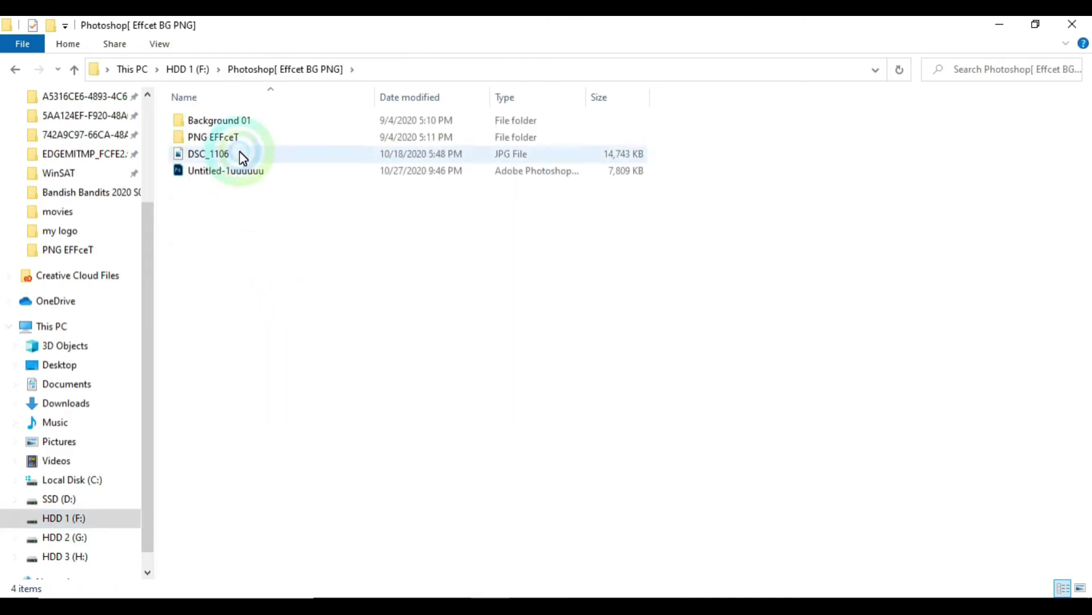
pyautogui.doubleClick(237, 142)
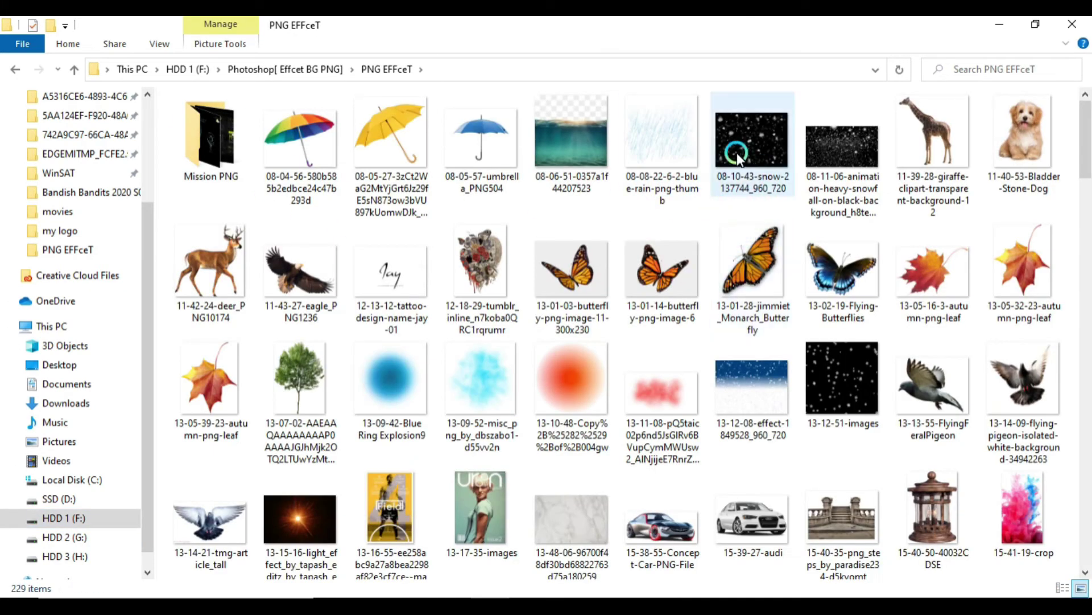
pyautogui.click(803, 169)
pyautogui.moveTo(816, 145); pyautogui.dragTo(491, 472)
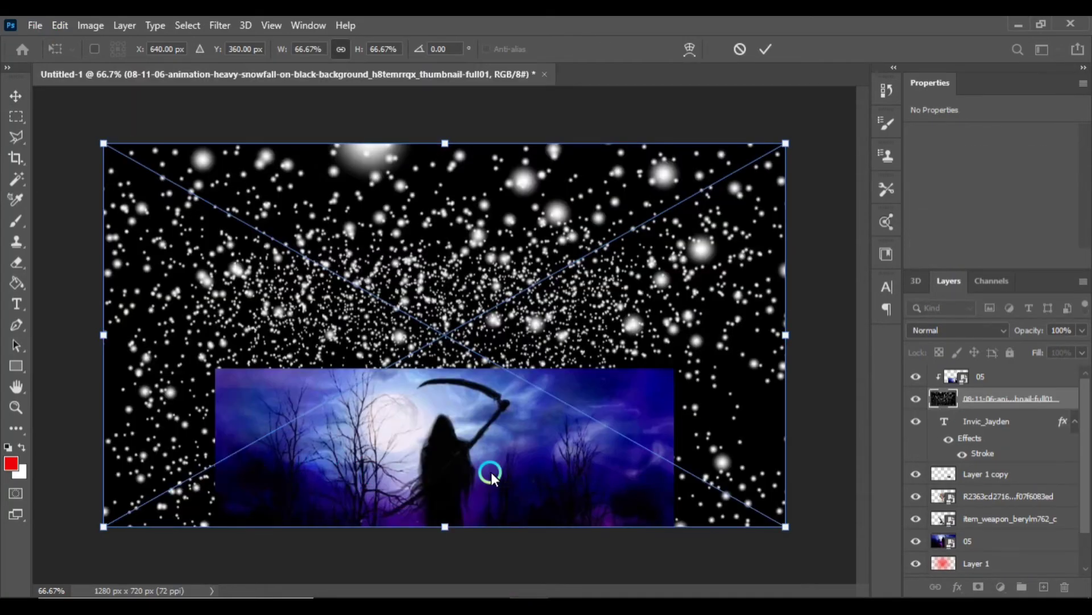
# - Move the snowfall layer above the 05 image and clip the 05 image to the gamer tag text again
pyautogui.moveTo(1002, 401); pyautogui.dragTo(989, 380)
pyautogui.rightClick(980, 401)
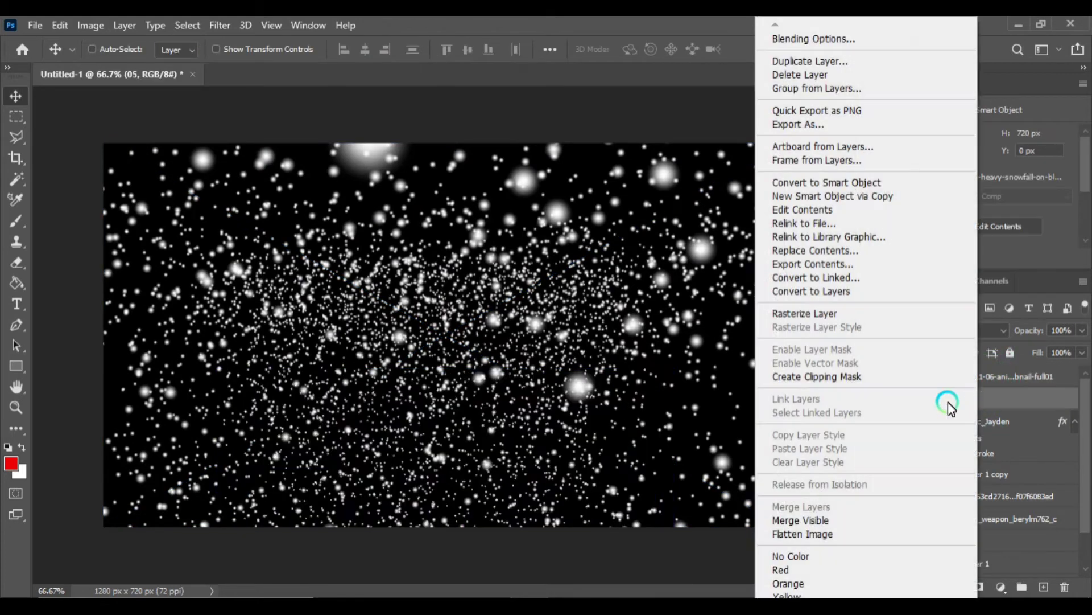
pyautogui.click(886, 374)
# - Set the snowfall layer's blend mode to Screen and its opacity to 56%
pyautogui.click(974, 364)
pyautogui.click(974, 331)
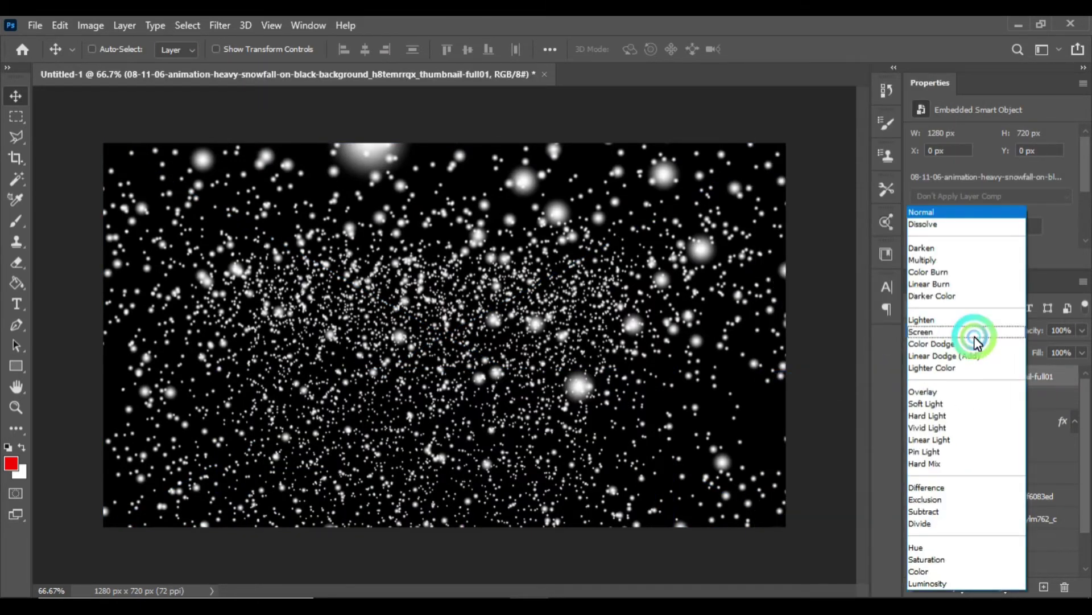
pyautogui.click(961, 333)
pyautogui.moveTo(1026, 328); pyautogui.dragTo(991, 336)
pyautogui.click(478, 370)
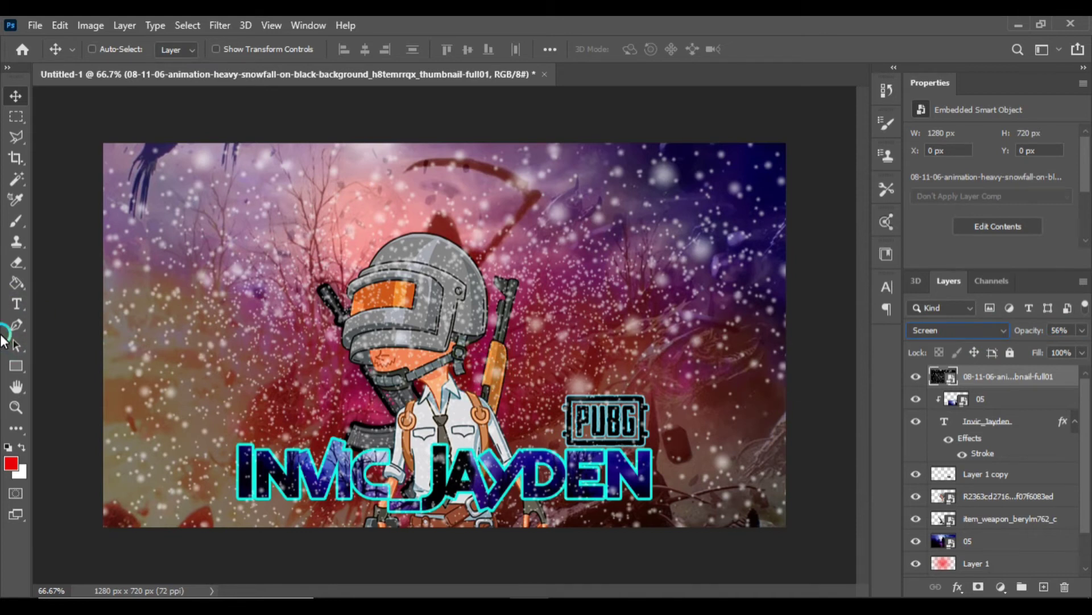
# - Rasterize the snowfall layer and erase the snow over the character with a 600 px Eraser
pyautogui.click(17, 261)
pyautogui.click(552, 320)
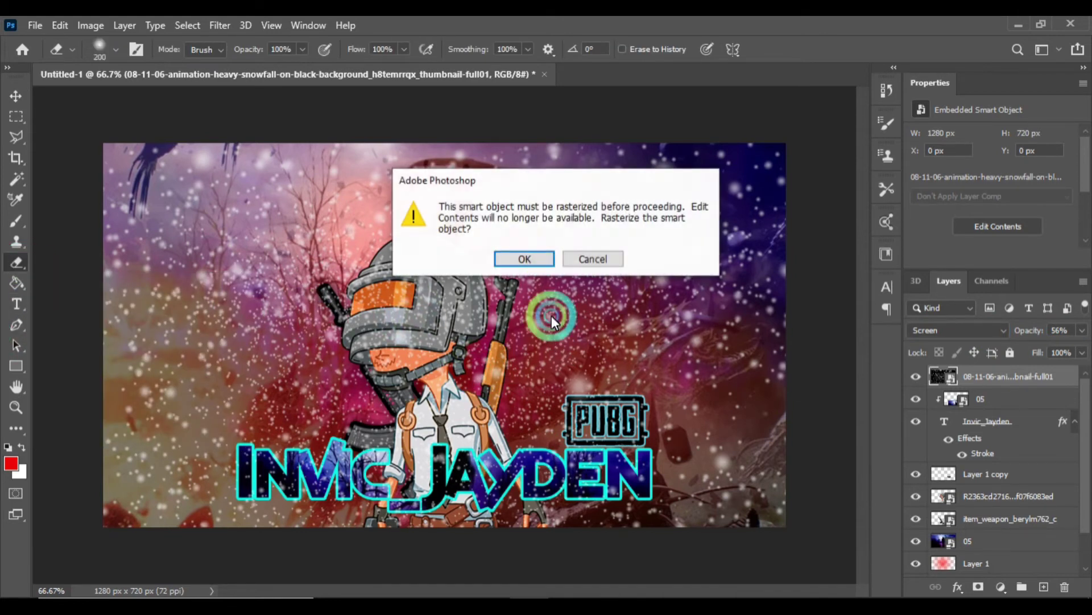
pyautogui.click(524, 259)
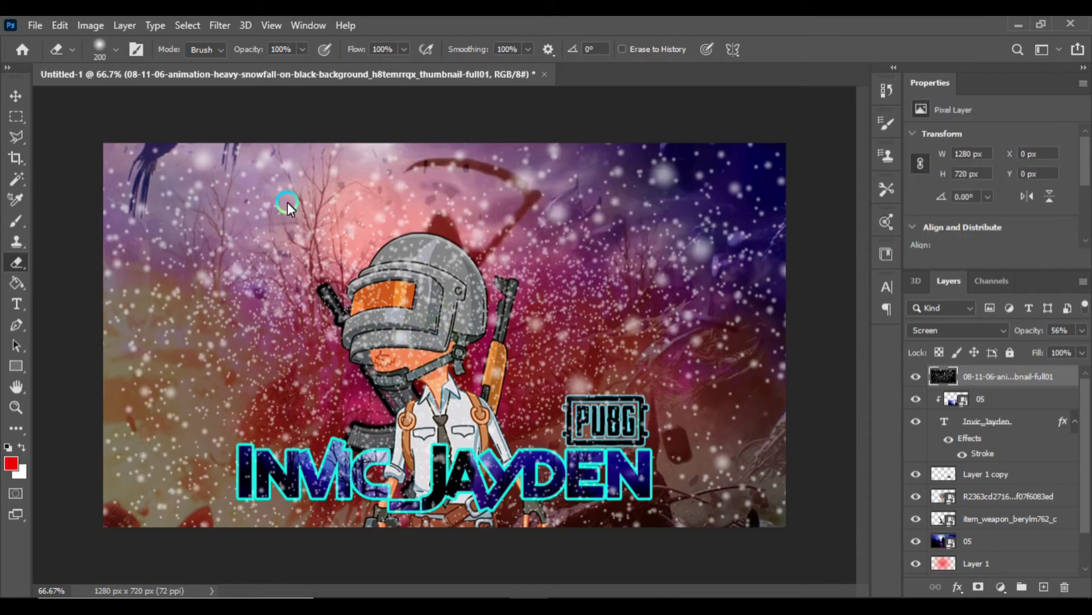
pyautogui.press(']')
pyautogui.press(']')
pyautogui.press(']')
pyautogui.press(']')
pyautogui.press(']')
pyautogui.press(']')
pyautogui.press(']')
pyautogui.press(']')
pyautogui.press(']')
pyautogui.click(398, 354)
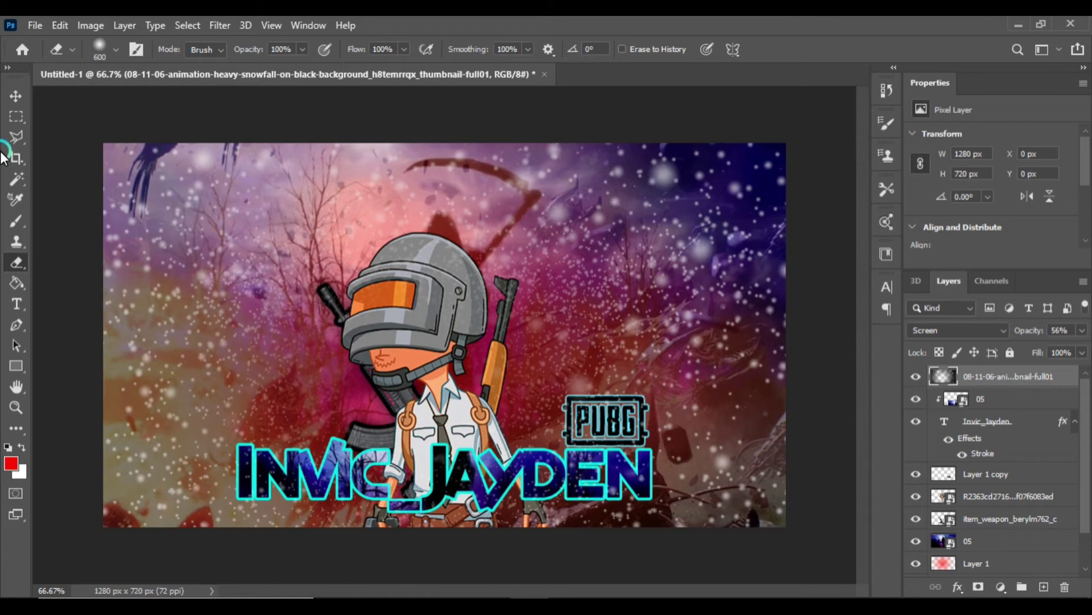
pyautogui.click(11, 97)
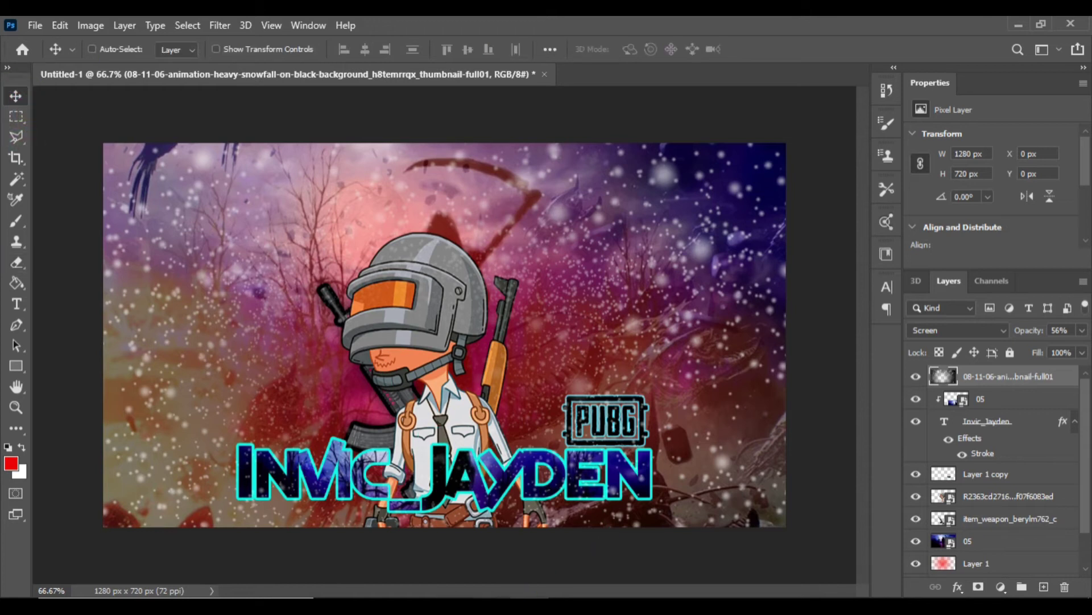
# - Place the helicopter image Devil Editz Special Gift For 500+ Subscribers001 from the PNG EFFceT folder beside the character's helmet, scaled to 14.45%
pyautogui.hotkey('alt', 'Tab')
pyautogui.scroll(-10, 330, 356)
pyautogui.click(330, 357)
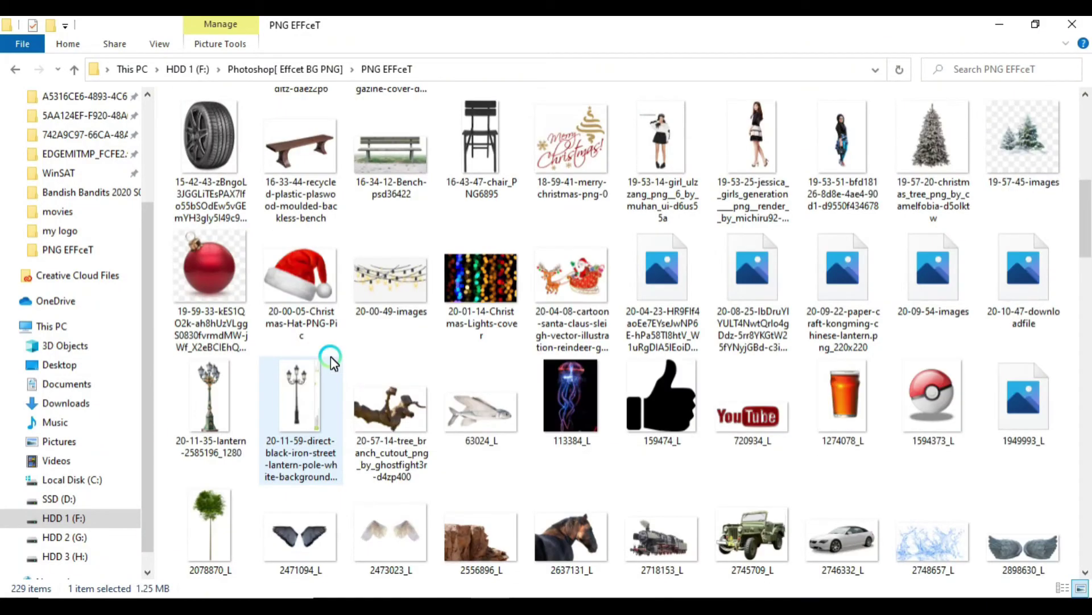
pyautogui.scroll(-5, 330, 356)
pyautogui.moveTo(387, 497); pyautogui.dragTo(218, 300)
pyautogui.click(766, 49)
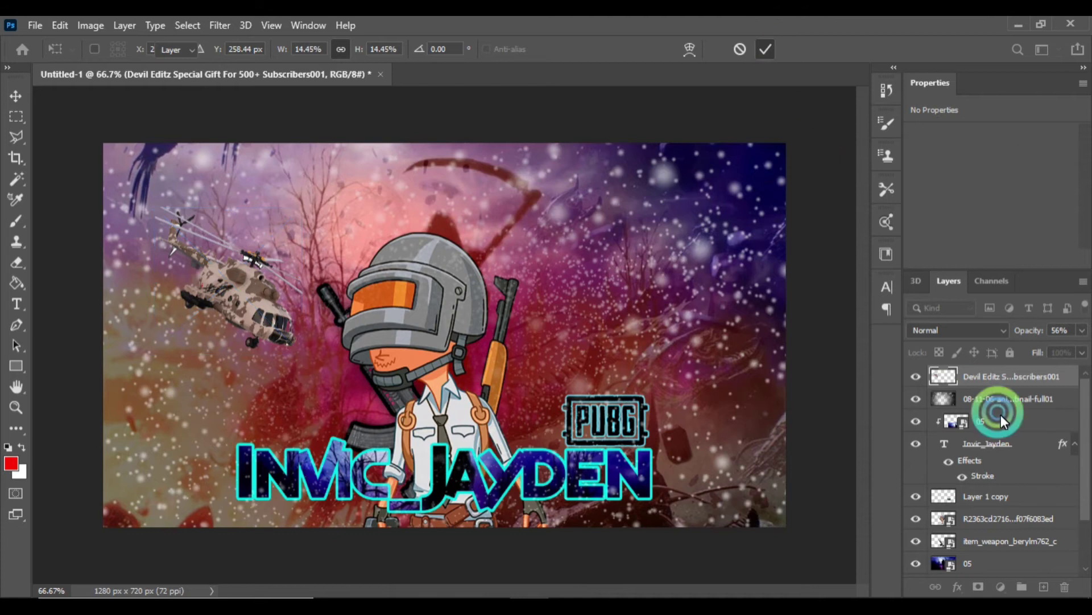
# - Move the helicopter layer below the weapon layer and shift the helicopter up to X 97 px, Y 92 px
pyautogui.moveTo(1017, 382); pyautogui.dragTo(1073, 542)
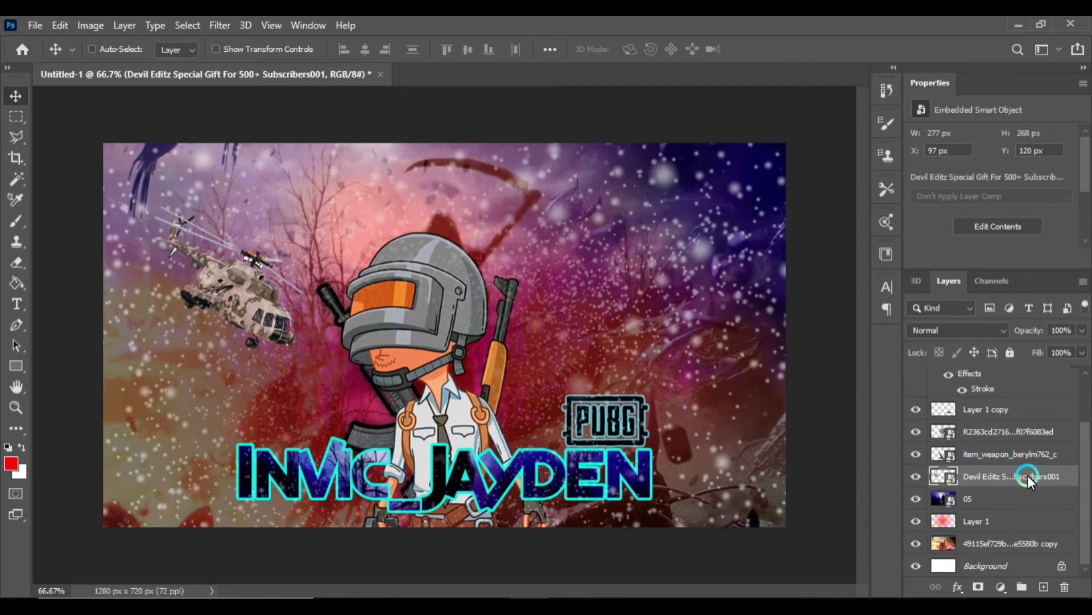
pyautogui.moveTo(273, 307)
pyautogui.mouseDown()
pyautogui.moveTo(256, 281)
pyautogui.moveTo(273, 297)
pyautogui.mouseUp()
pyautogui.click(890, 415)
pyautogui.click(283, 371)
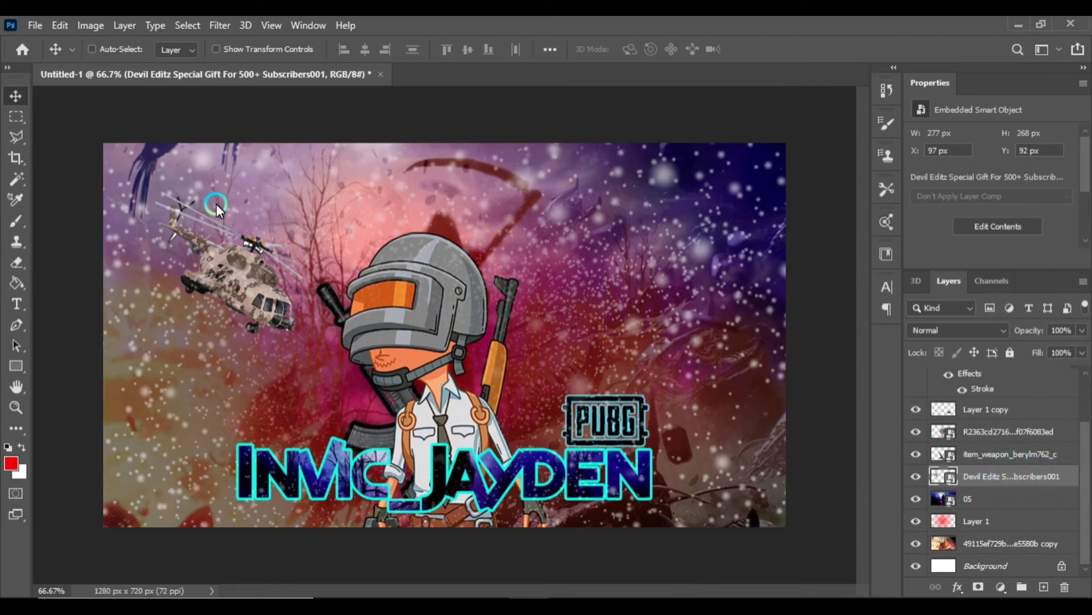
# - Brighten the helicopter with a Curves adjustment, raising input 105 to output 139
pyautogui.hotkey('ctrl', 'm')
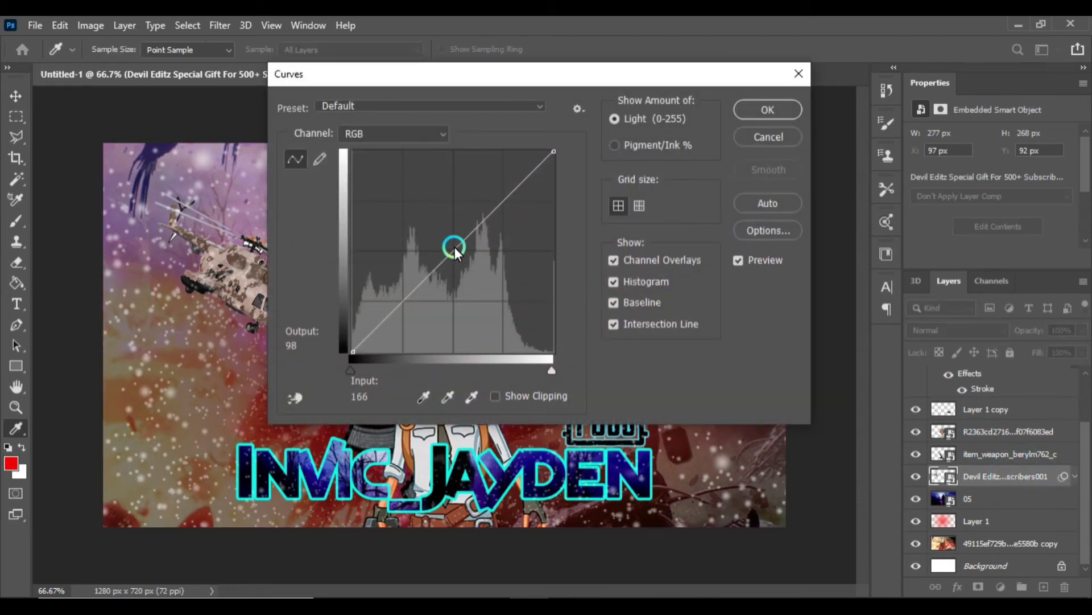
pyautogui.moveTo(438, 246); pyautogui.dragTo(435, 238)
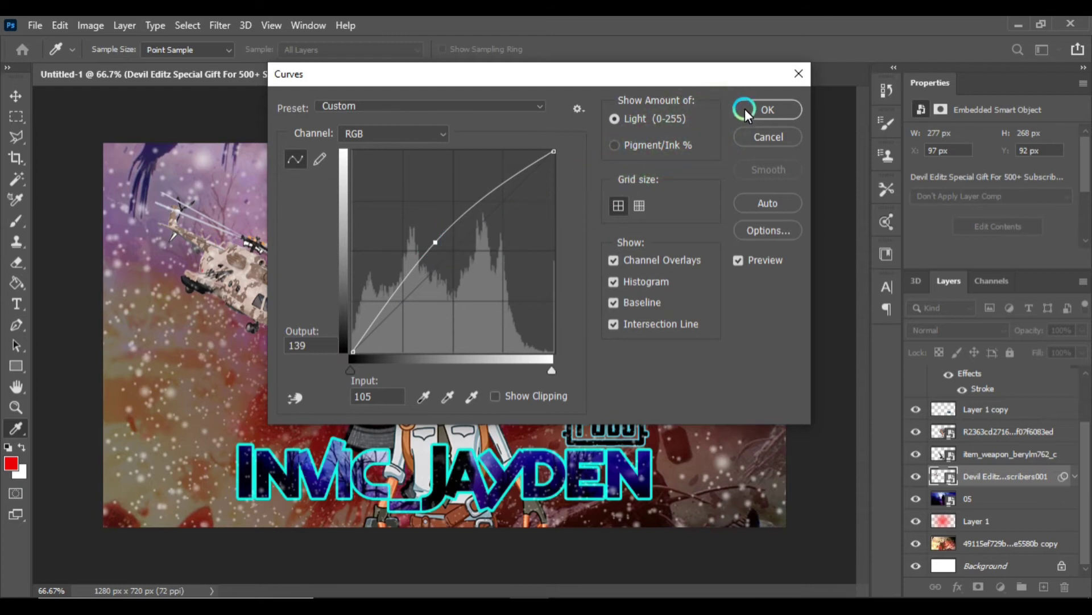
pyautogui.click(763, 109)
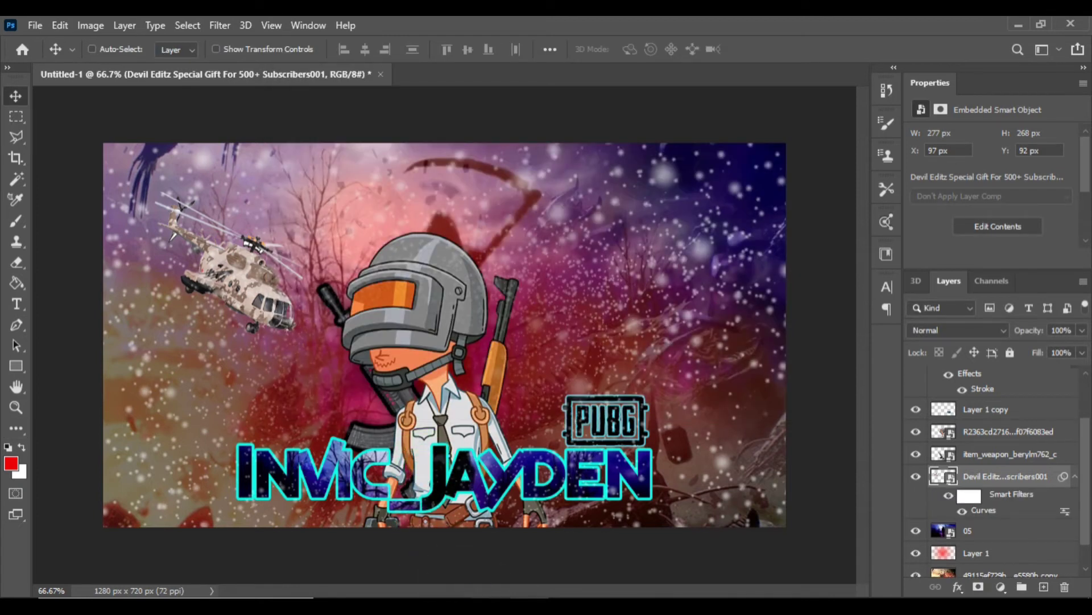
# - Scale the helicopter down slightly with Free Transform, keeping it beside the character's helmet
pyautogui.hotkey('ctrl', 't')
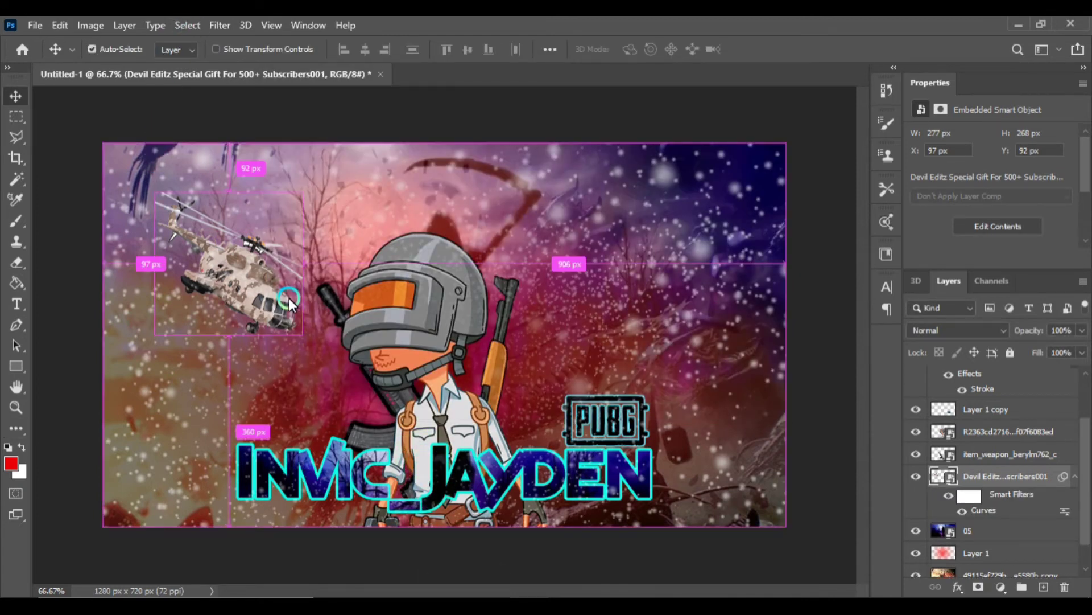
pyautogui.click(560, 259)
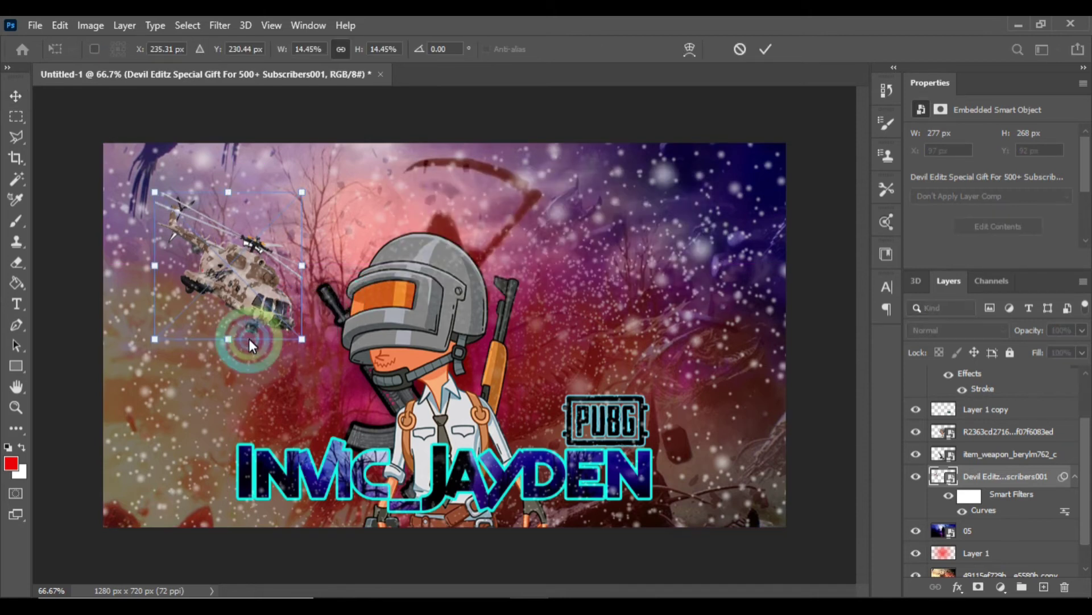
pyautogui.moveTo(232, 339)
pyautogui.mouseDown()
pyautogui.moveTo(228, 270)
pyautogui.moveTo(228, 340)
pyautogui.mouseUp()
pyautogui.click(766, 49)
# - Place the maxresdefault image from the Mission PNG folder at full canvas size above the helicopter layer and set its blend mode to Screen
pyautogui.hotkey('alt', 'Tab')
pyautogui.scroll(-10, 544, 402)
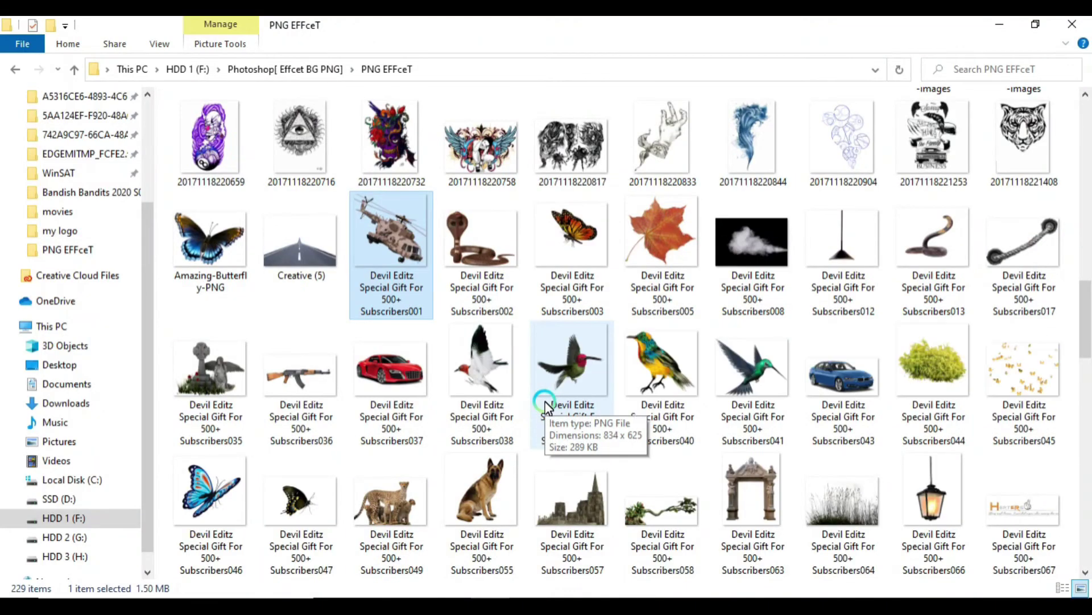
pyautogui.click(544, 402)
pyautogui.scroll(-8, 548, 394)
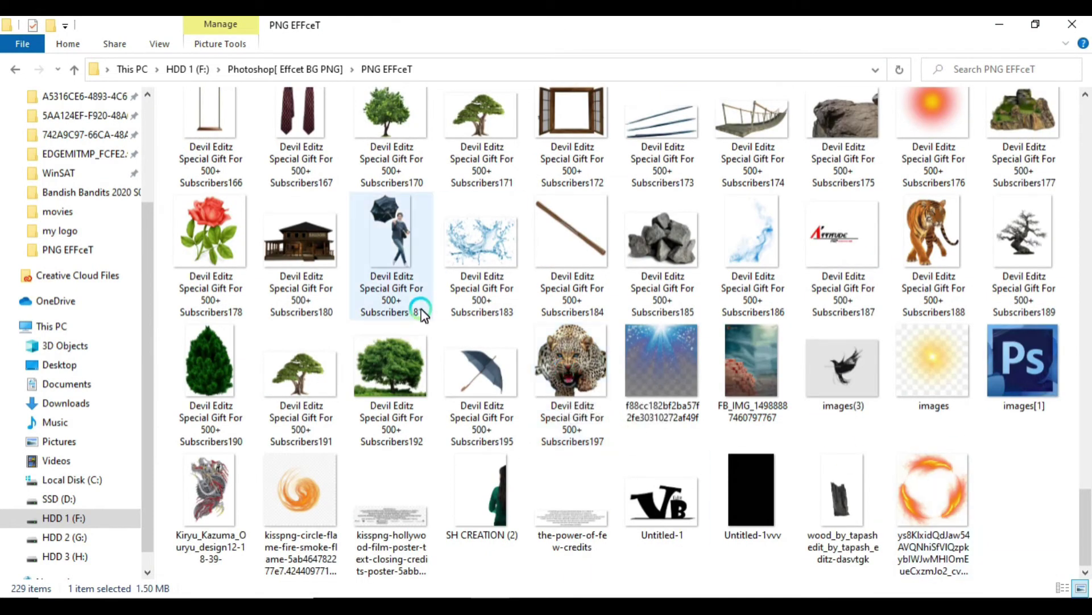
pyautogui.scroll(15, 420, 309)
pyautogui.scroll(5, 420, 311)
pyautogui.doubleClick(175, 170)
pyautogui.moveTo(671, 135); pyautogui.dragTo(469, 466)
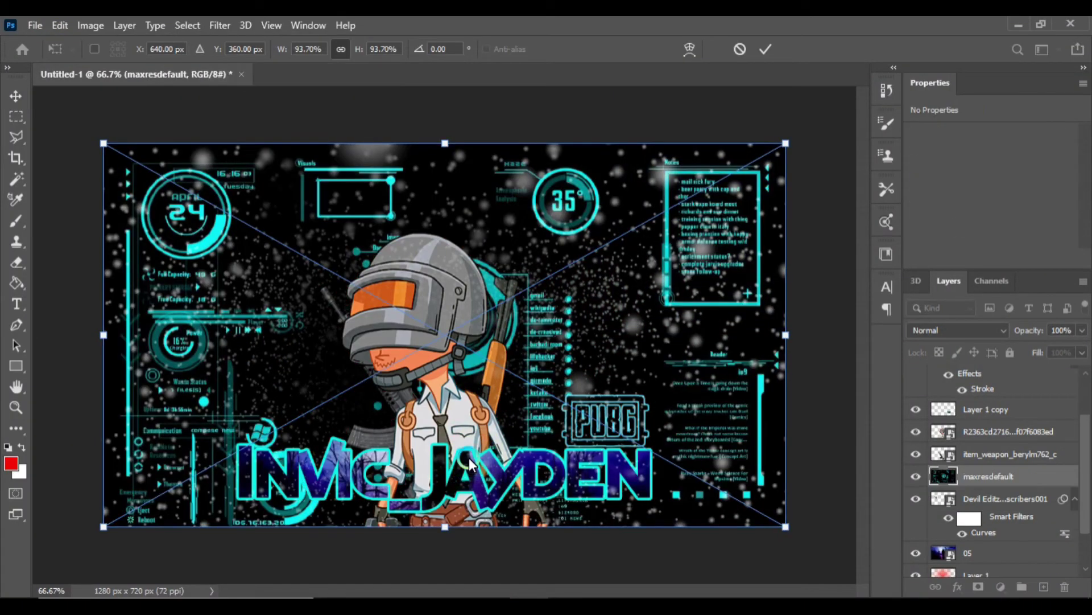
pyautogui.click(764, 48)
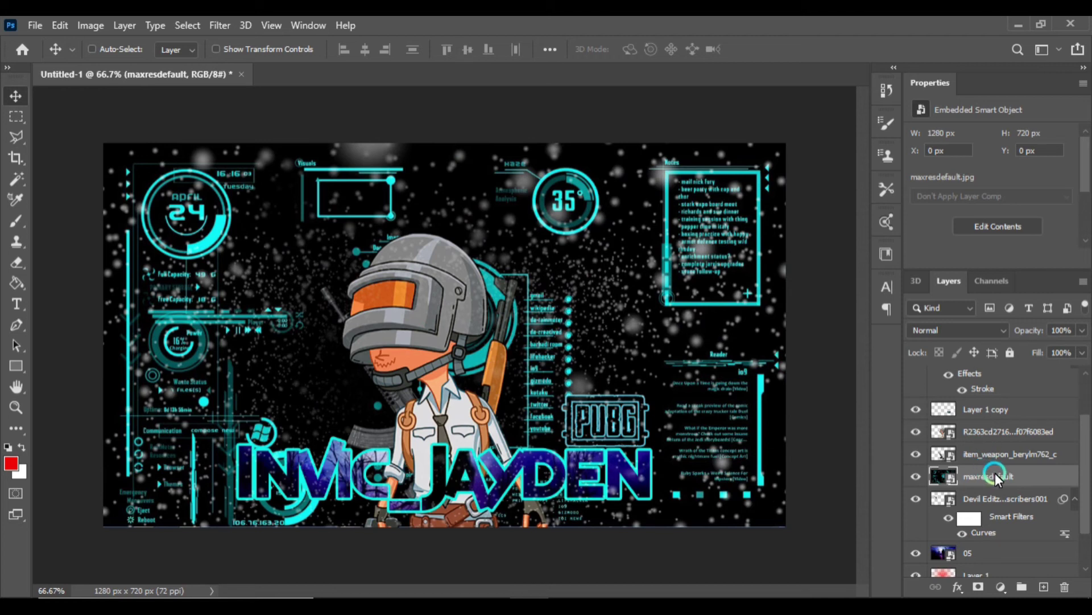
pyautogui.click(976, 329)
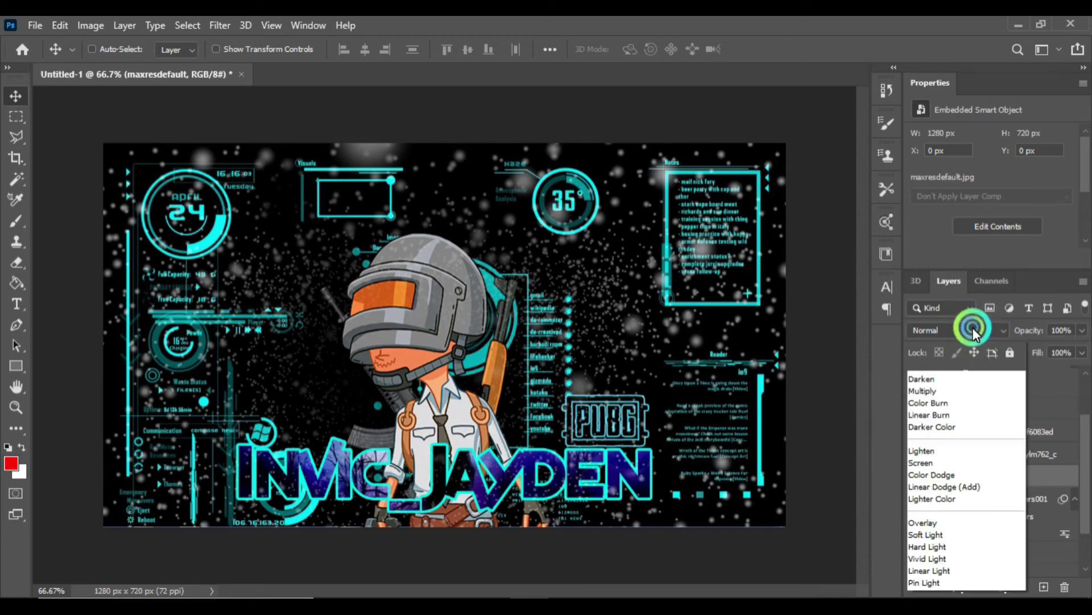
pyautogui.click(962, 331)
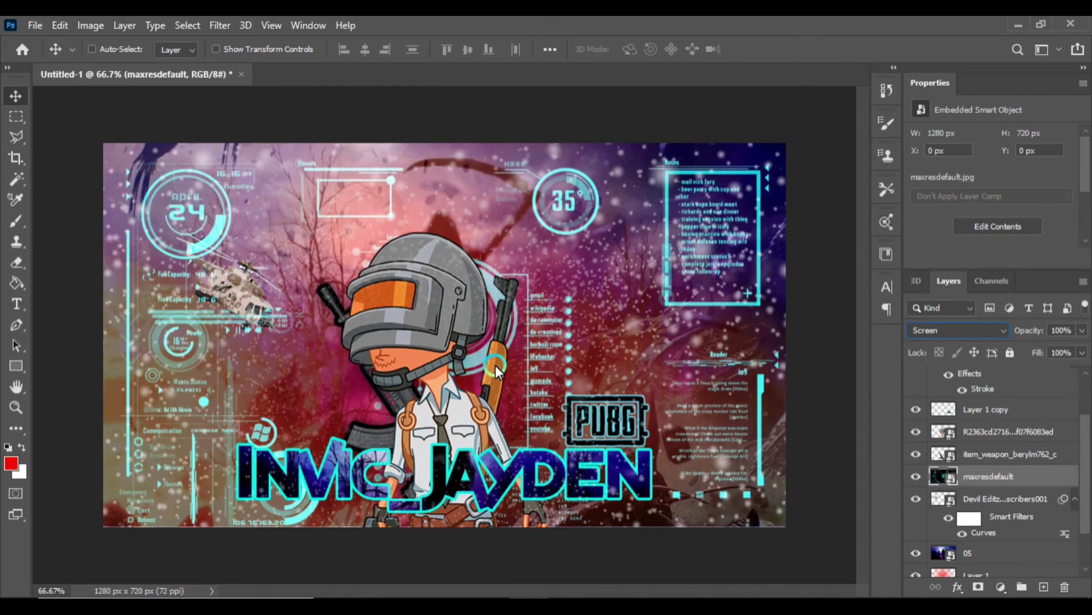
# - Place the Instagram_logo_2016.svg image from Downloads as the top layer, scaled to 68 × 68 px in the canvas's lower-left corner
pyautogui.hotkey('alt', 'Tab')
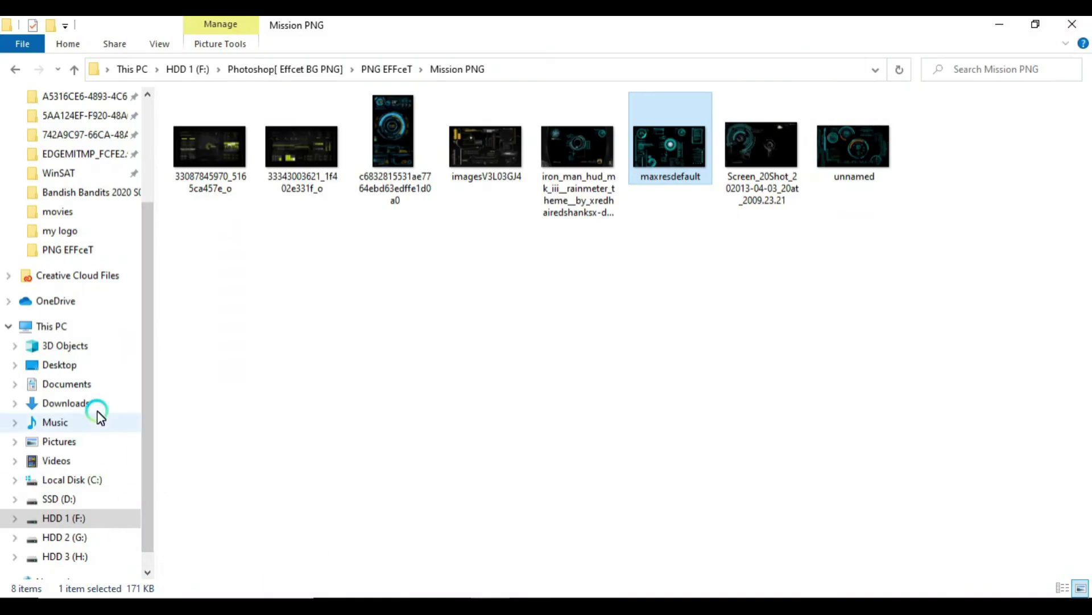
pyautogui.click(85, 405)
pyautogui.click(589, 361)
pyautogui.moveTo(589, 364); pyautogui.dragTo(296, 493)
pyautogui.press('Return')
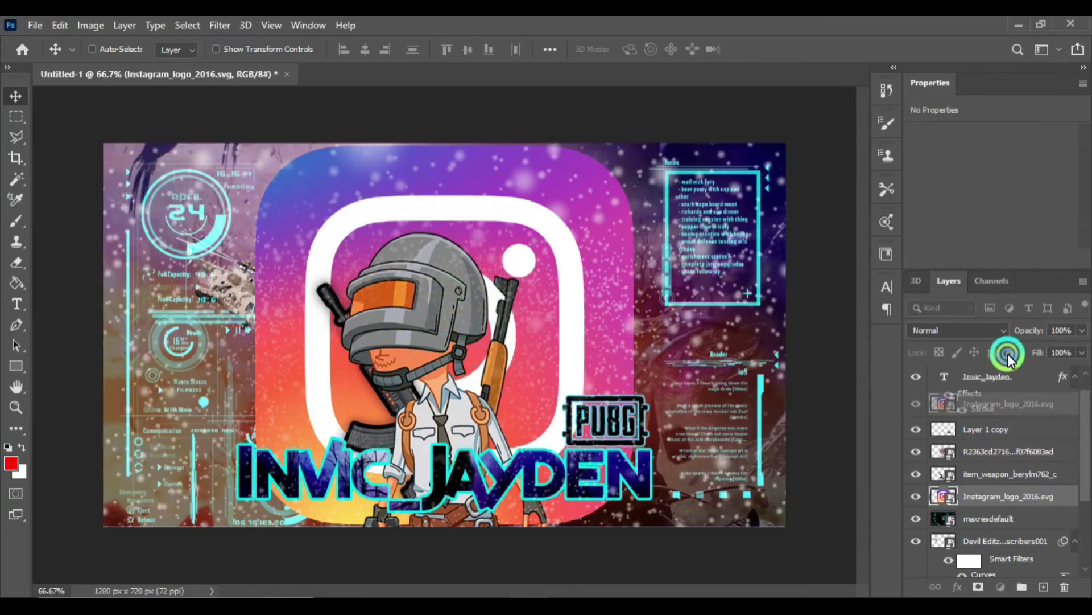
pyautogui.moveTo(633, 146); pyautogui.dragTo(292, 486)
pyautogui.moveTo(274, 505); pyautogui.dragTo(140, 499)
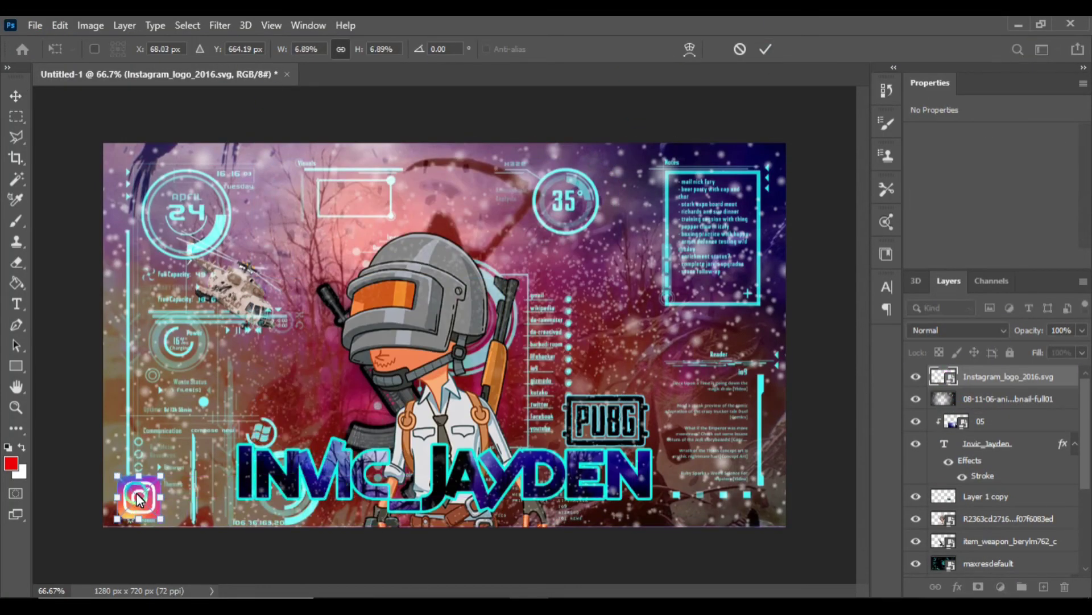
pyautogui.press('Return')
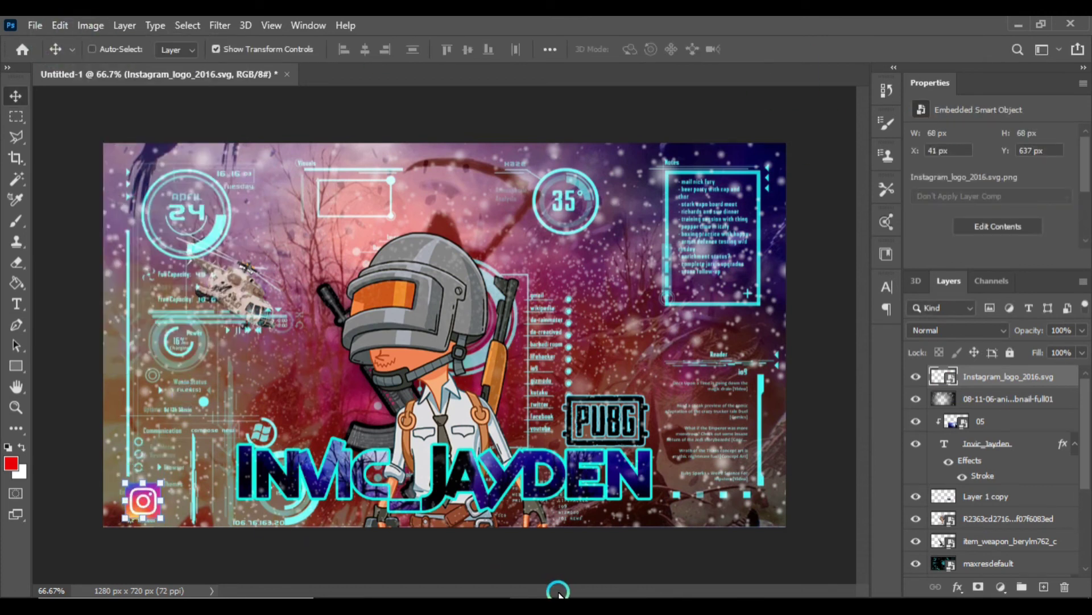
# - Place the facebook-logo-3 image from Downloads near the canvas's lower-right corner, scaled down to about 2.60%
pyautogui.click(490, 604)
pyautogui.moveTo(792, 295); pyautogui.dragTo(607, 530)
pyautogui.moveTo(681, 501); pyautogui.dragTo(519, 318)
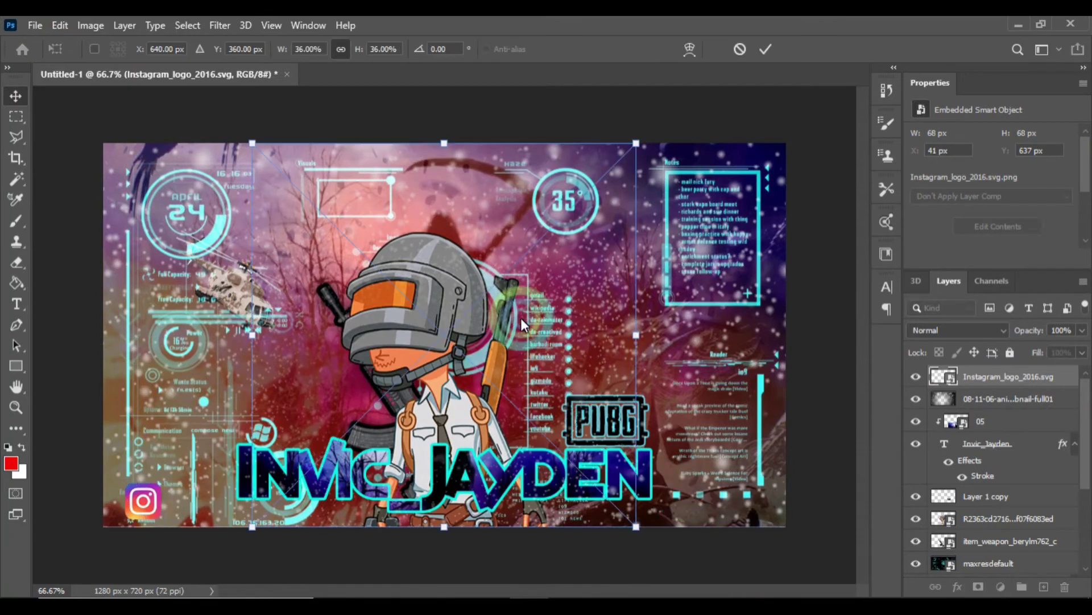
pyautogui.moveTo(254, 144); pyautogui.dragTo(675, 506)
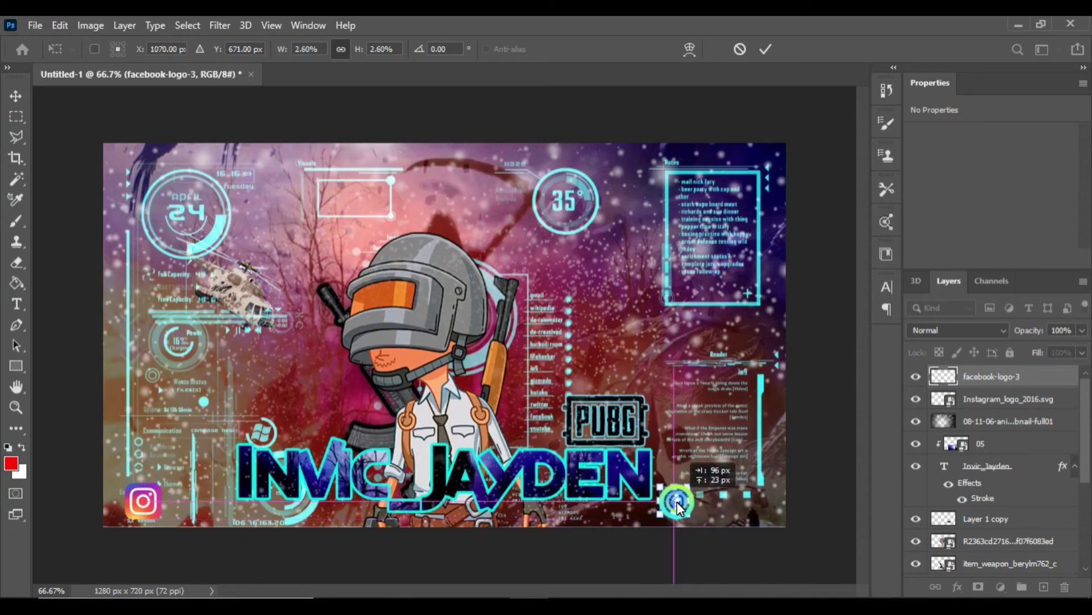
pyautogui.press('Return')
# - Move the Facebook logo to just below the gamer tag, near the character's belt
pyautogui.hotkey('ctrl', '+')
pyautogui.scroll(-2, 788, 403)
pyautogui.moveTo(789, 403); pyautogui.dragTo(562, 425)
# - Scale the Instagram logo down further and position it just below the first letter of the gamer tag
pyautogui.click(216, 49)
pyautogui.click(1008, 398)
pyautogui.moveTo(119, 450); pyautogui.dragTo(436, 437)
pyautogui.hotkey('ctrl', 't')
pyautogui.moveTo(278, 390); pyautogui.dragTo(142, 424)
pyautogui.press('Return')
# - Reposition the Facebook logo below the gamer tag at X 754 px, Y 681 px
pyautogui.click(217, 49)
pyautogui.click(1005, 374)
pyautogui.moveTo(562, 424)
pyautogui.mouseDown()
pyautogui.moveTo(732, 428)
pyautogui.moveTo(543, 433)
pyautogui.mouseUp()
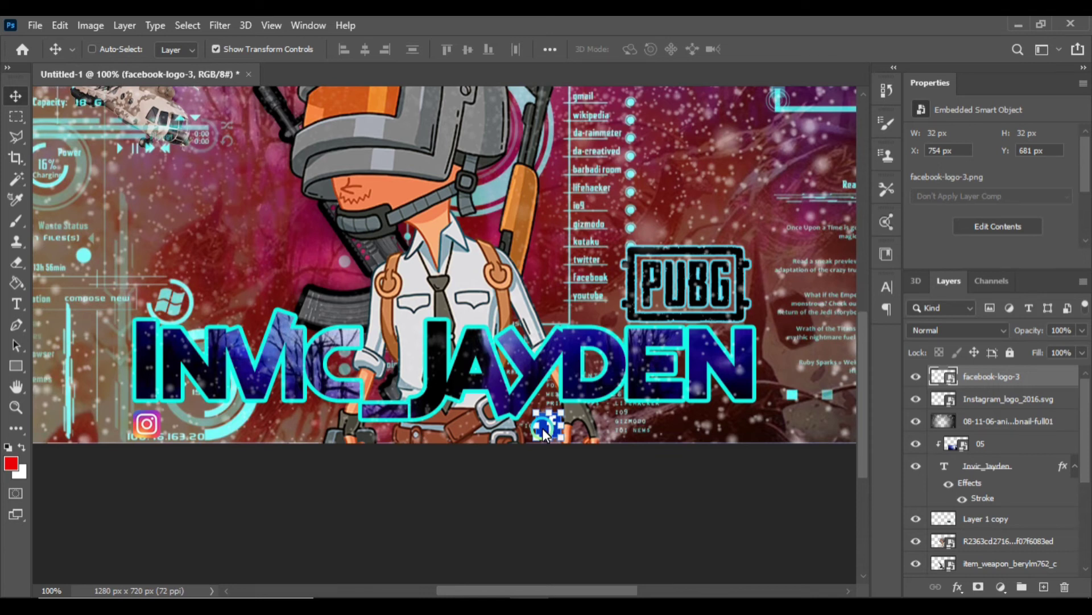
# - Hide the snow overlay layer and move the Facebook logo to the canvas's lower-right area at X 1059 px, Y 678 px
pyautogui.hotkey('ctrl', '-')
pyautogui.click(916, 421)
pyautogui.hotkey('ctrl', '+')
pyautogui.moveTo(557, 447); pyautogui.dragTo(778, 432)
pyautogui.click(215, 49)
pyautogui.hotkey('ctrl', '-')
pyautogui.hotkey('ctrl', '+')
pyautogui.scroll(-3, 674, 514)
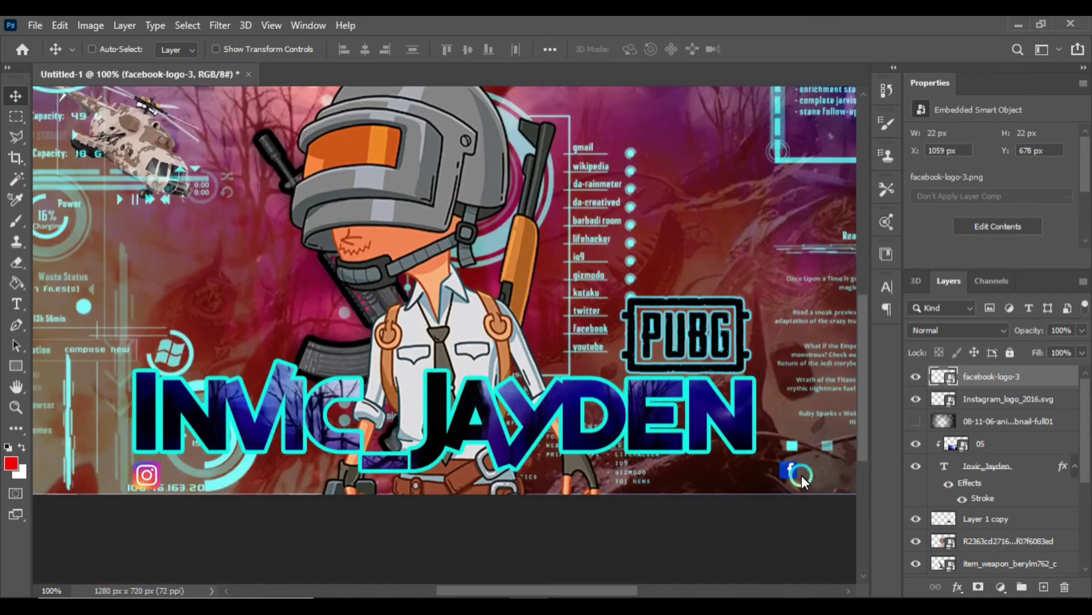
# - Scale the gamer tag, its fill image, the character and the PUBG logo down together to about 92.56%
pyautogui.click(987, 466)
pyautogui.keyDown('shift'); pyautogui.click(987, 444); pyautogui.keyUp('shift')
pyautogui.hotkey('ctrl', 't')
pyautogui.press('Escape')
pyautogui.keyDown('shift'); pyautogui.click(977, 543); pyautogui.keyUp('shift')
pyautogui.hotkey('ctrl', 't')
pyautogui.moveTo(789, 348); pyautogui.dragTo(770, 346)
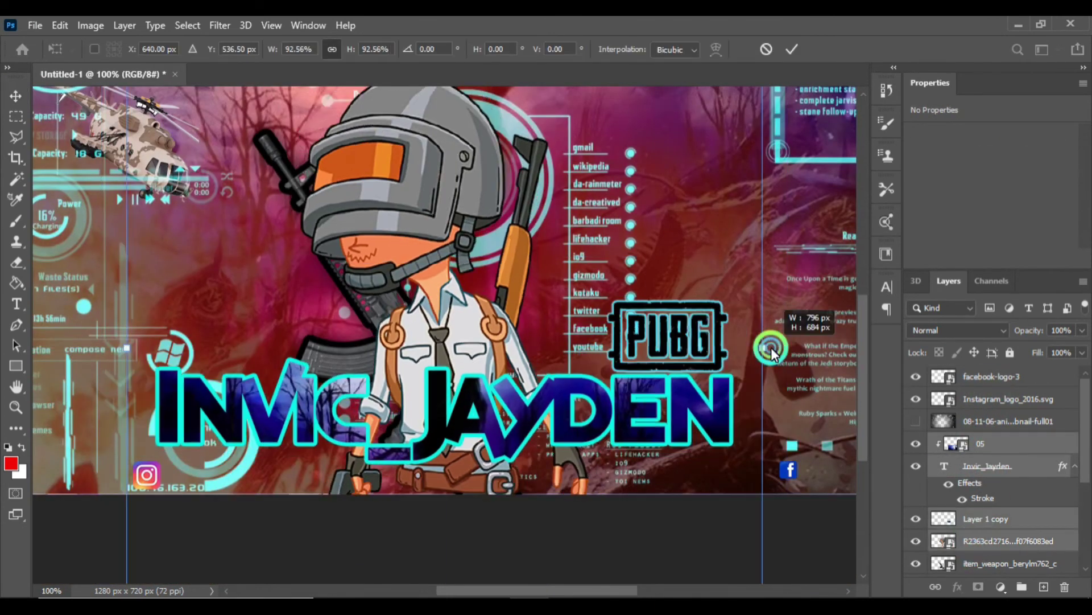
pyautogui.click(787, 50)
# - Enlarge the Instagram logo slightly, keeping it just below the first letter of the gamer tag
pyautogui.click(1006, 401)
pyautogui.hotkey('ctrl', 't')
pyautogui.moveTo(162, 488); pyautogui.dragTo(151, 467)
pyautogui.click(766, 49)
# - Move the Facebook logo beside the Instagram logo, at X 431 px, Y 675 px, and scale it to about 2.10%
pyautogui.click(1002, 376)
pyautogui.moveTo(789, 470); pyautogui.dragTo(305, 501)
pyautogui.hotkey('ctrl', 't')
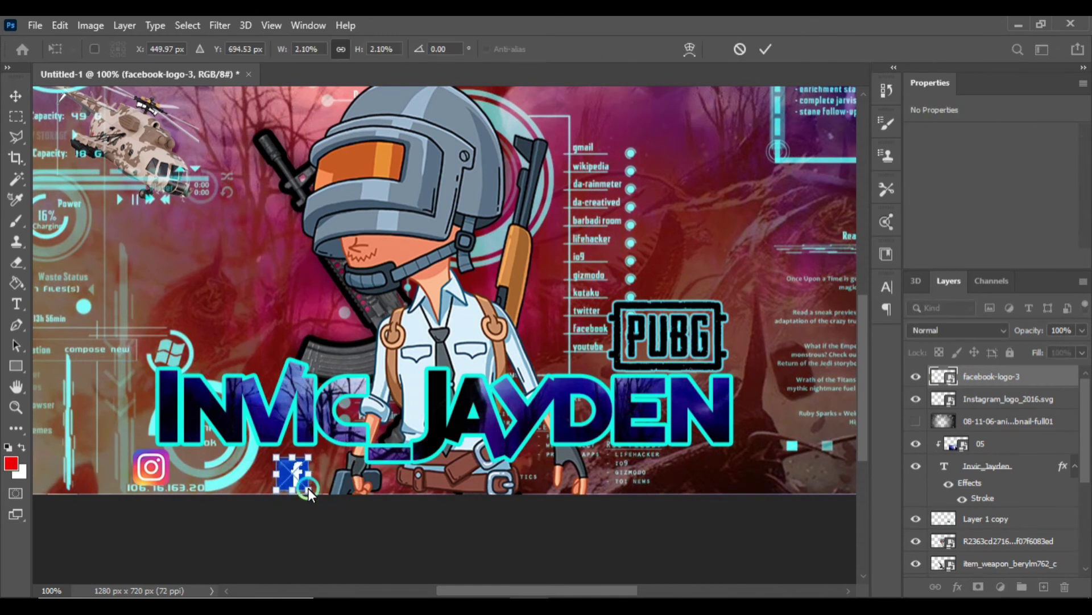
pyautogui.press('Return')
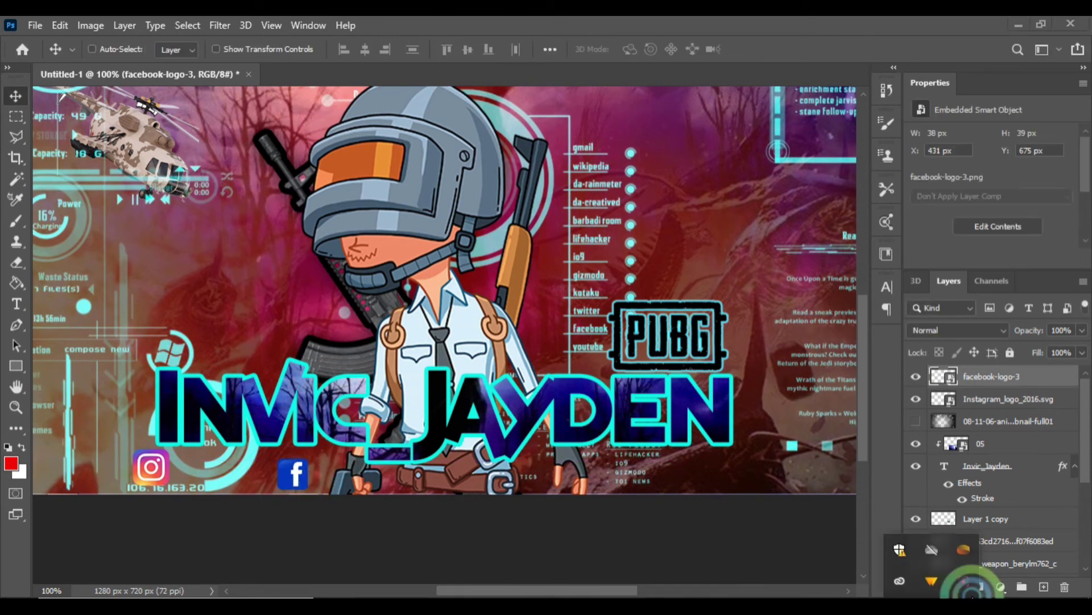
# - Scale the Instagram logo down to 42 × 42 px at X 254 px, Y 667 px
pyautogui.click(157, 476)
pyautogui.hotkey('ctrl', 't')
pyautogui.moveTo(134, 451); pyautogui.dragTo(137, 454)
pyautogui.press('Return')
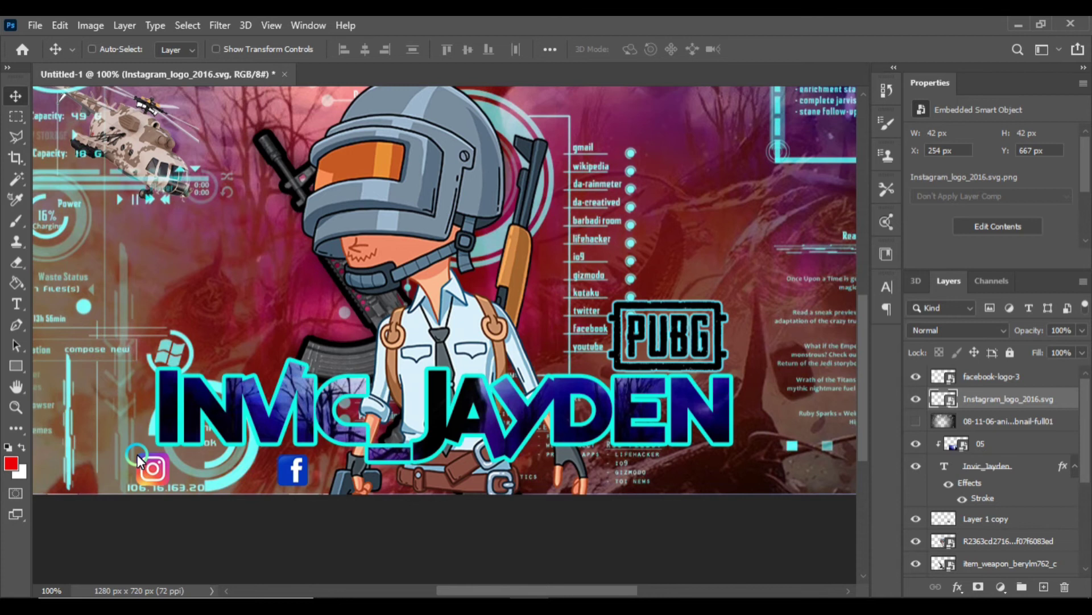
# - Add the Instagram handle as a text layer and move it beside the Instagram logo
pyautogui.click(18, 304)
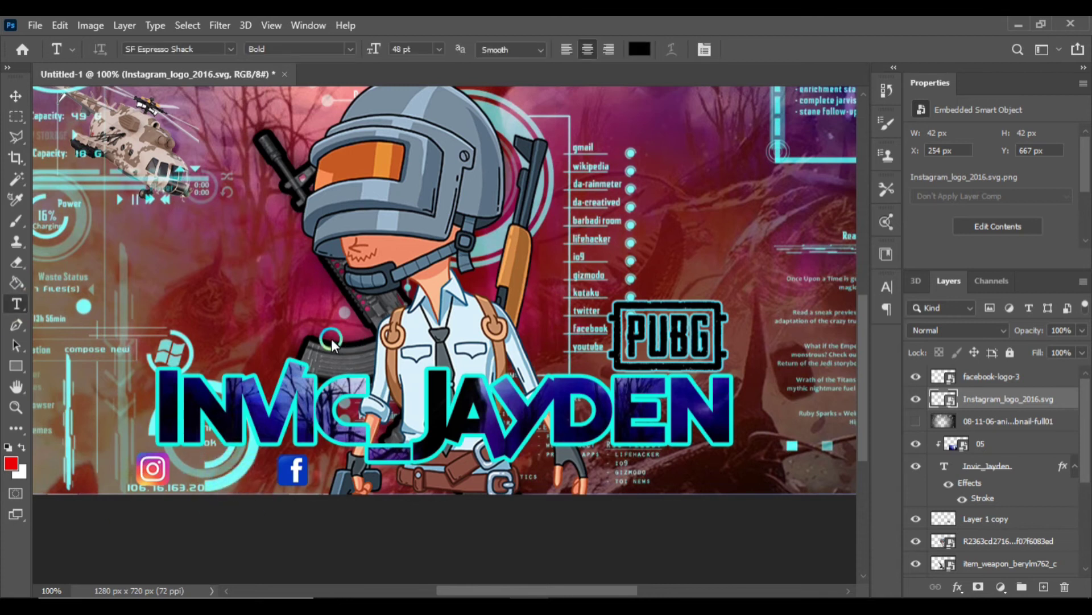
pyautogui.click(235, 272)
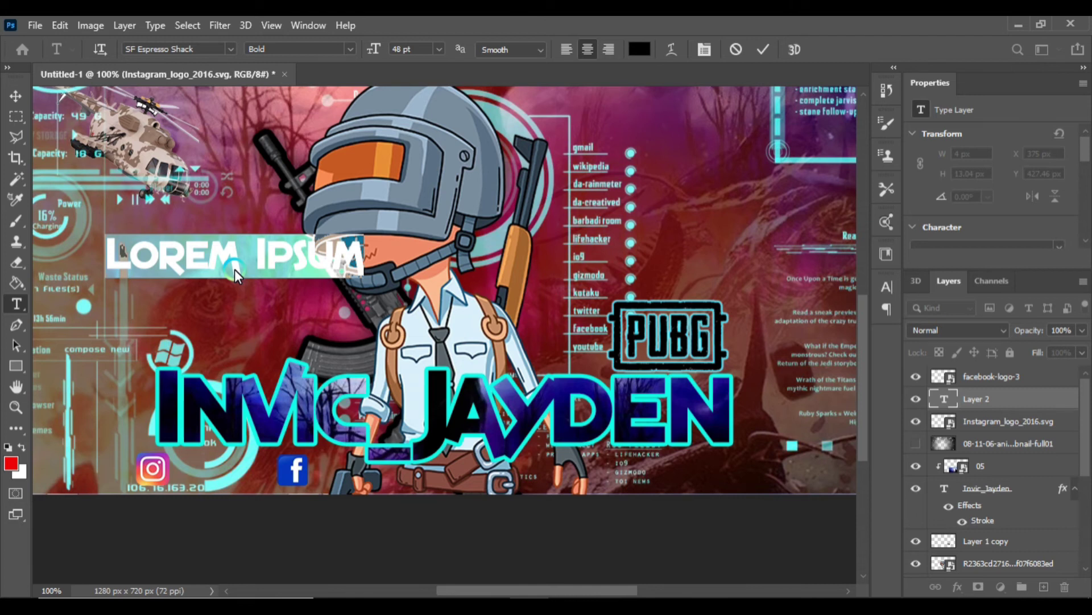
pyautogui.write('IG_JAY')
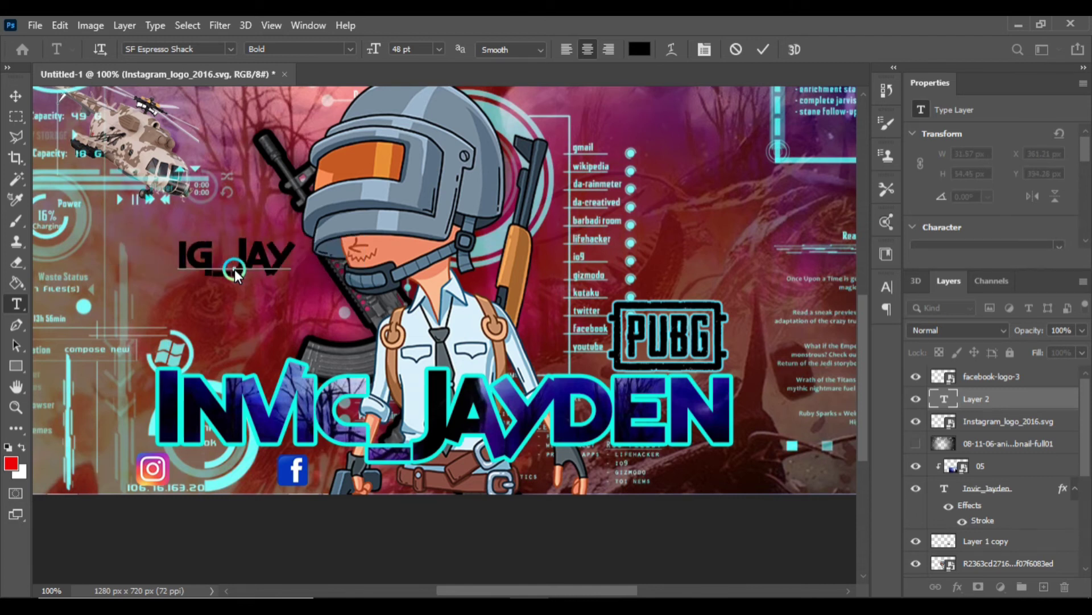
pyautogui.write('DEN_yt')
pyautogui.moveTo(235, 269); pyautogui.dragTo(284, 471)
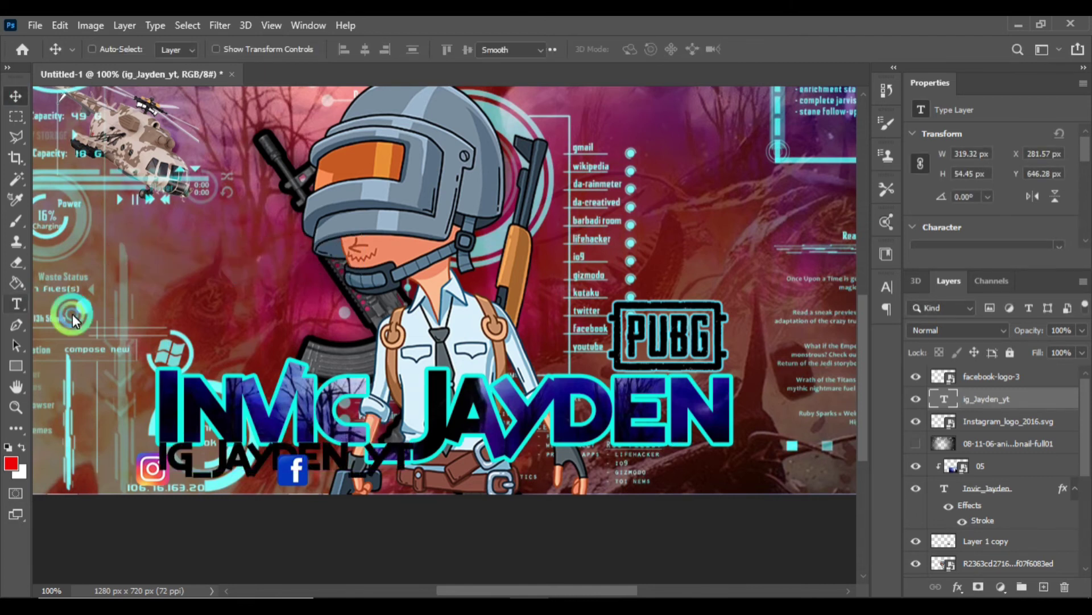
# - Add the Facebook profile name as a separate text layer and move it beside the Facebook logo
pyautogui.click(285, 327)
pyautogui.write('InvicJayden')
pyautogui.hotkey('ctrl', 'Return')
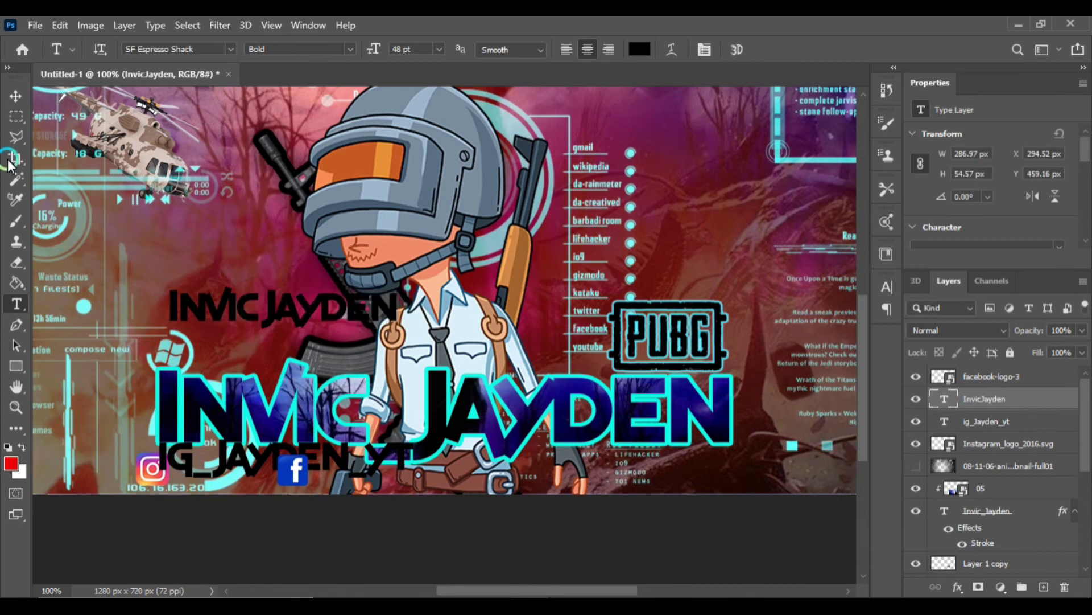
pyautogui.press('v')
pyautogui.moveTo(685, 128); pyautogui.dragTo(892, 290)
# - Change the Facebook name's text colour to white
pyautogui.click(890, 288)
pyautogui.click(844, 378)
pyautogui.click(648, 223)
pyautogui.click(763, 200)
pyautogui.moveTo(643, 148); pyautogui.dragTo(520, 94)
pyautogui.click(907, 100)
# - Set the Facebook name's font to Bahnschrift Bold
pyautogui.click(792, 310)
pyautogui.scroll(-2, 882, 153)
pyautogui.scroll(-6, 887, 236)
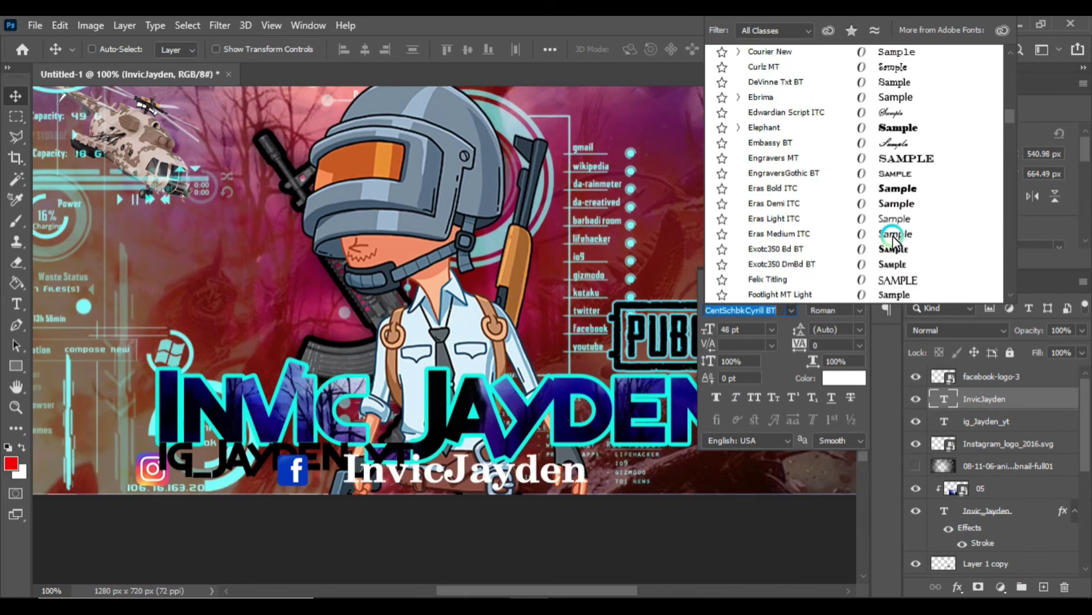
pyautogui.write('ba')
pyautogui.scroll(-3, 910, 239)
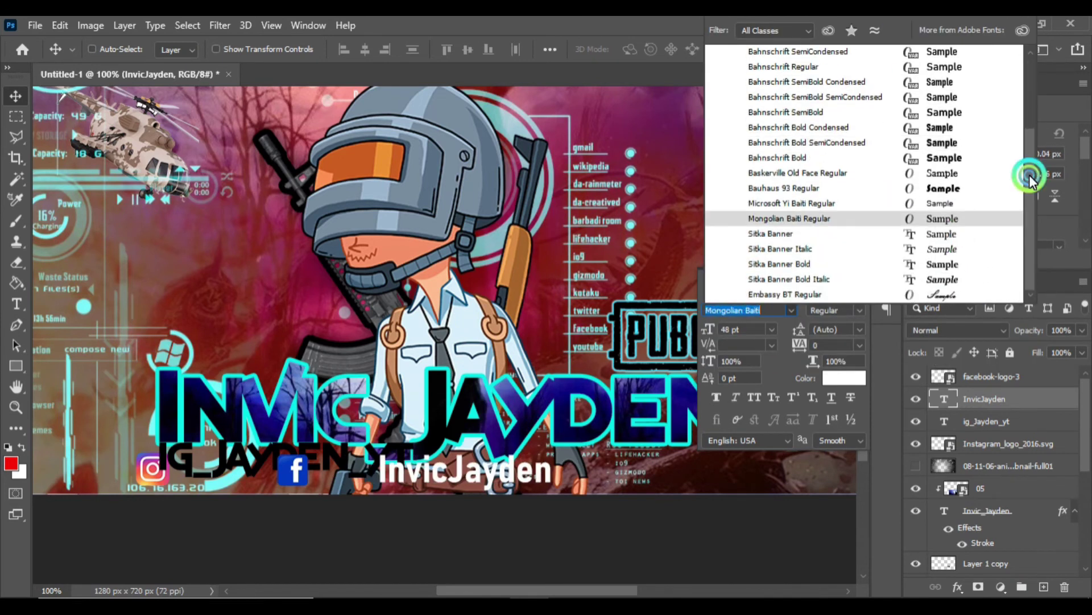
pyautogui.scroll(3, 933, 194)
pyautogui.click(944, 270)
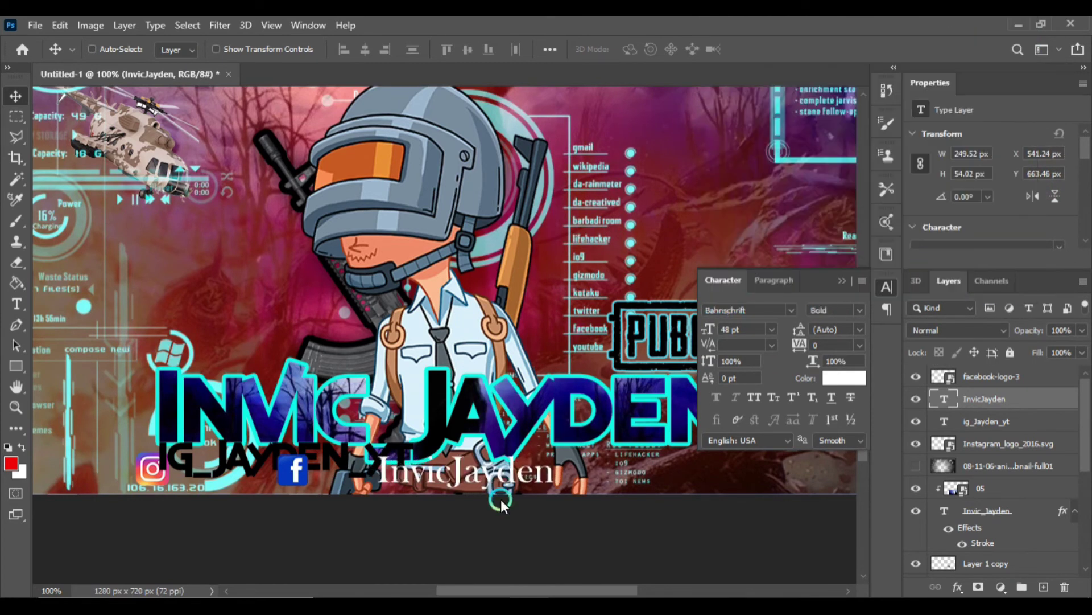
# - Restyle the Instagram handle in white Bahnschrift Bold and scale it down to fit beside the Instagram logo
pyautogui.hotkey('alt', '[')
pyautogui.click(760, 356)
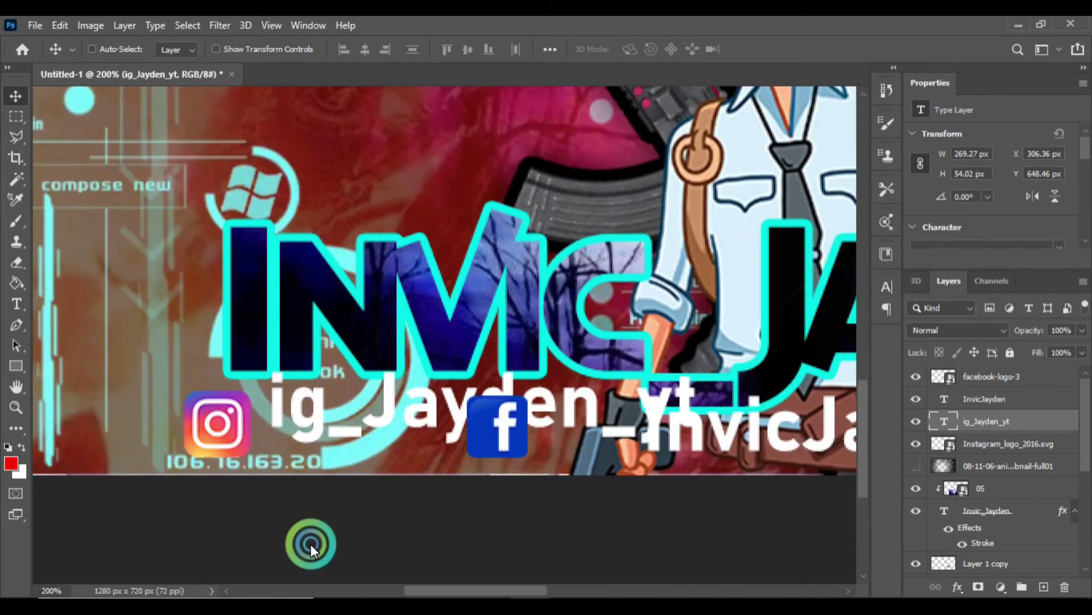
pyautogui.hotkey('ctrl', 't')
pyautogui.moveTo(677, 420); pyautogui.dragTo(690, 444)
pyautogui.press('Return')
# - Move the Facebook logo and name further along the bottom edge, scaling the name to about 201 px wide beside the logo
pyautogui.click(1011, 400)
pyautogui.keyDown('ctrl'); pyautogui.click(1009, 378); pyautogui.keyUp('ctrl')
pyautogui.hscroll(4, 442, 459)
pyautogui.click(1007, 399)
pyautogui.hotkey('ctrl', 't')
pyautogui.moveTo(611, 399); pyautogui.dragTo(689, 415)
pyautogui.moveTo(819, 449); pyautogui.dragTo(740, 447)
pyautogui.press('Return')
pyautogui.hotkey('ctrl', '-')
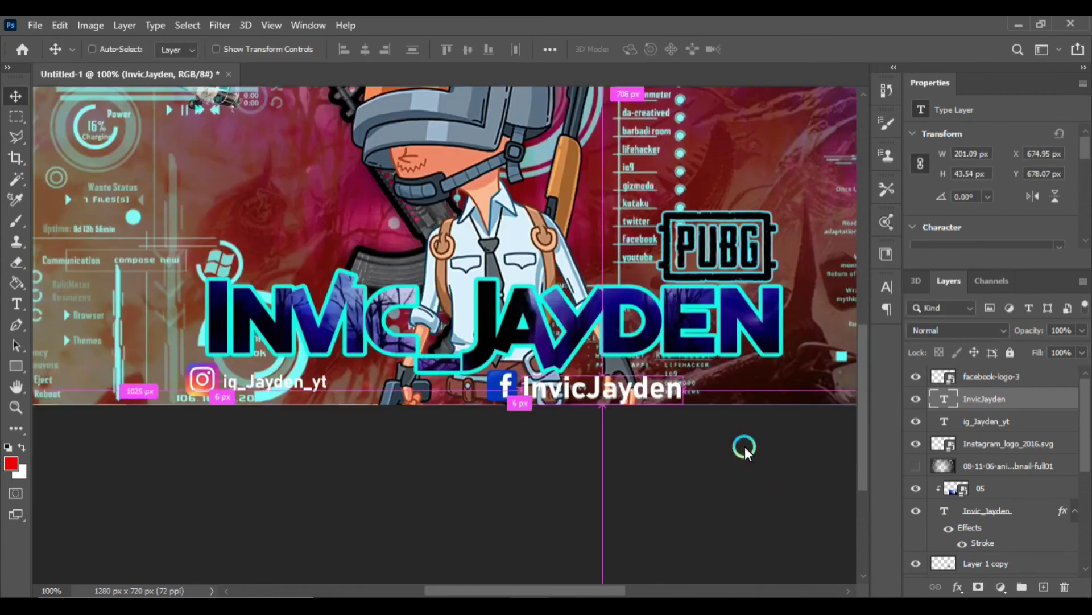
# - Set the Facebook name's font size to 24 pt and position it directly beside the Facebook logo
pyautogui.press('t')
pyautogui.click(887, 286)
pyautogui.click(745, 330)
pyautogui.write('34')
pyautogui.moveTo(732, 329); pyautogui.dragTo(685, 327)
pyautogui.write('24')
pyautogui.click(887, 284)
pyautogui.press('v')
pyautogui.moveTo(619, 393); pyautogui.dragTo(588, 387)
# - Move the Facebook logo and name to the canvas's lower-right corner, with the Instagram logo and handle stacked above them
pyautogui.moveTo(547, 590); pyautogui.dragTo(603, 590)
pyautogui.keyDown('ctrl'); pyautogui.click(1025, 373); pyautogui.keyUp('ctrl')
pyautogui.moveTo(359, 391); pyautogui.dragTo(700, 384)
pyautogui.scroll(3, 702, 387)
pyautogui.moveTo(722, 468); pyautogui.dragTo(735, 470)
pyautogui.moveTo(99, 504); pyautogui.dragTo(747, 434)
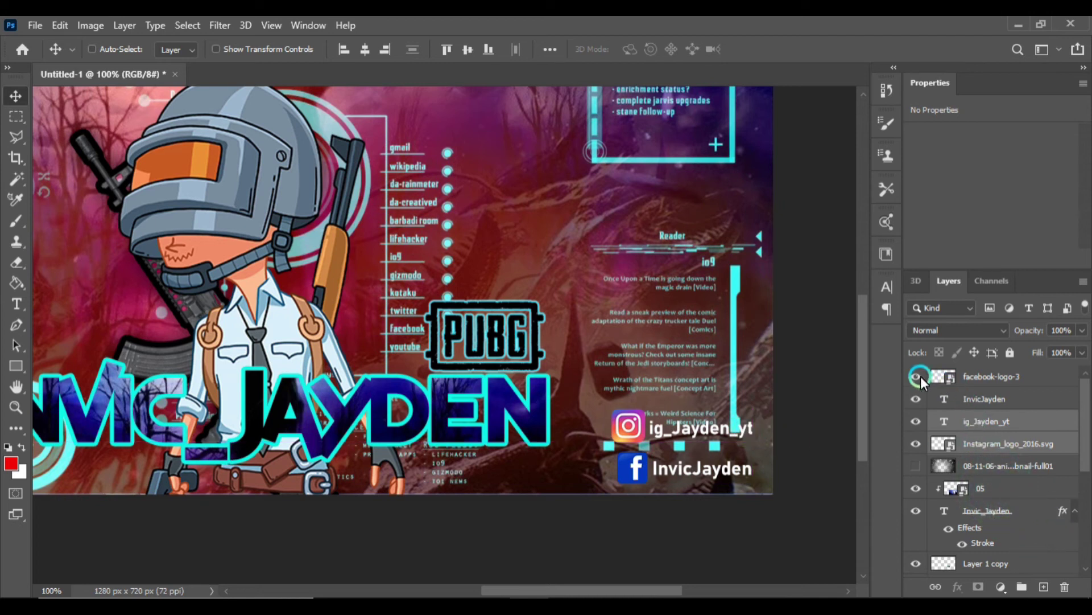
# - On the HUD overlay layer maxresdefault, make a rectangular selection around the Reader text block in the lower-right area
pyautogui.scroll(-4, 982, 480)
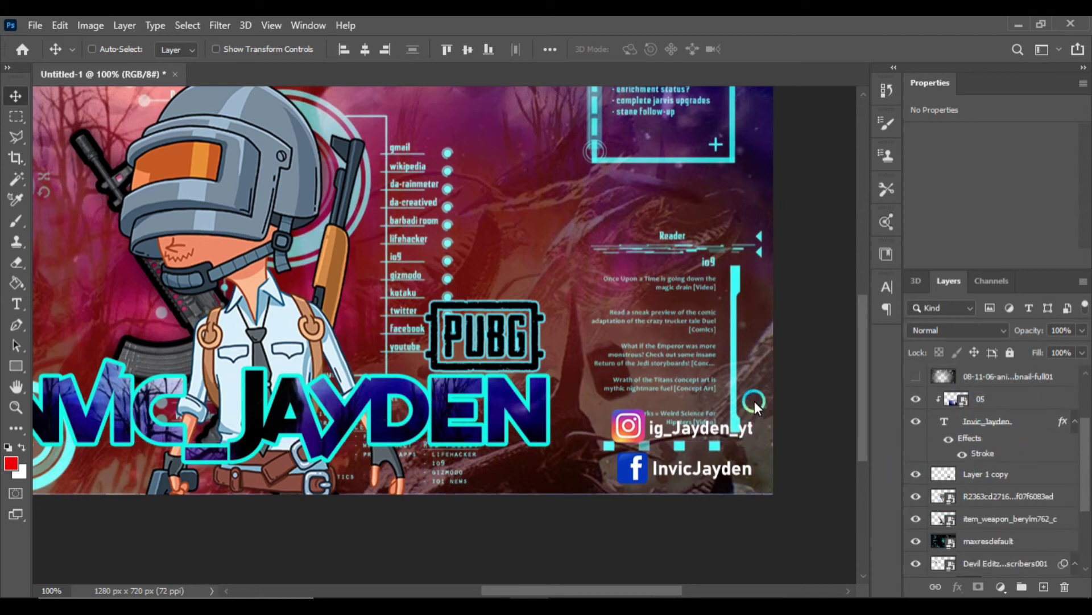
pyautogui.keyDown('ctrl'); pyautogui.click(718, 341); pyautogui.keyUp('ctrl')
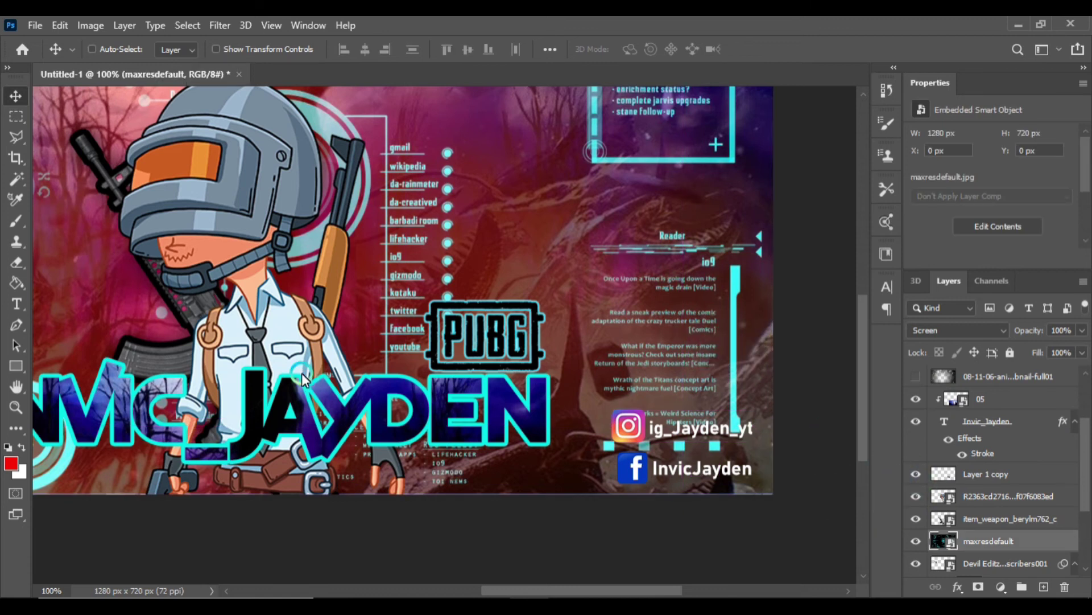
pyautogui.click(17, 116)
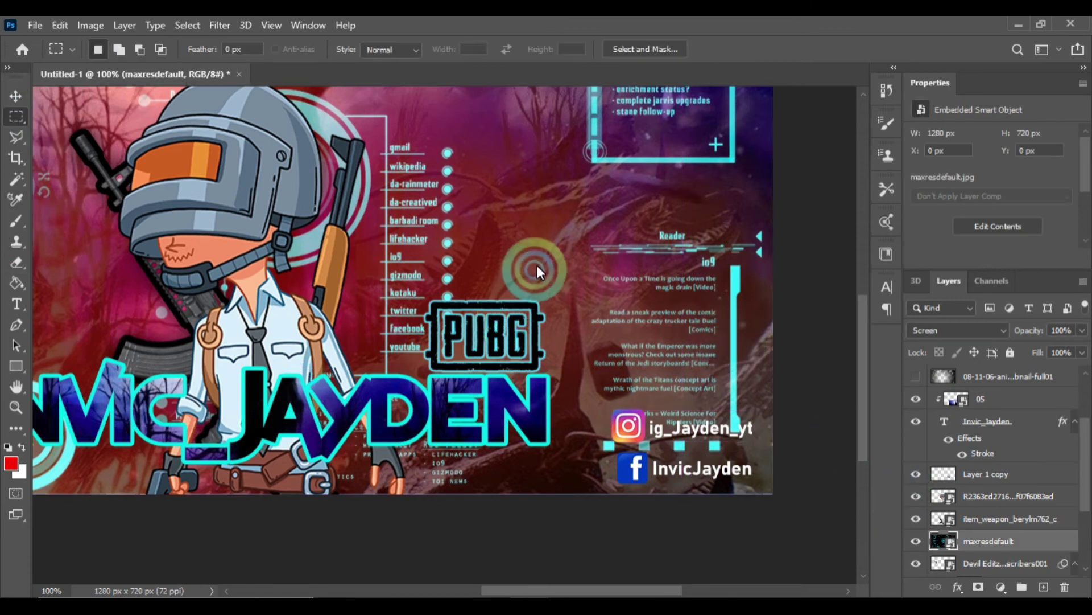
pyautogui.moveTo(569, 200); pyautogui.dragTo(803, 489)
pyautogui.click(16, 95)
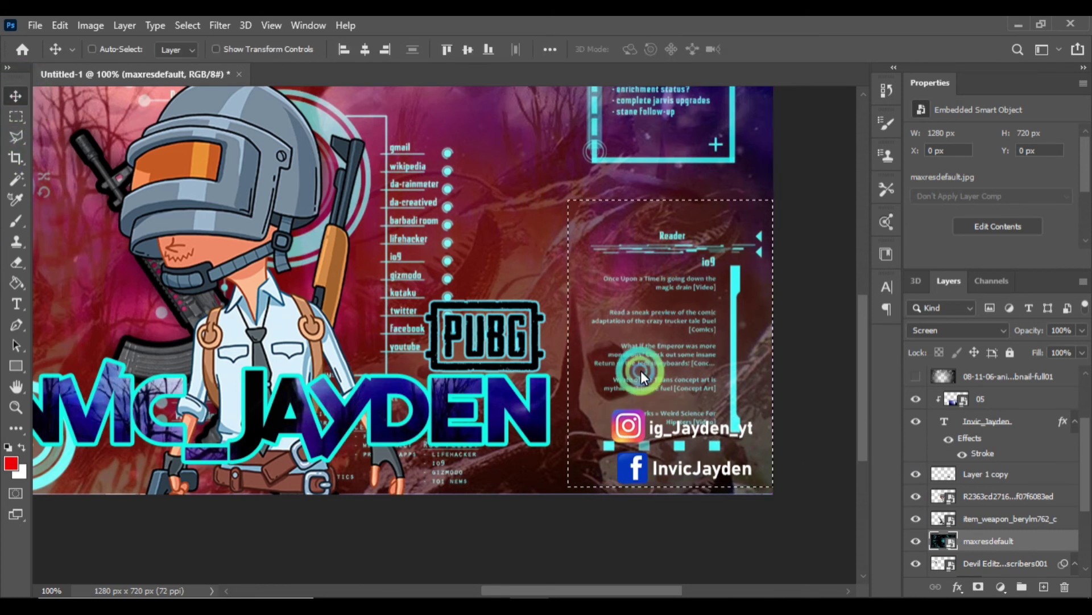
pyautogui.moveTo(685, 371)
pyautogui.mouseDown()
pyautogui.moveTo(683, 341)
pyautogui.moveTo(683, 420)
pyautogui.moveTo(679, 378)
pyautogui.moveTo(694, 379)
pyautogui.moveTo(682, 388)
pyautogui.mouseUp()
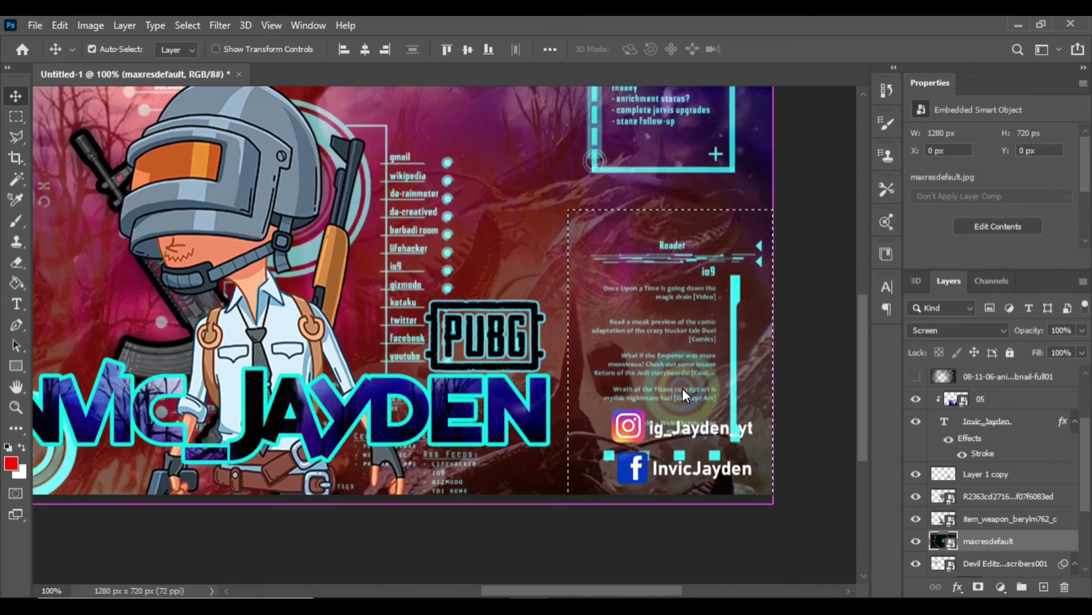
pyautogui.hotkey('ctrl', 'z')
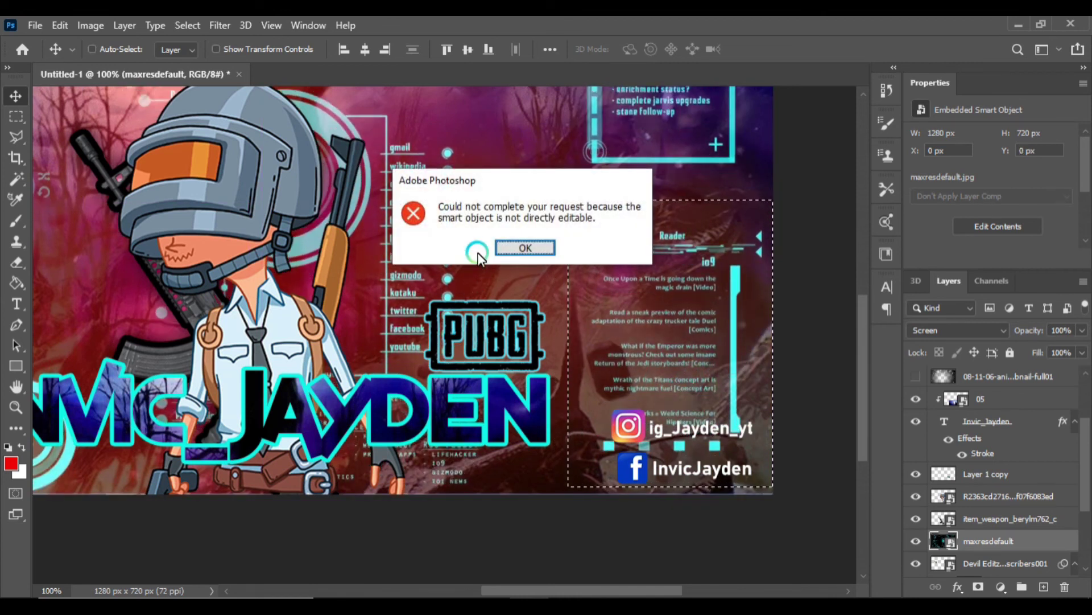
pyautogui.click(505, 253)
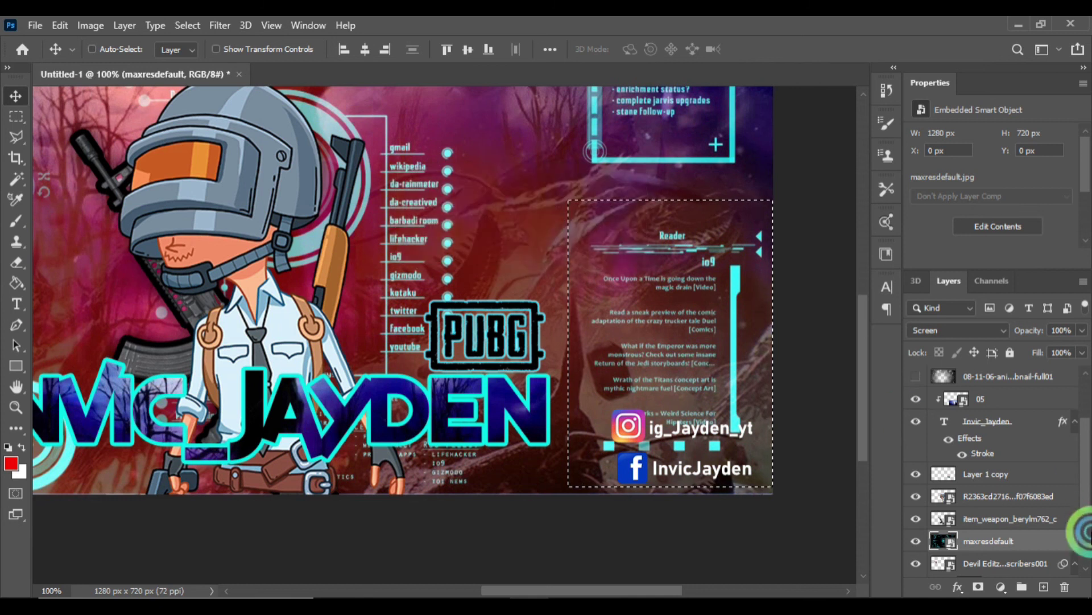
# - Rasterize the HUD overlay layer, delete the selected Reader block from it and clear the selection
pyautogui.rightClick(999, 541)
pyautogui.click(842, 313)
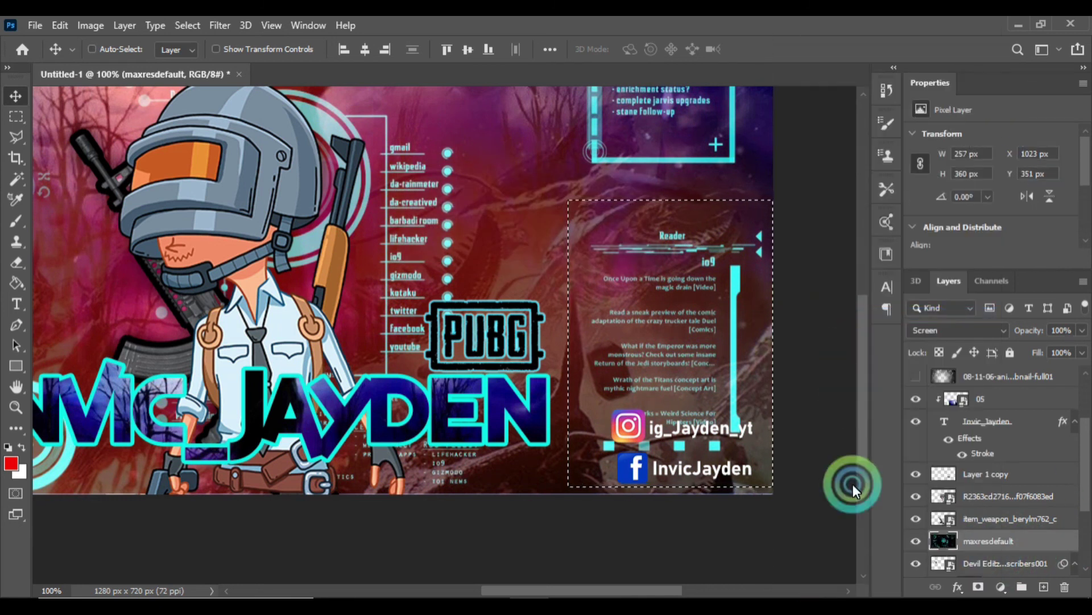
pyautogui.hotkey('ctrl', 'd')
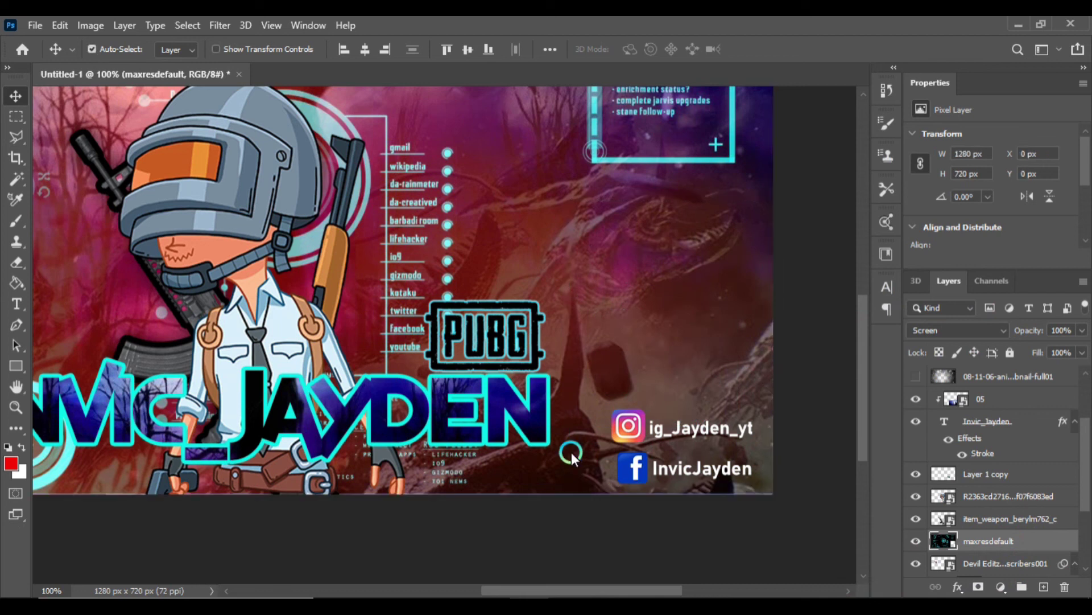
# - Move the Instagram logo and handle together about 54 px up and 7 px to the right
pyautogui.scroll(3, 1004, 463)
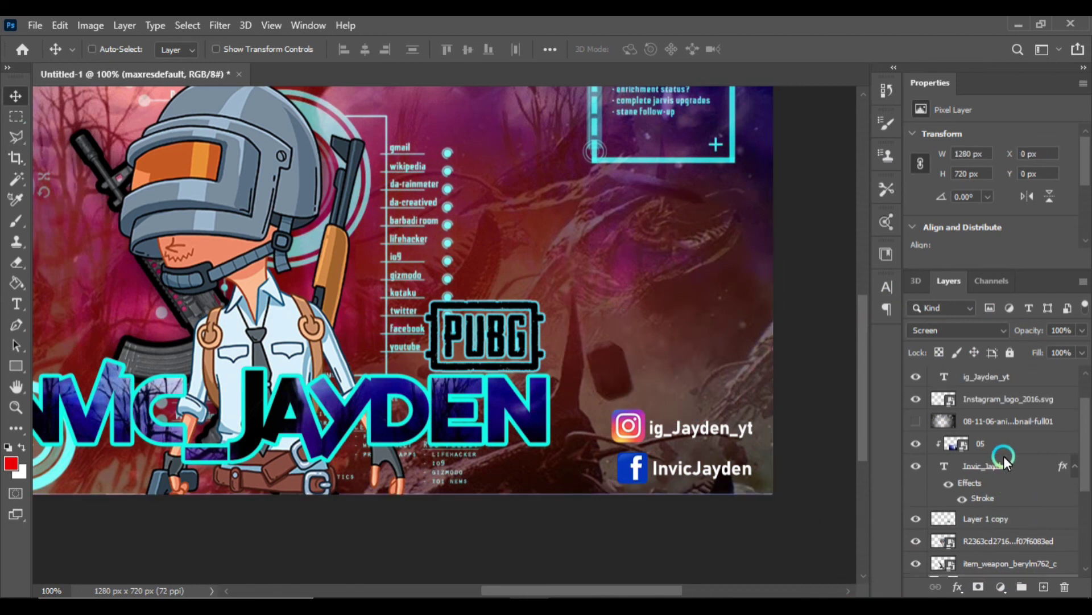
pyautogui.click(984, 446)
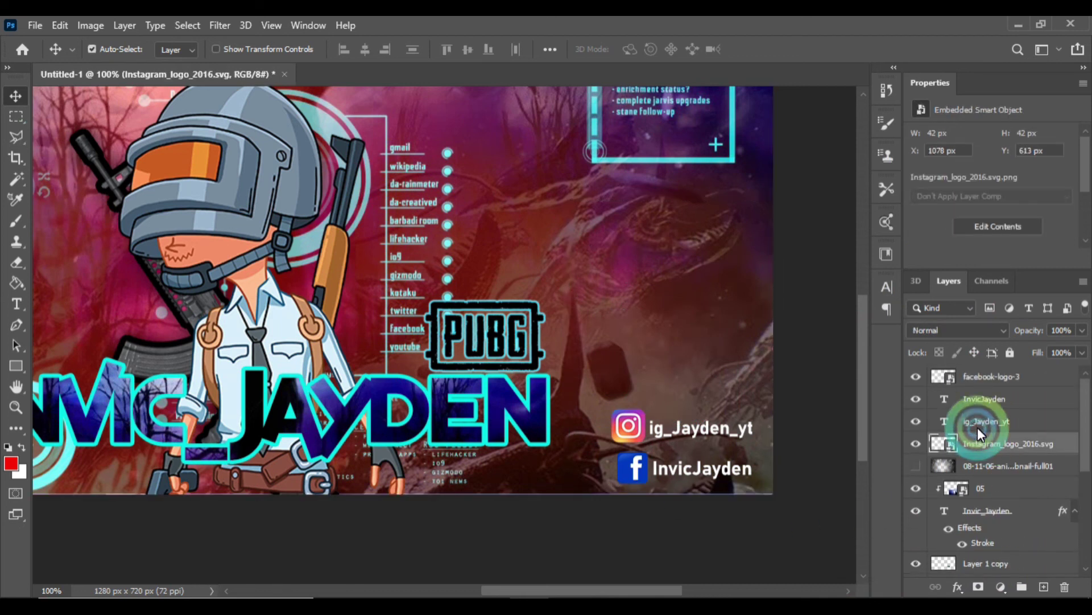
pyautogui.keyDown('shift'); pyautogui.click(978, 428); pyautogui.keyUp('shift')
pyautogui.moveTo(692, 426); pyautogui.dragTo(700, 387)
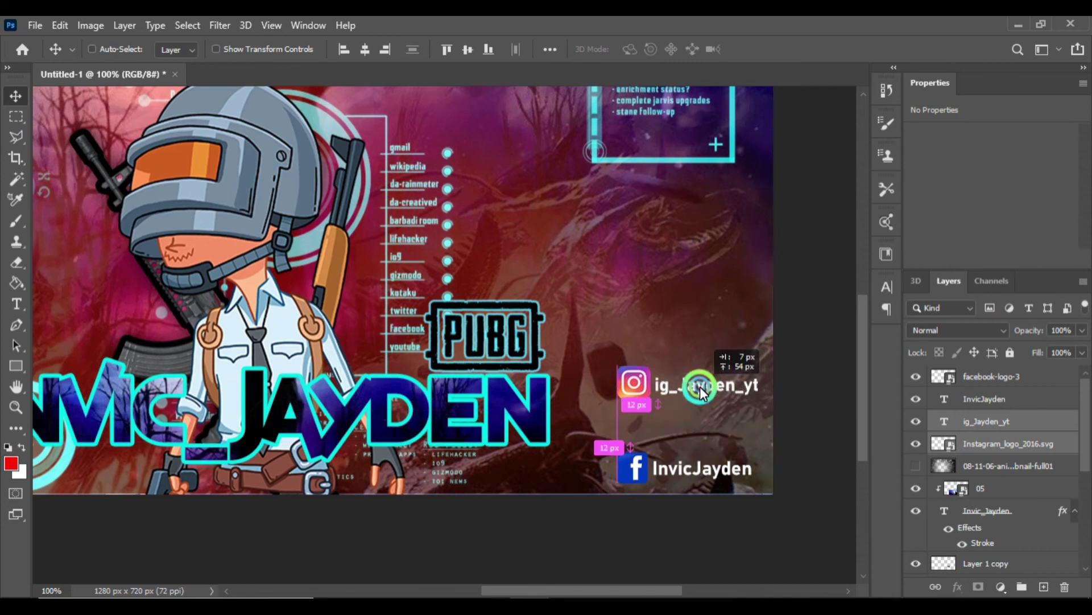
# - Move the Facebook logo and name up together to sit just below the Instagram logo and handle
pyautogui.click(992, 391)
pyautogui.keyDown('ctrl'); pyautogui.click(993, 371); pyautogui.keyUp('ctrl')
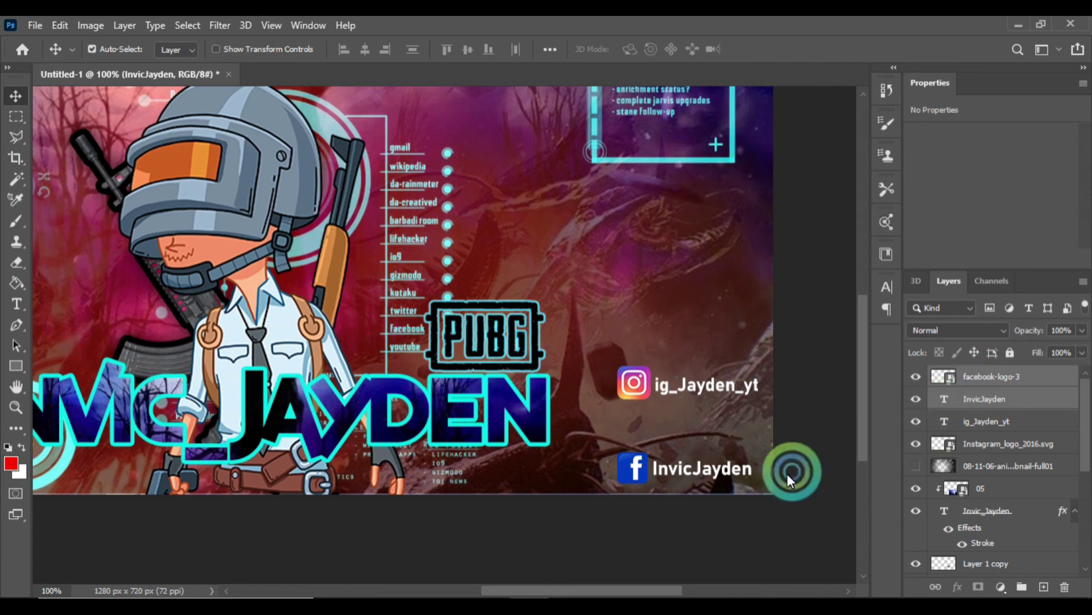
pyautogui.moveTo(658, 478); pyautogui.dragTo(657, 438)
# - Select the round YouTube icon in the 1177293_L.png icon sheet and bring it into the Untitled-1 composition
pyautogui.click(284, 74)
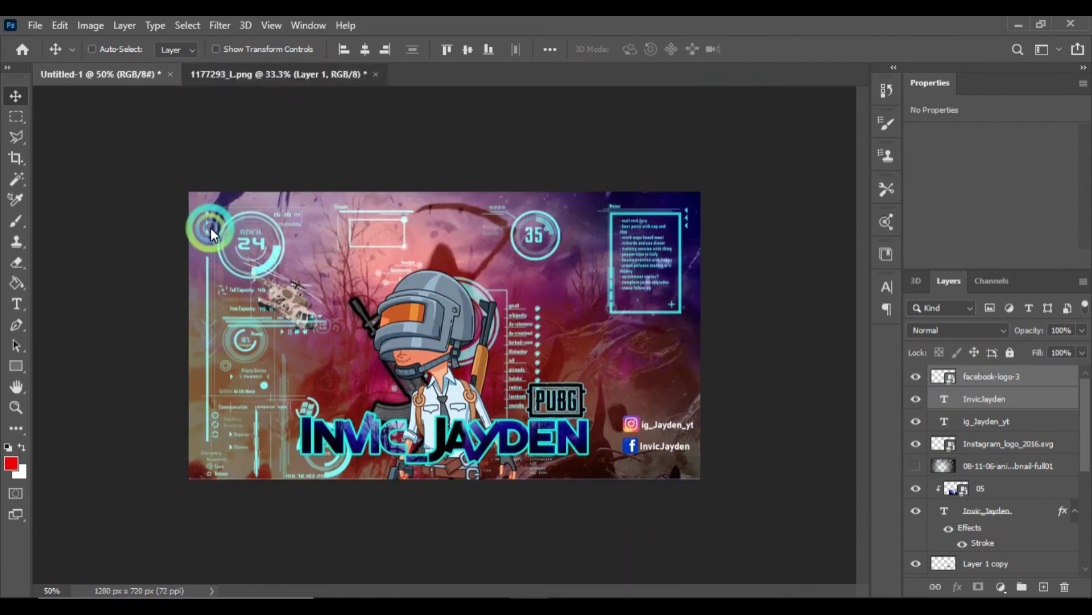
pyautogui.click(16, 116)
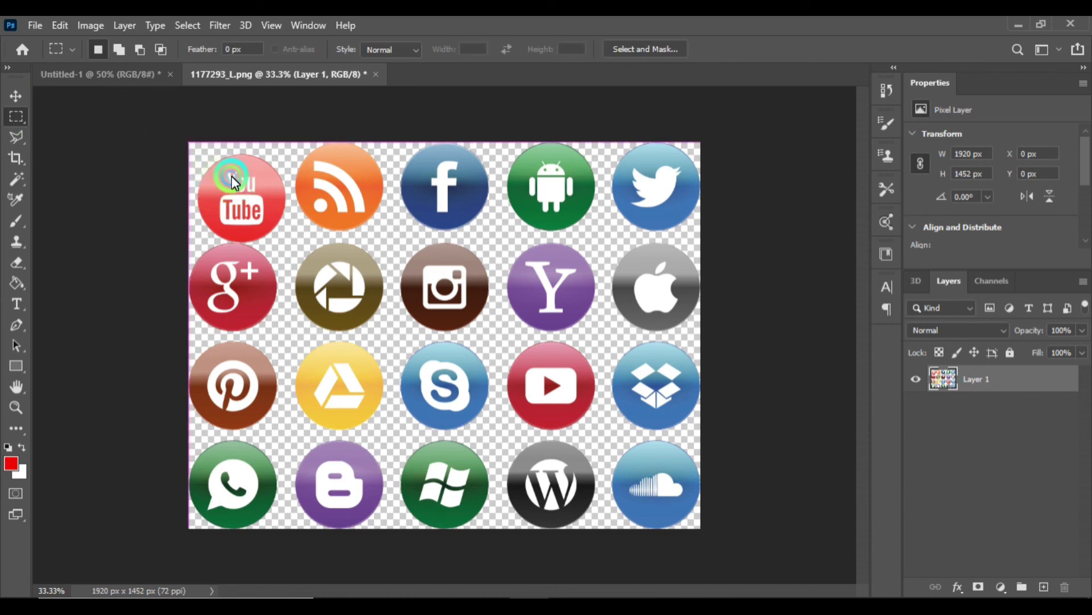
pyautogui.moveTo(289, 234); pyautogui.dragTo(285, 242)
pyautogui.click(15, 96)
pyautogui.moveTo(240, 191); pyautogui.dragTo(593, 399)
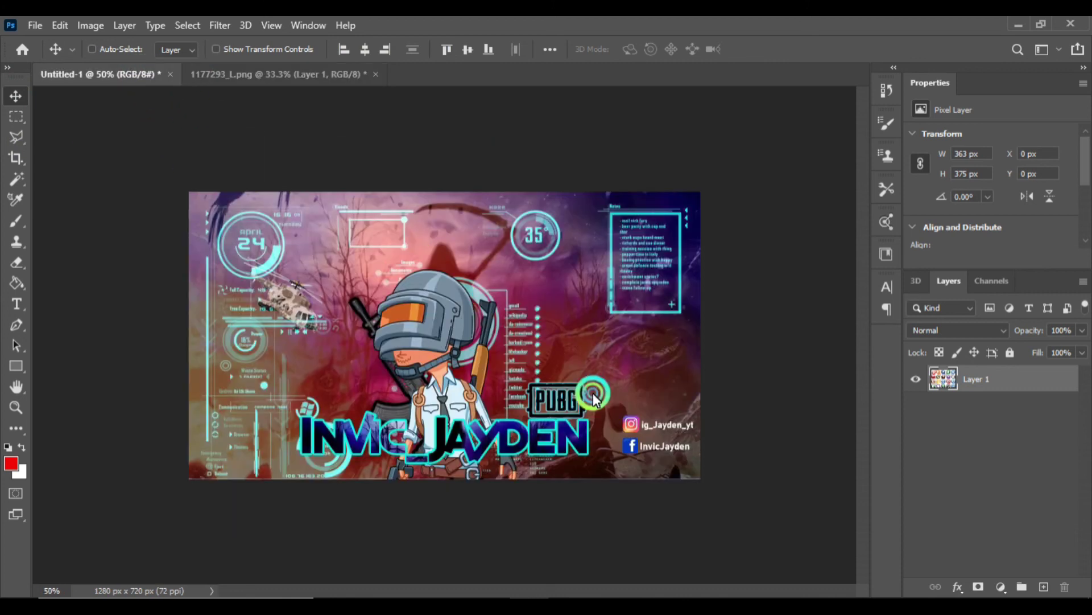
pyautogui.moveTo(624, 449); pyautogui.dragTo(623, 450)
# - Scale the YouTube icon down to 42 × 41 px and place it below the Facebook logo at X 1085 px, Y 671 px
pyautogui.hotkey('ctrl', '+')
pyautogui.hotkey('ctrl', '+')
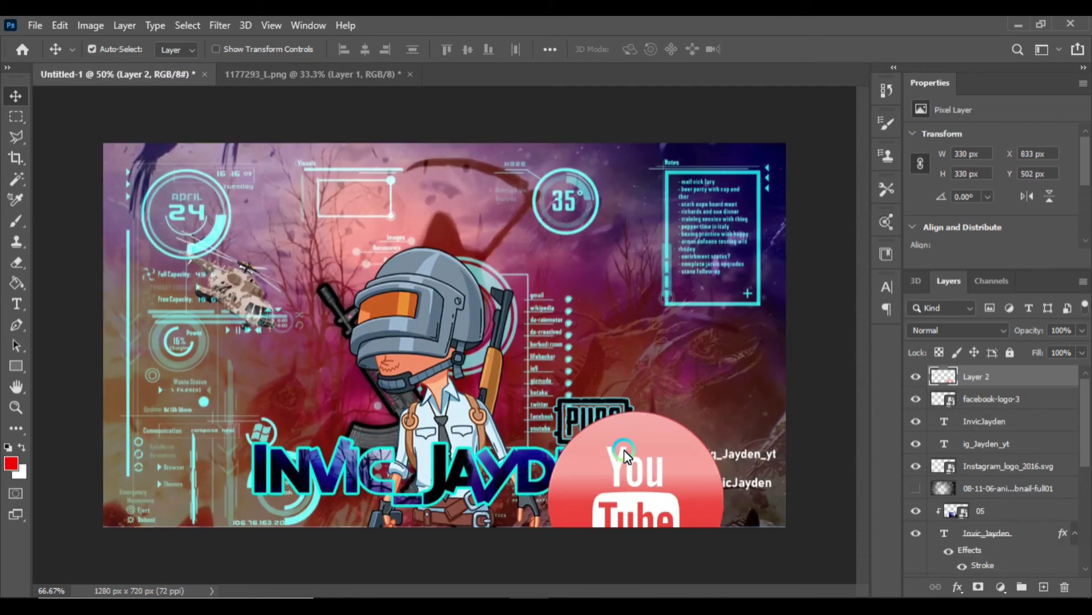
pyautogui.scroll(-5, 883, 439)
pyautogui.moveTo(496, 591); pyautogui.dragTo(543, 591)
pyautogui.click(216, 49)
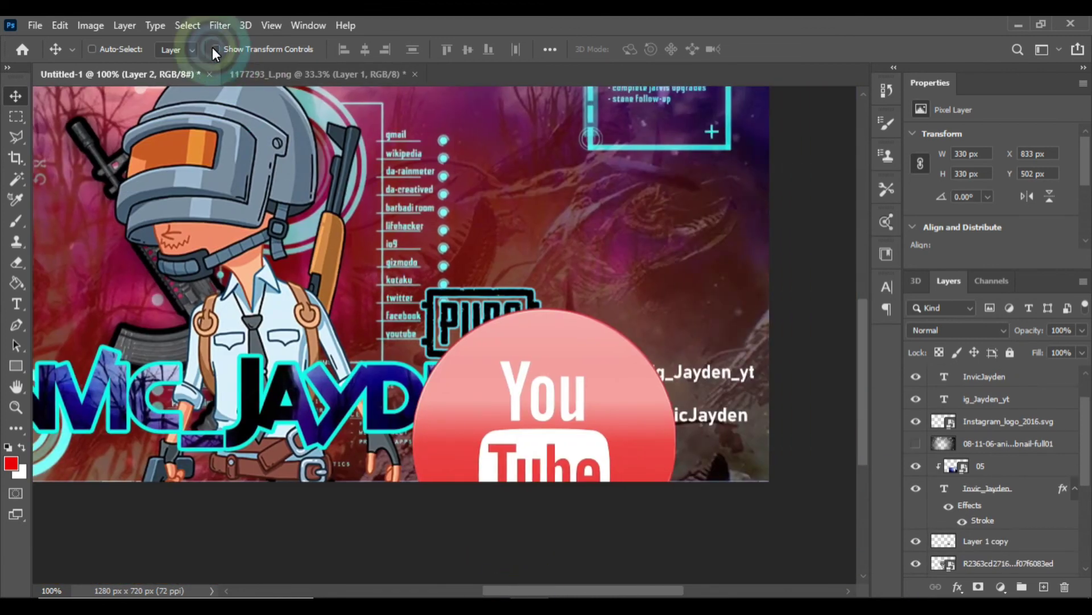
pyautogui.moveTo(412, 308); pyautogui.dragTo(609, 505)
pyautogui.moveTo(655, 543); pyautogui.dragTo(627, 466)
pyautogui.moveTo(629, 455); pyautogui.dragTo(629, 463)
pyautogui.press('Return')
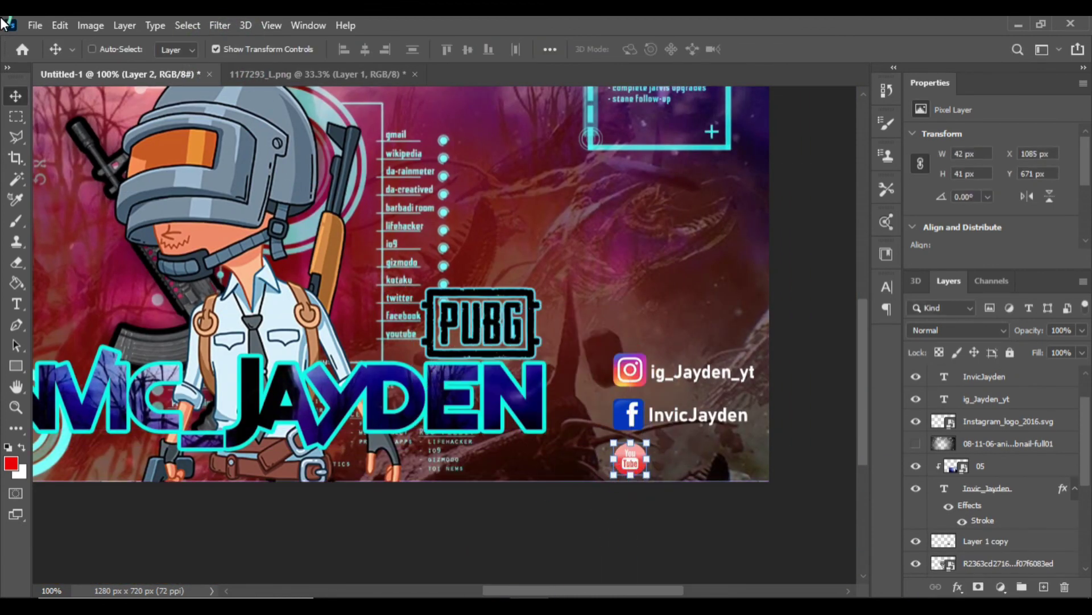
# - Darken the YouTube icon with a Curves adjustment, mapping RGB input 159 to output 101
pyautogui.hotkey('ctrl', 'm')
pyautogui.click(725, 277)
pyautogui.moveTo(725, 277); pyautogui.dragTo(731, 299)
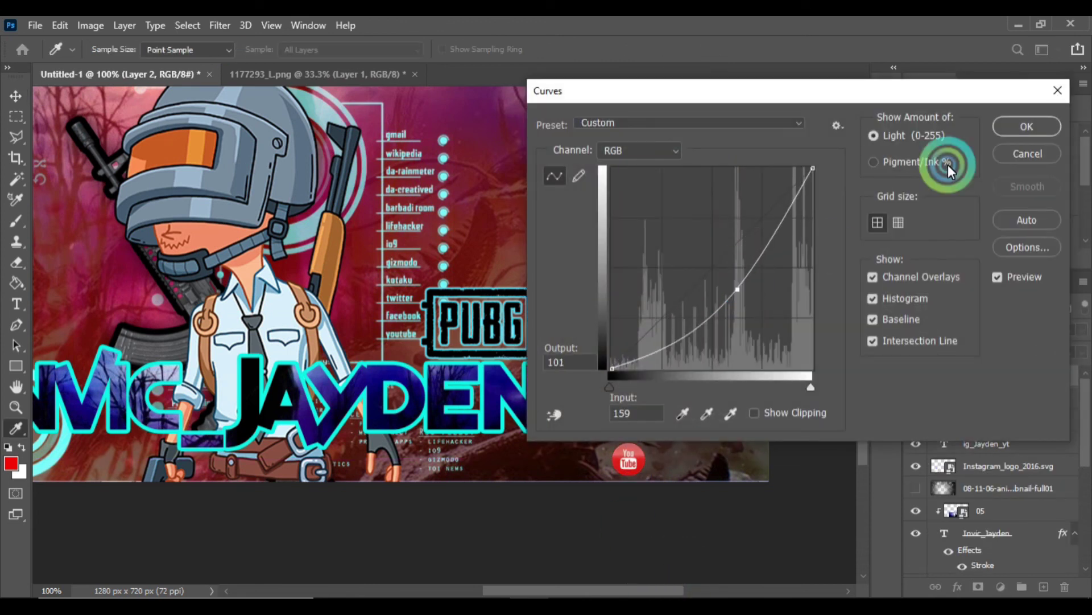
pyautogui.click(1027, 125)
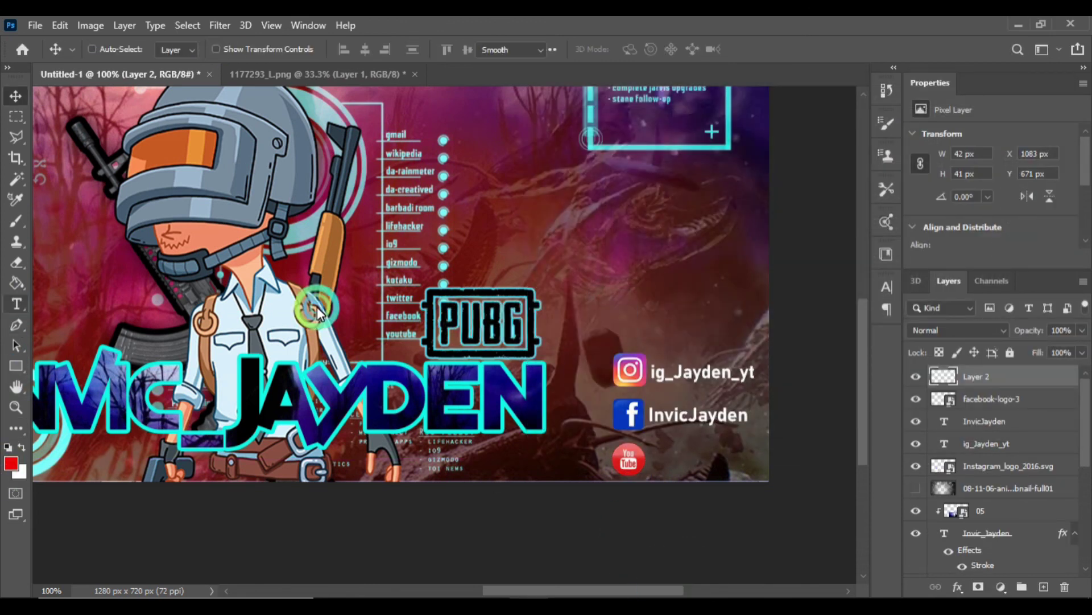
# - Duplicate the Facebook name's text layer and place the copy beside the YouTube icon as its label
pyautogui.click(1009, 422)
pyautogui.rightClick(1009, 422)
pyautogui.click(890, 102)
pyautogui.press('Return')
pyautogui.moveTo(672, 428); pyautogui.dragTo(674, 456)
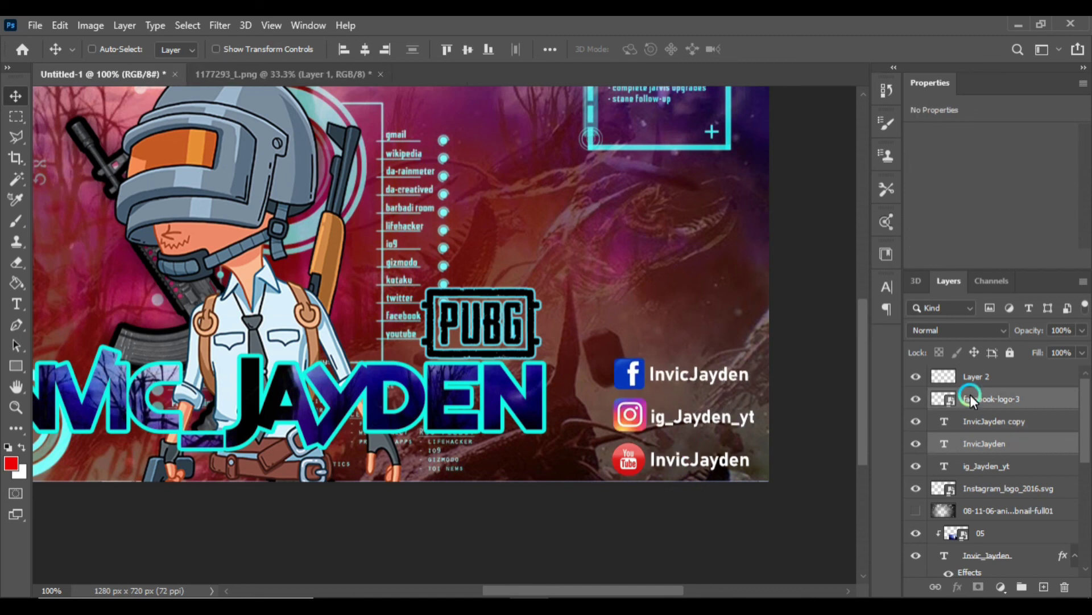
# - Scale the Facebook logo up to 40 × 40 px at X 1084 px, Y 564 px so it matches the Instagram logo
pyautogui.click(989, 394)
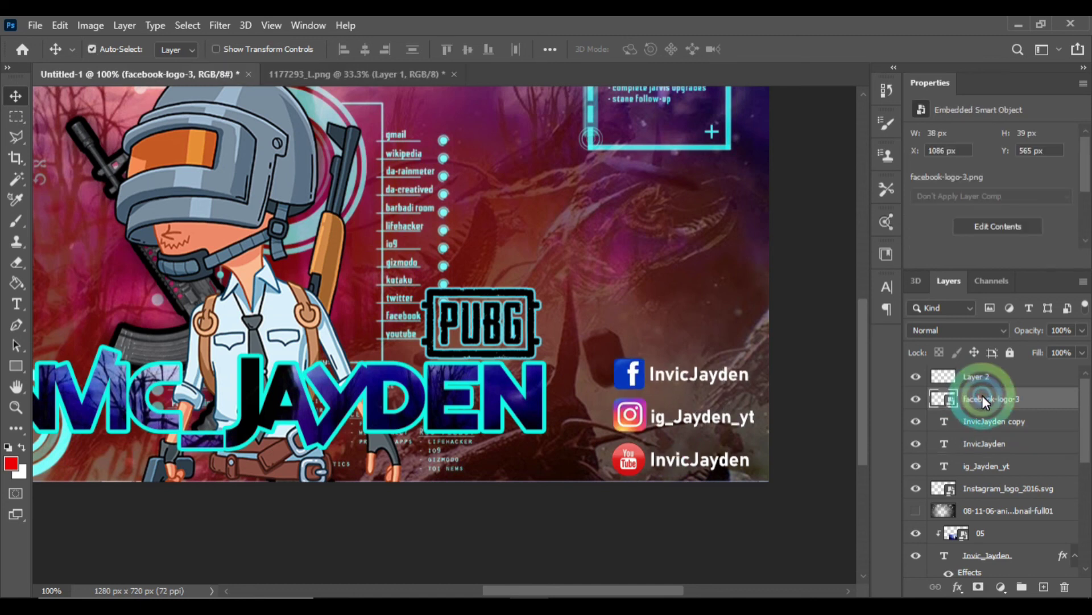
pyautogui.hotkey('ctrl', '+')
pyautogui.moveTo(619, 591); pyautogui.dragTo(668, 591)
pyautogui.hotkey('ctrl', 't')
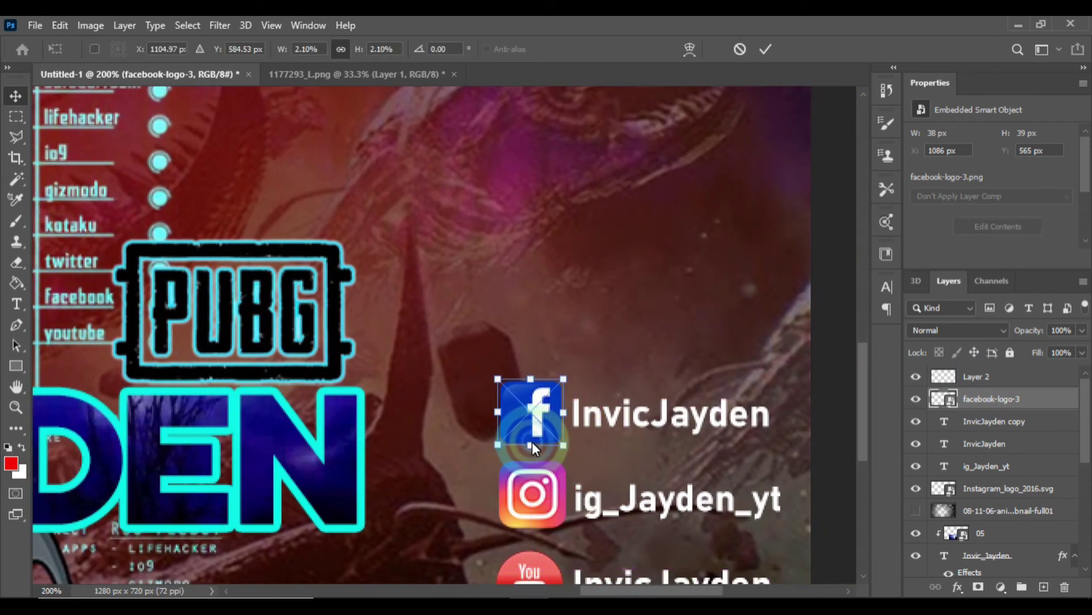
pyautogui.click(496, 383)
pyautogui.moveTo(496, 379); pyautogui.dragTo(495, 379)
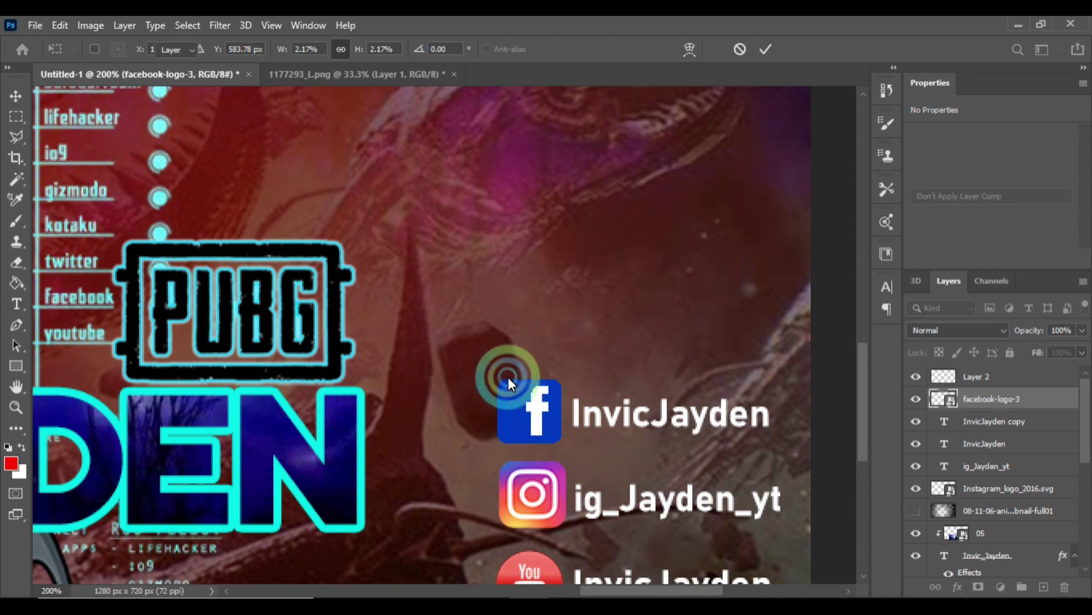
pyautogui.click(508, 377)
pyautogui.hotkey('ctrl', '0')
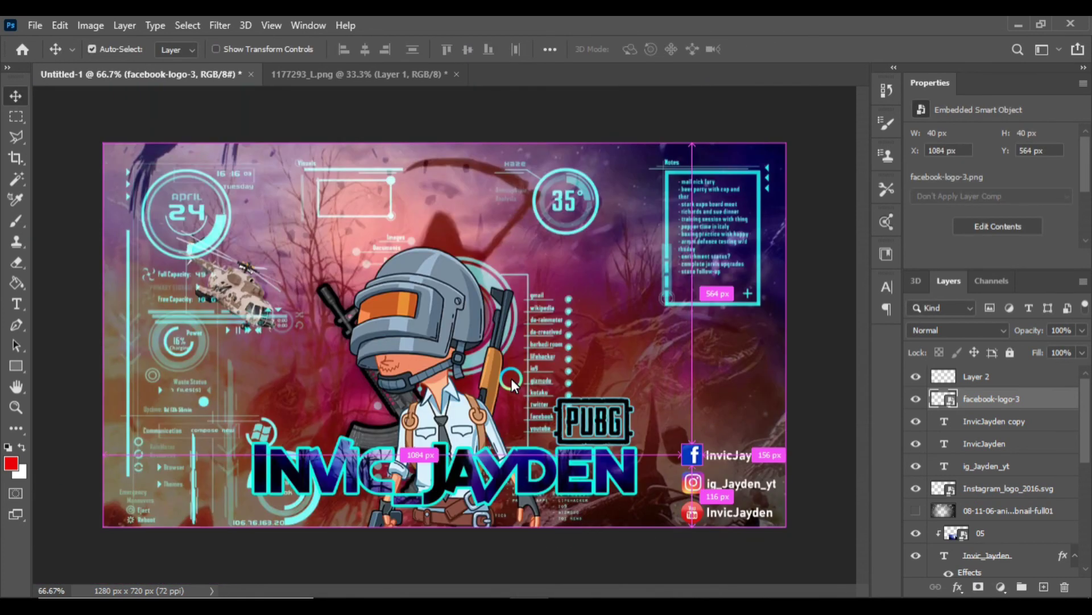